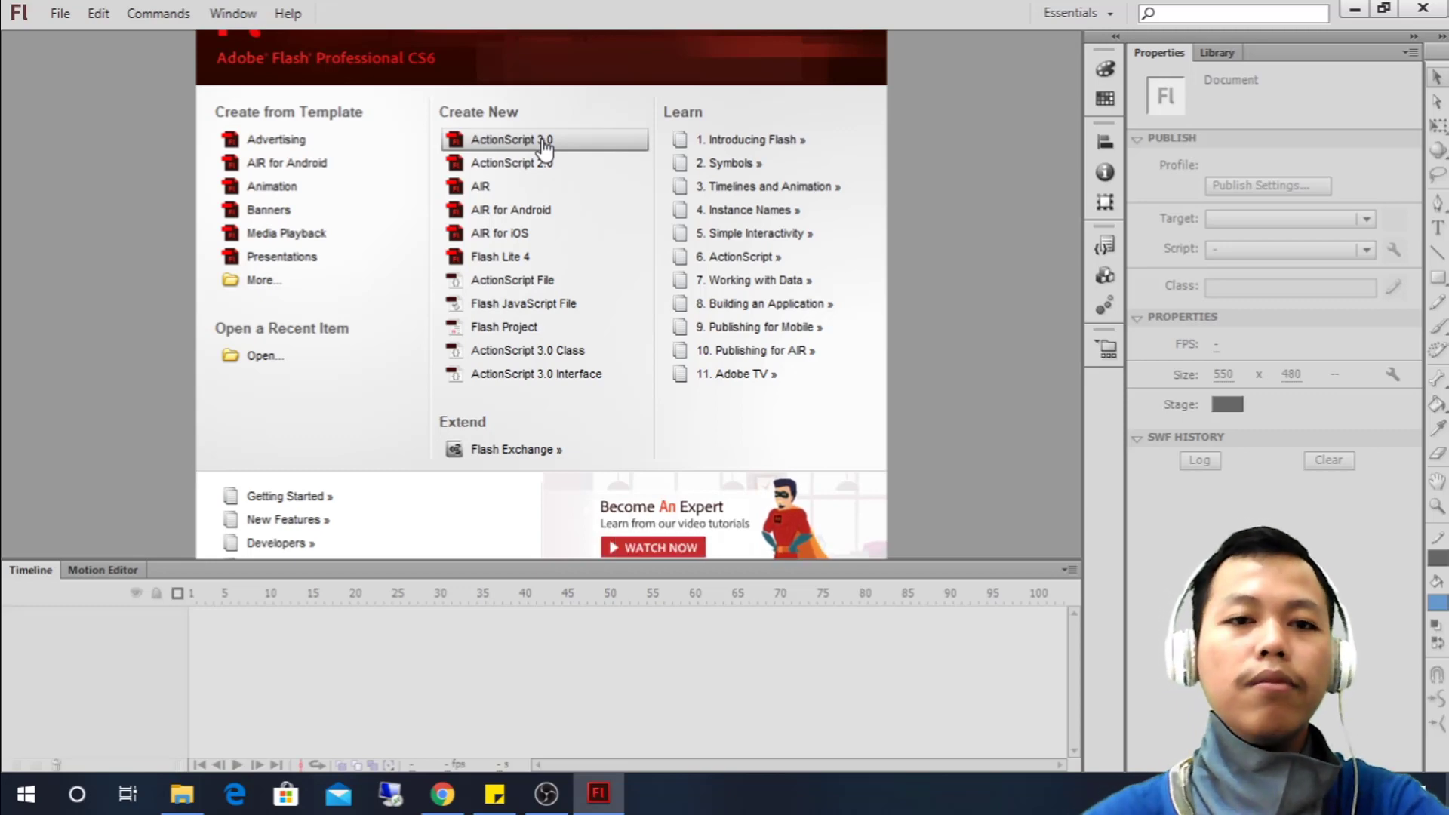
Create a new ActionScript 3.0 document
{"action": "left_click", "coordinate": [545, 142]}
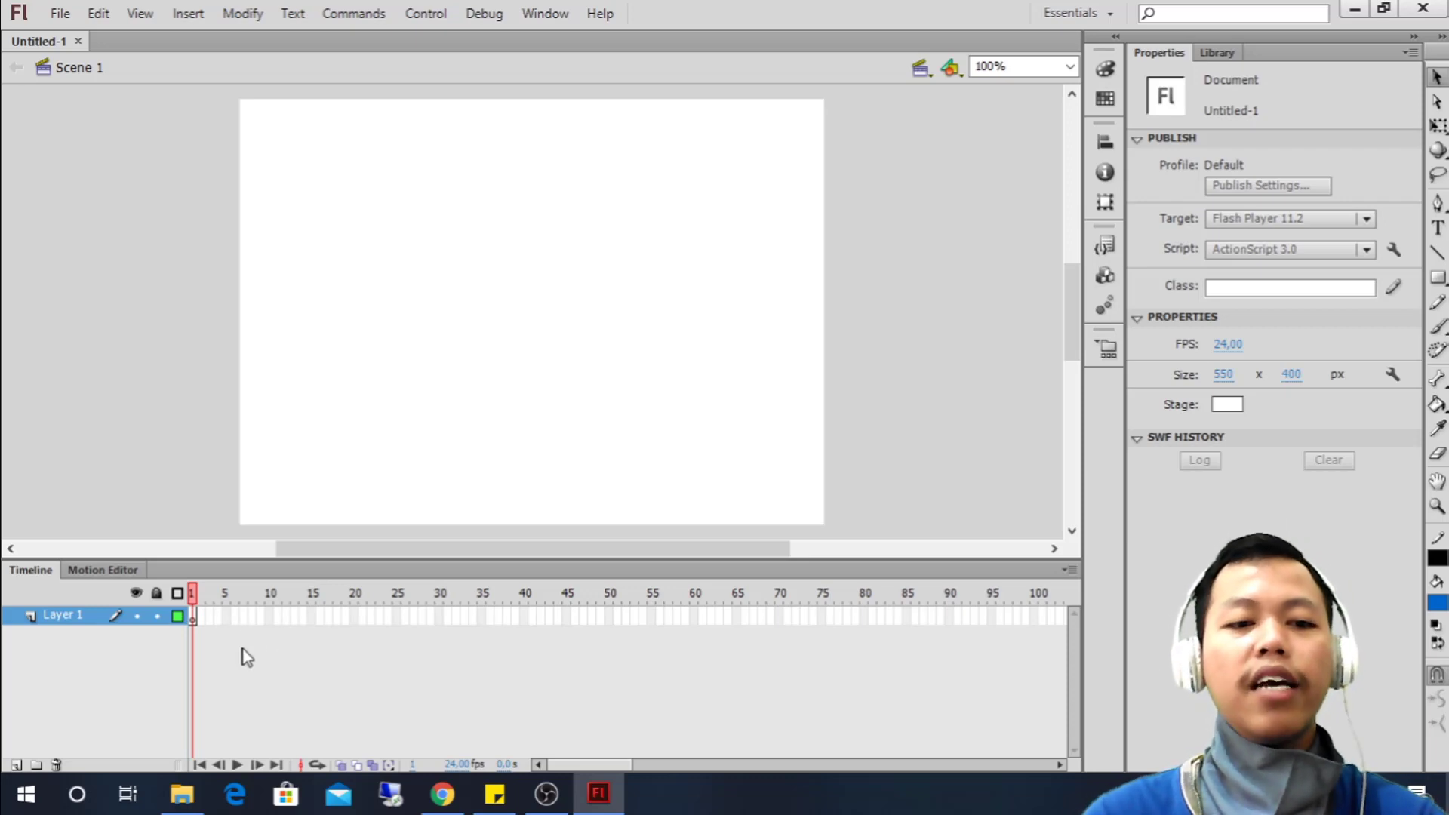
{"action": "left_click", "coordinate": [207, 615]}
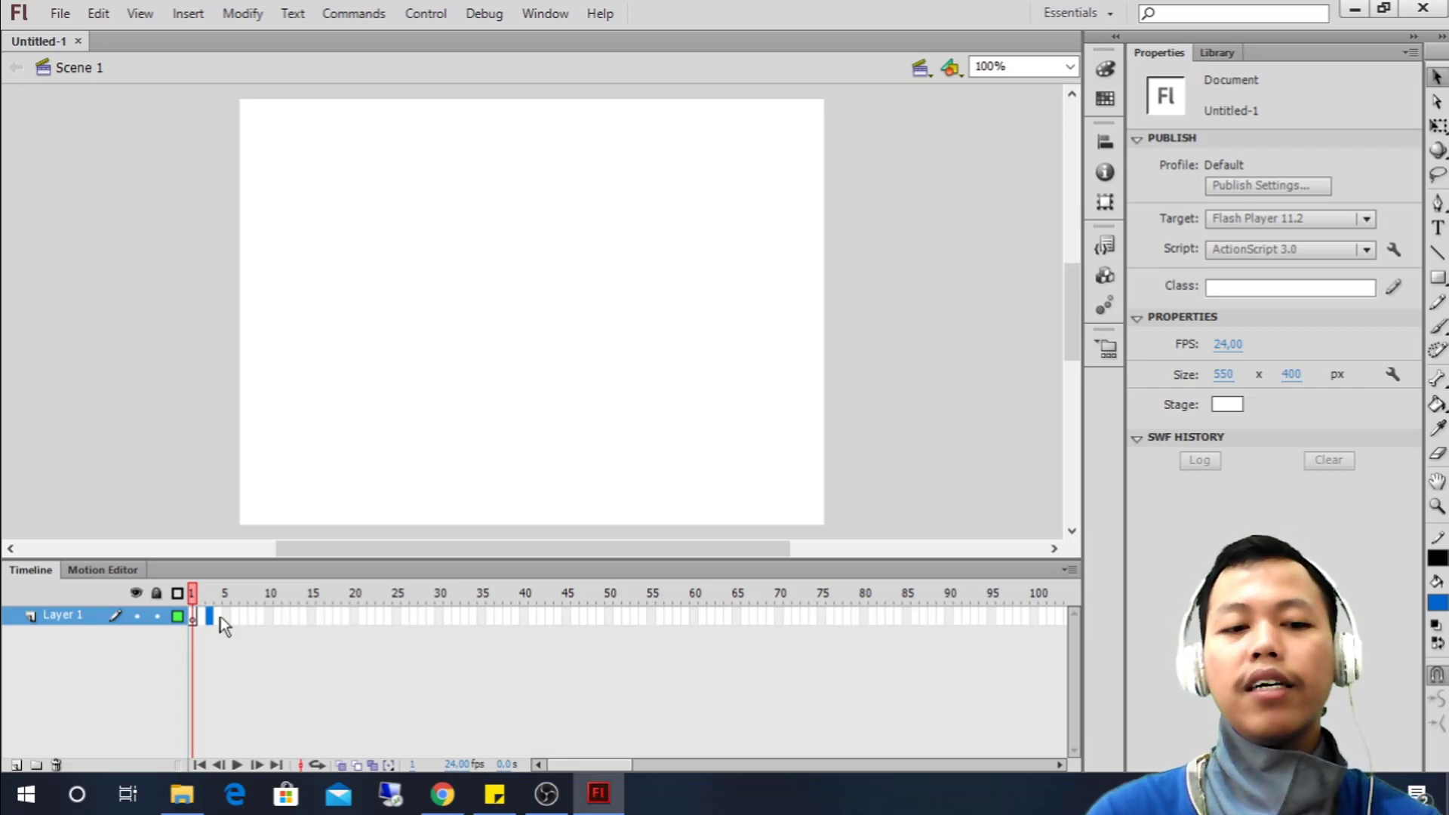
{"action": "left_click", "coordinate": [235, 616]}
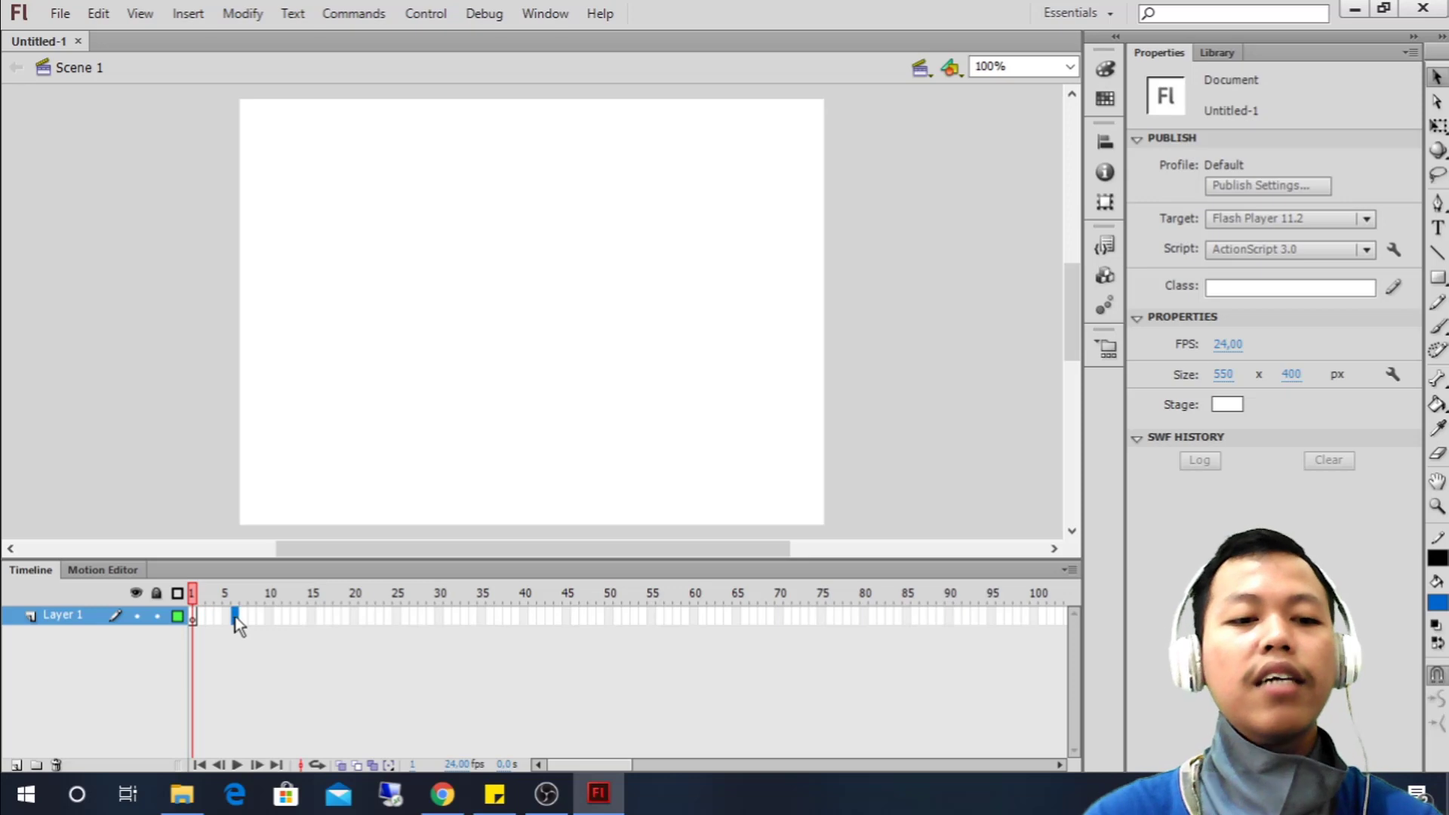
{"action": "left_click", "coordinate": [192, 617]}
{"action": "left_click_drag", "start_coordinate": [191, 619], "coordinate": [225, 617]}
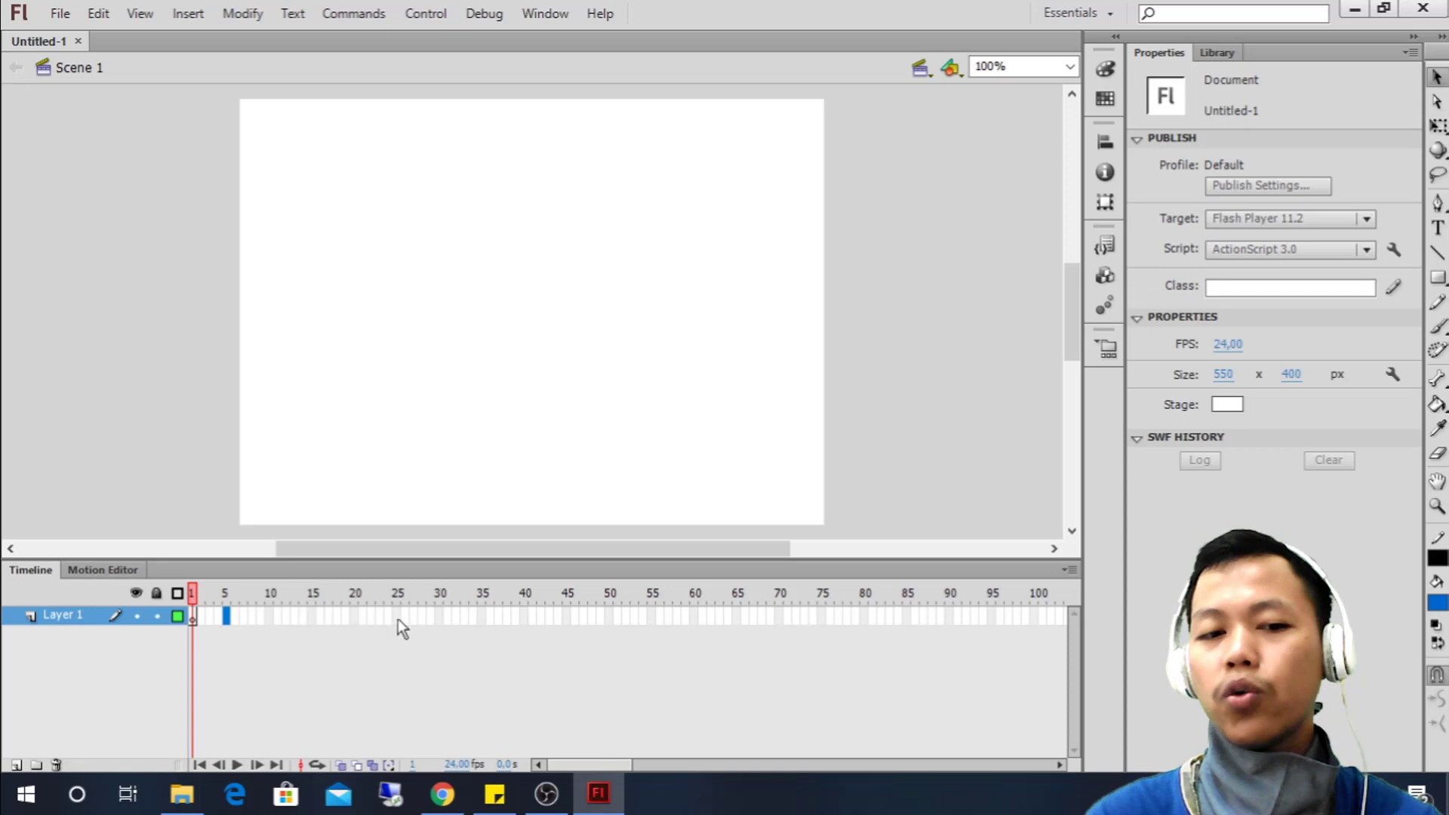
{"action": "left_click", "coordinate": [1040, 615]}
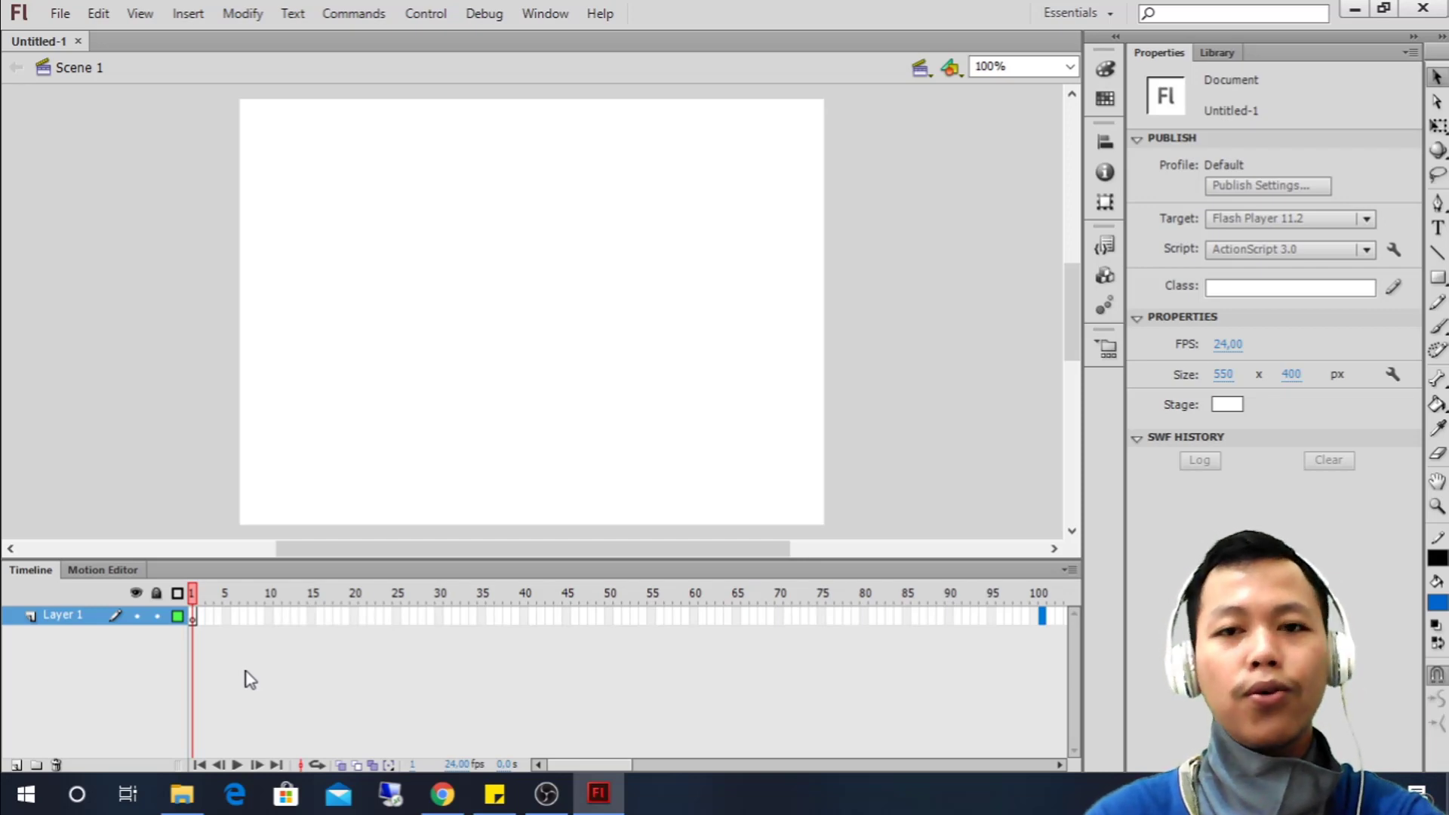
{"action": "left_click", "coordinate": [195, 616]}
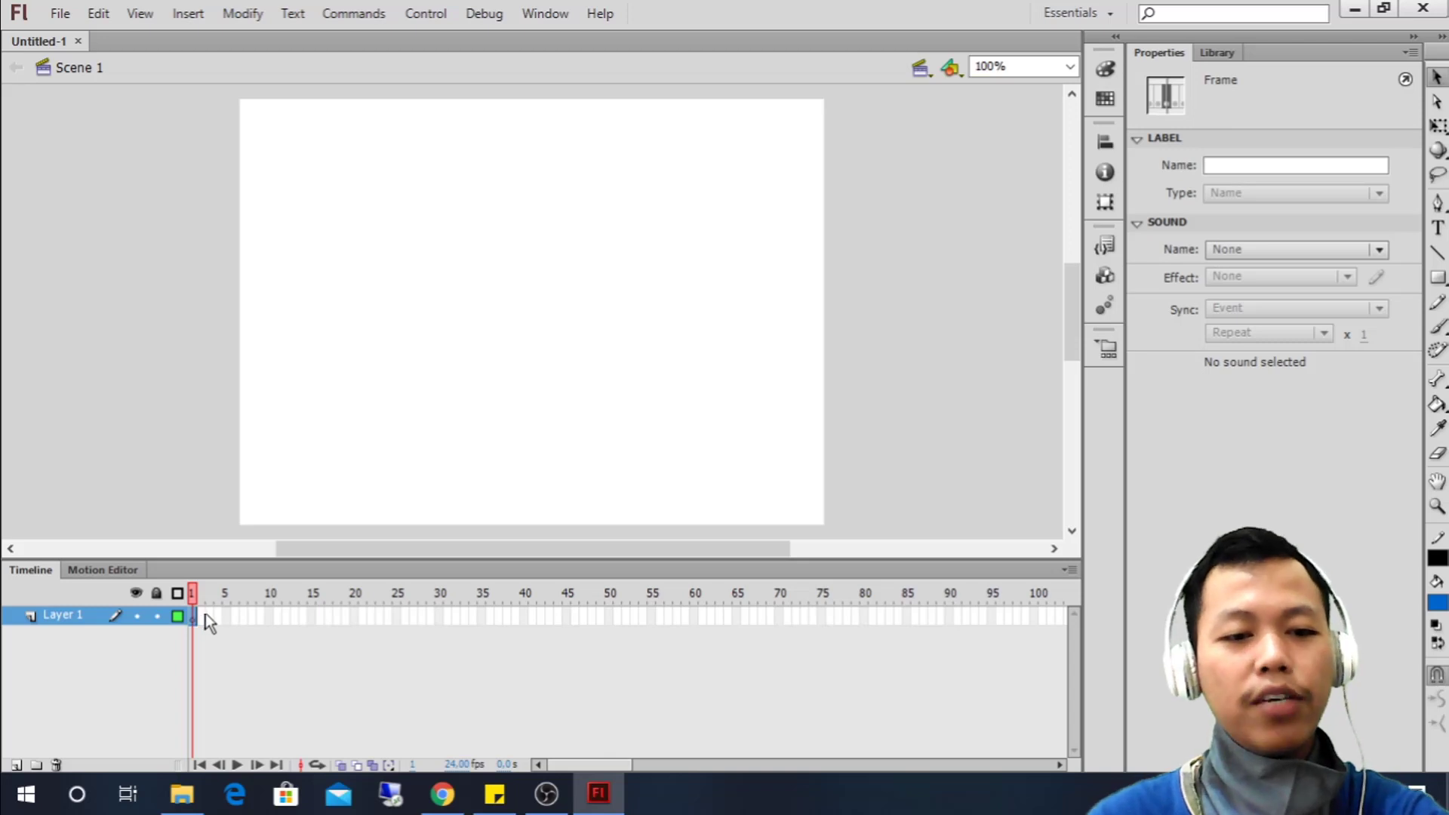
{"action": "left_click", "coordinate": [205, 615]}
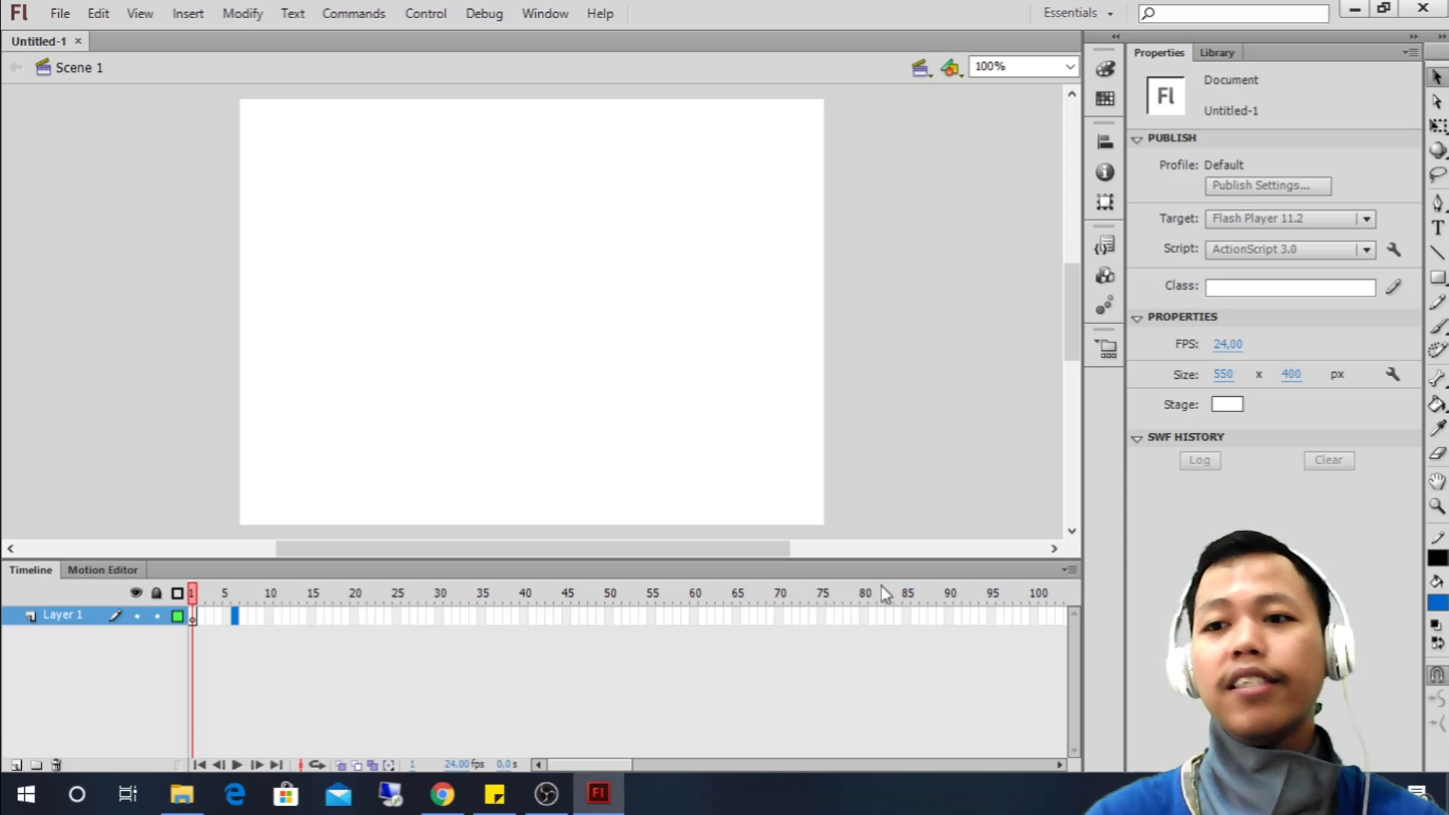
Draw a rectangle about 109 by 76 px with a blue fill and black stroke near the stage's upper-left corner
{"action": "left_click", "coordinate": [1436, 277]}
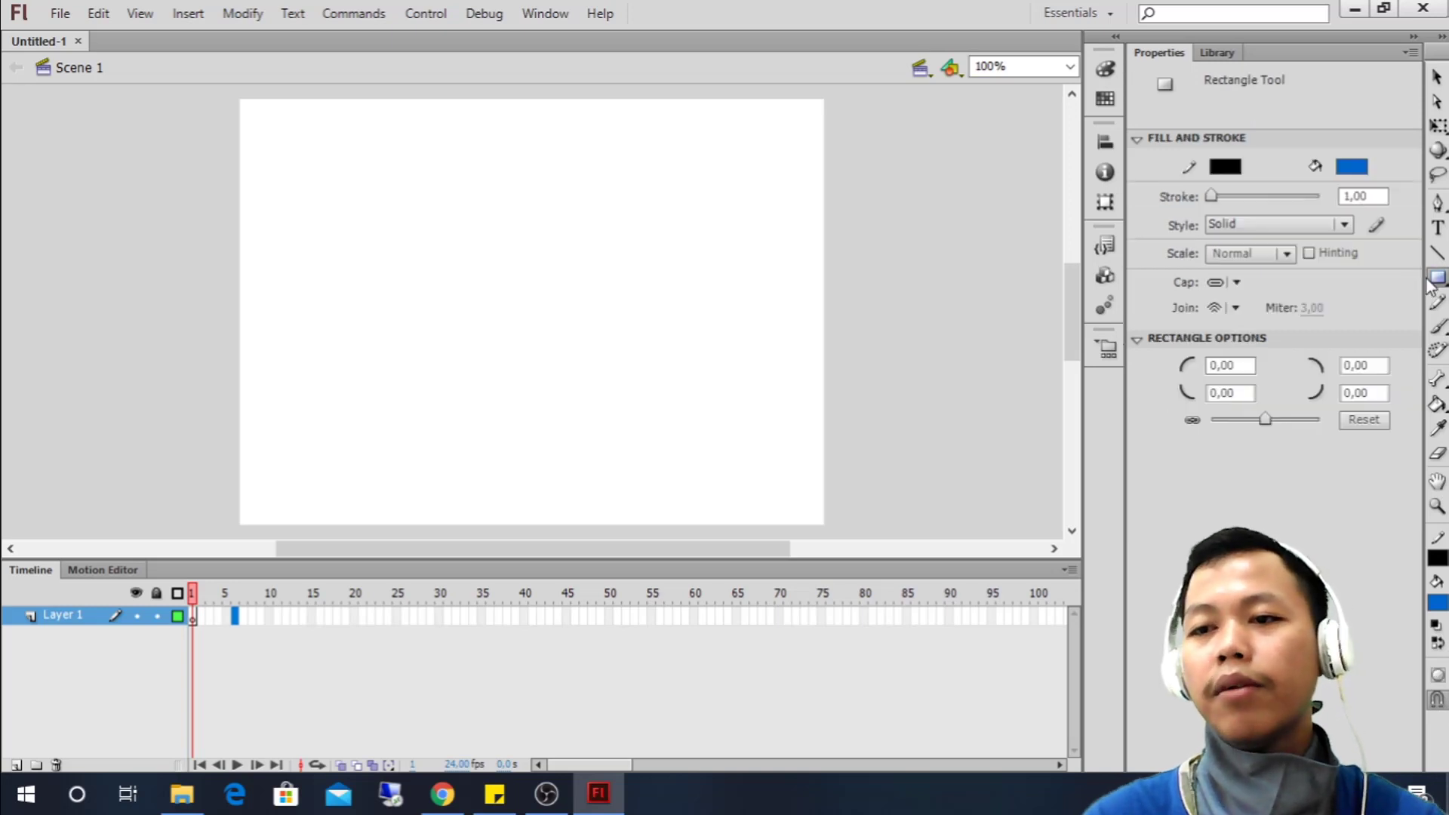
{"action": "left_click", "coordinate": [1235, 169]}
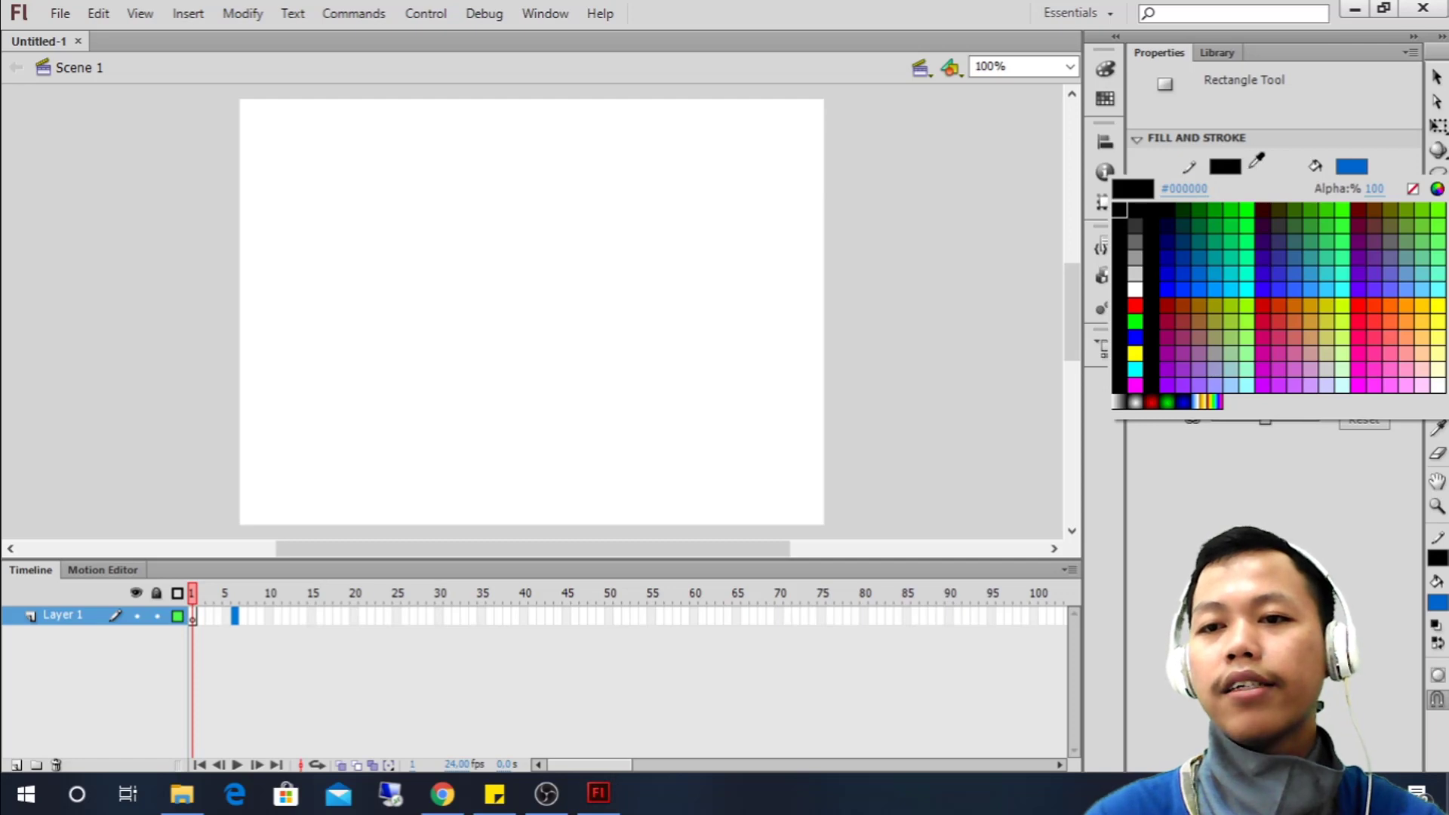
{"action": "left_click", "coordinate": [1278, 173]}
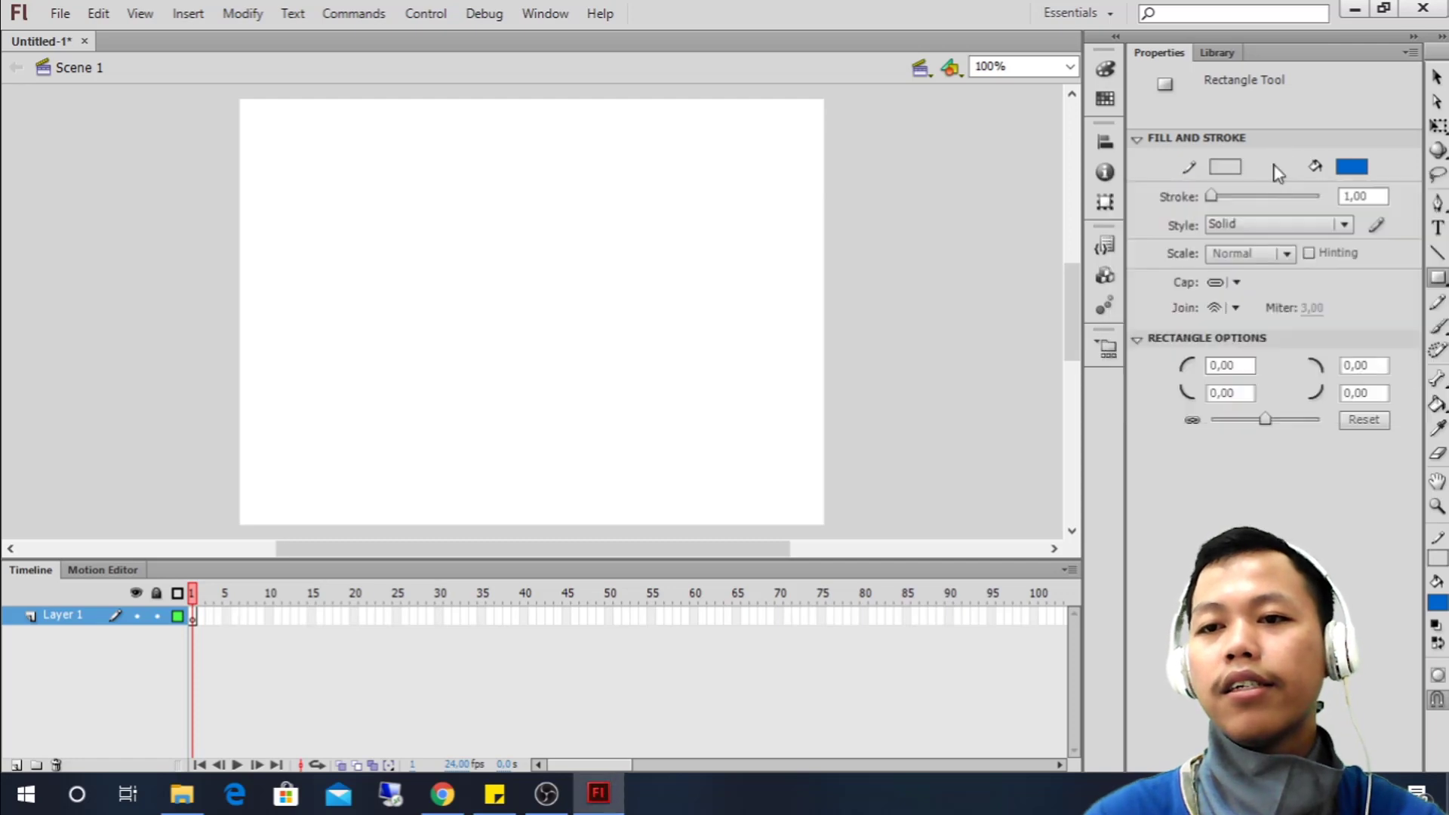
{"action": "left_click", "coordinate": [1224, 174]}
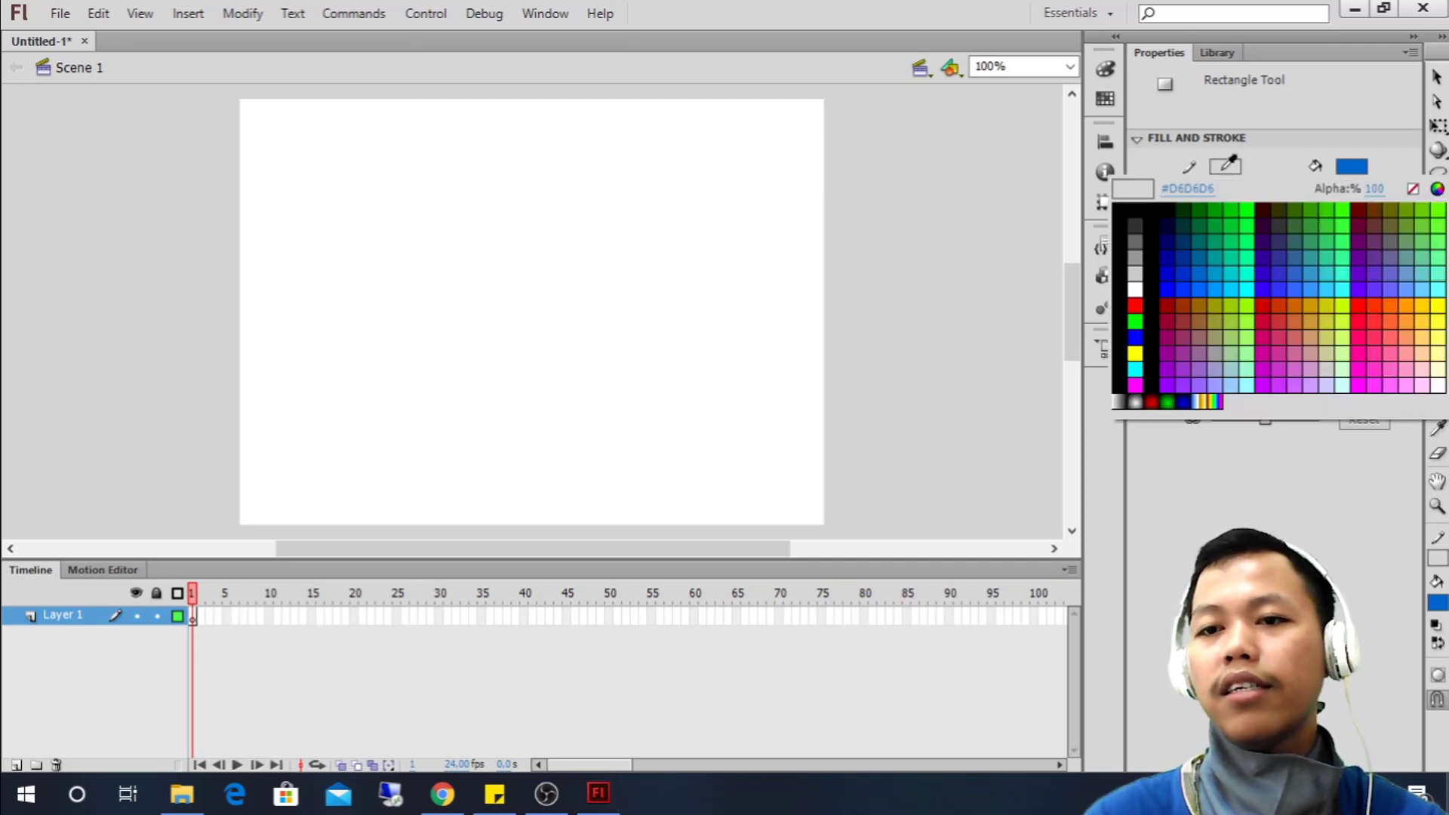
{"action": "left_click", "coordinate": [1140, 206]}
{"action": "left_click", "coordinate": [1435, 279]}
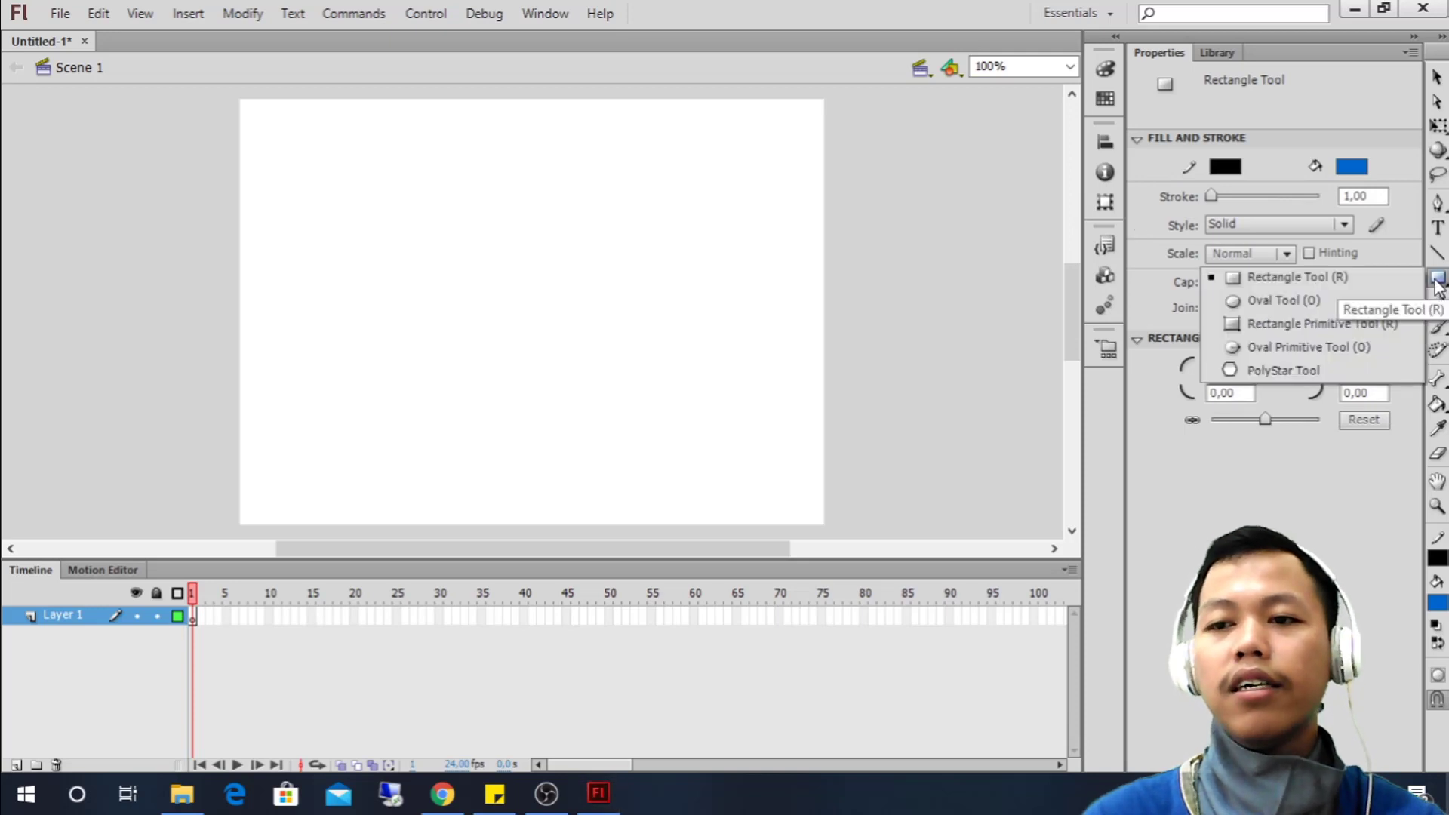
{"action": "left_click", "coordinate": [1367, 276]}
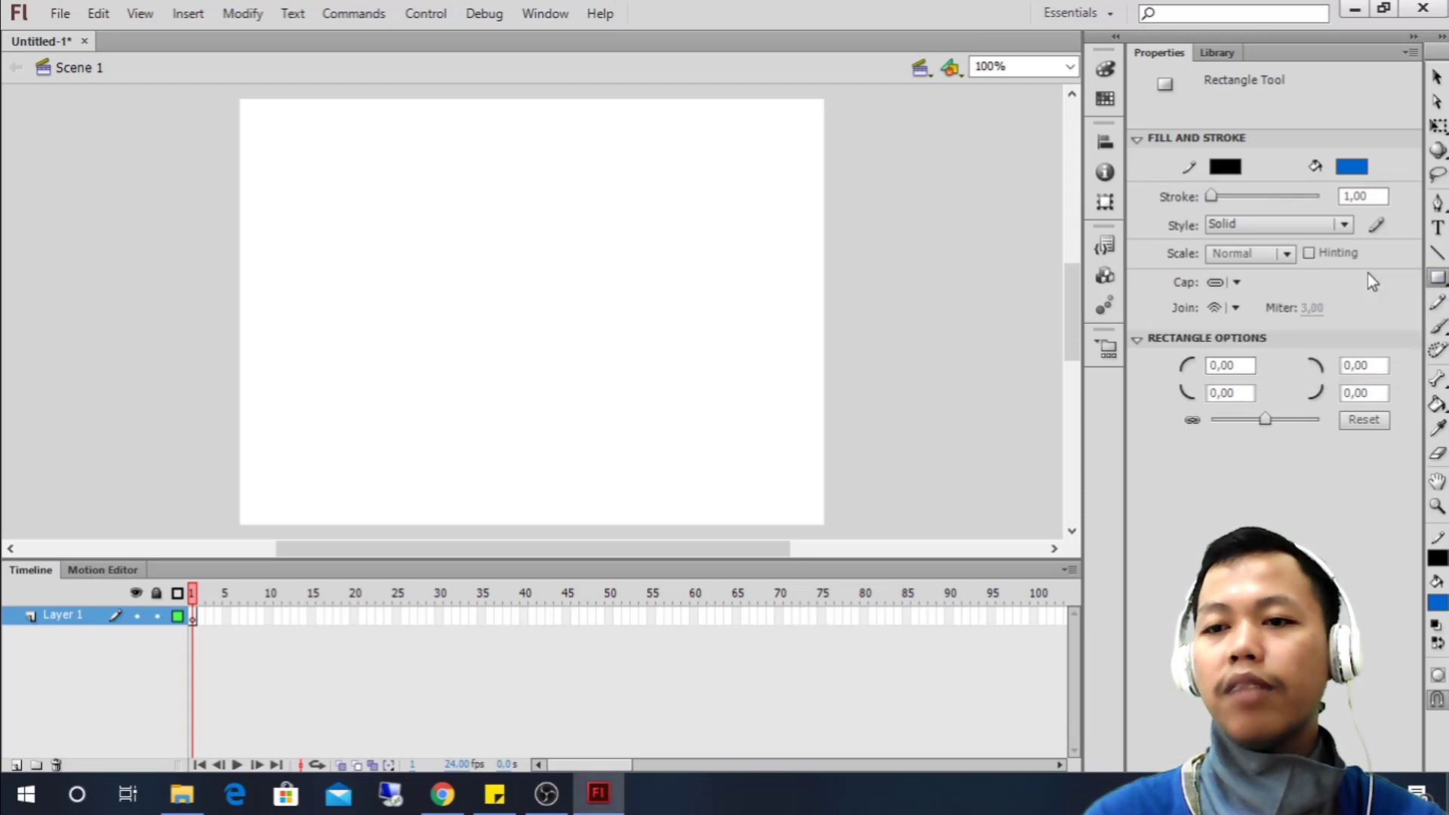
{"action": "left_click", "coordinate": [1438, 279]}
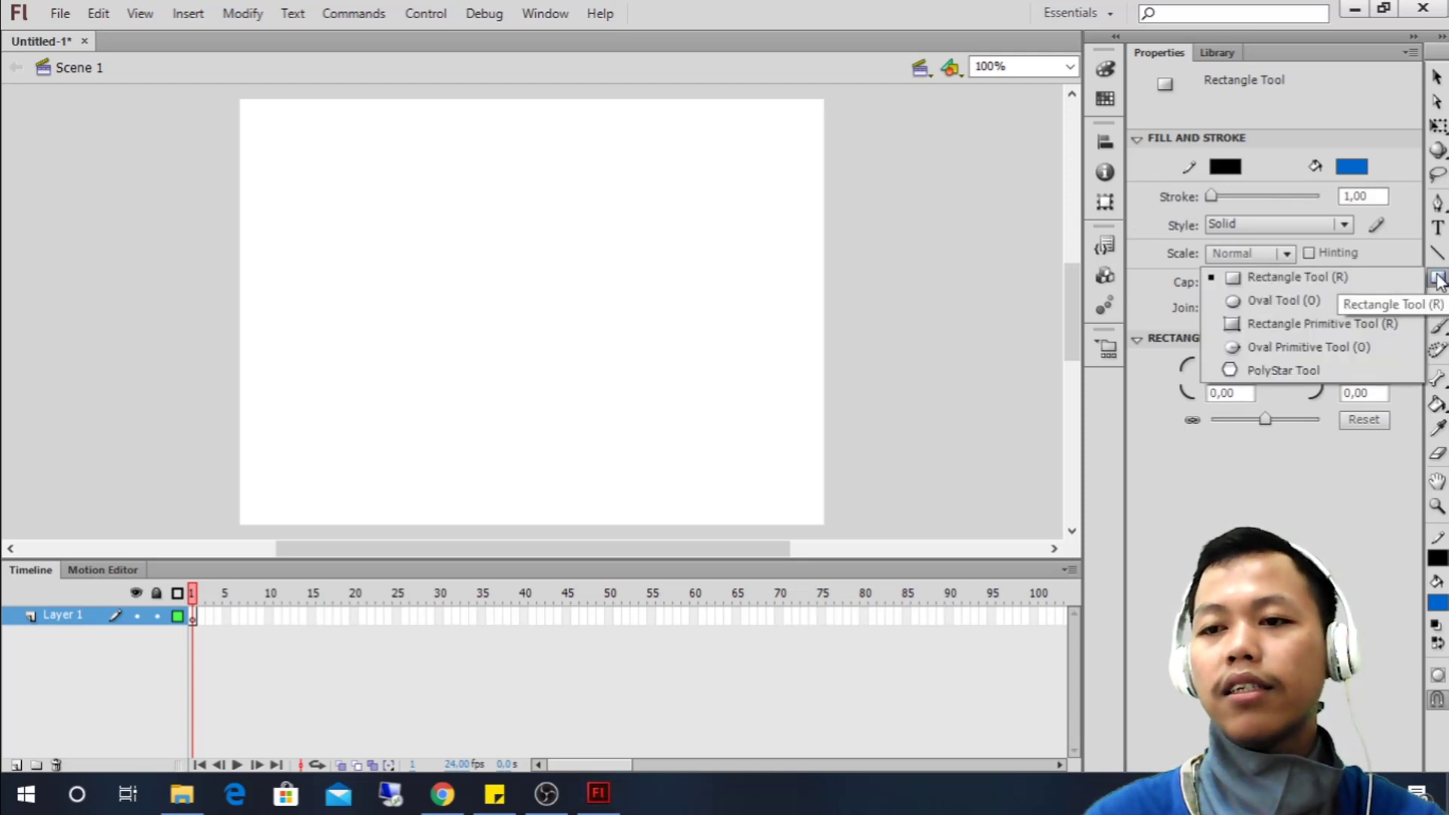
{"action": "left_click", "coordinate": [1393, 278]}
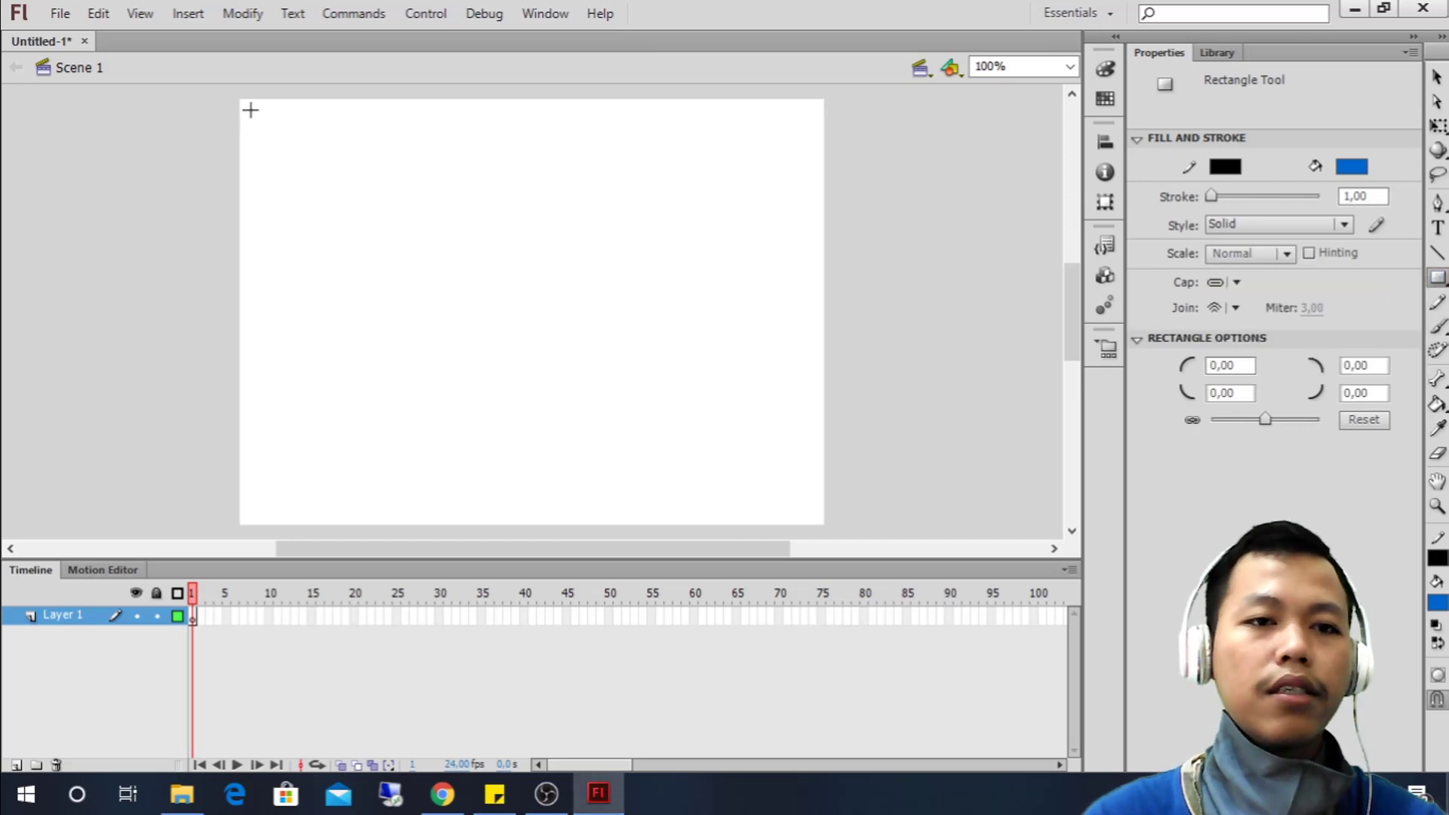
{"action": "left_click_drag", "start_coordinate": [250, 110], "coordinate": [366, 192]}
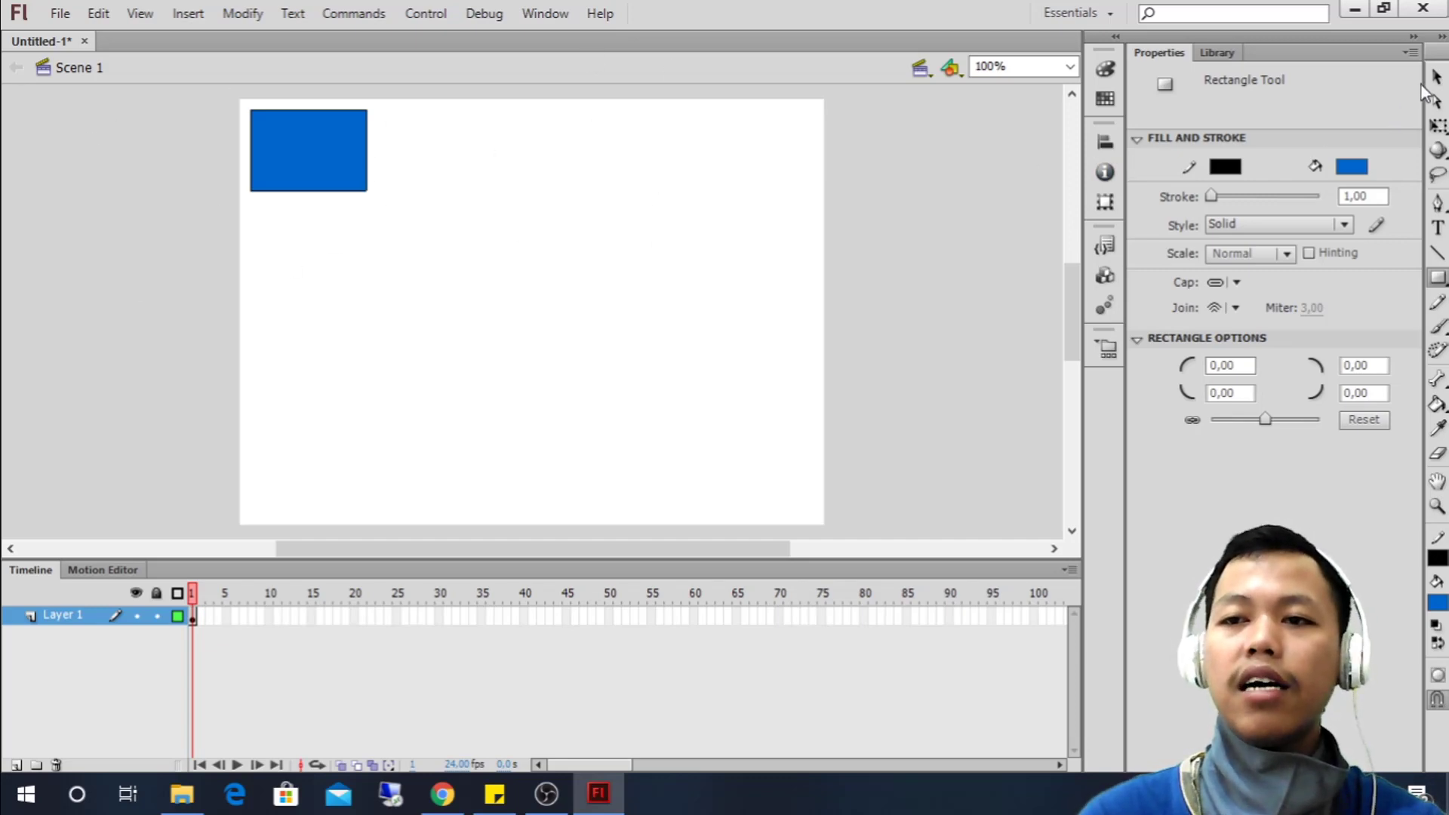
Separate the blue fill from its black outline, delete the outline, and return the fill to X 10, Y 11
{"action": "left_click", "coordinate": [1436, 76]}
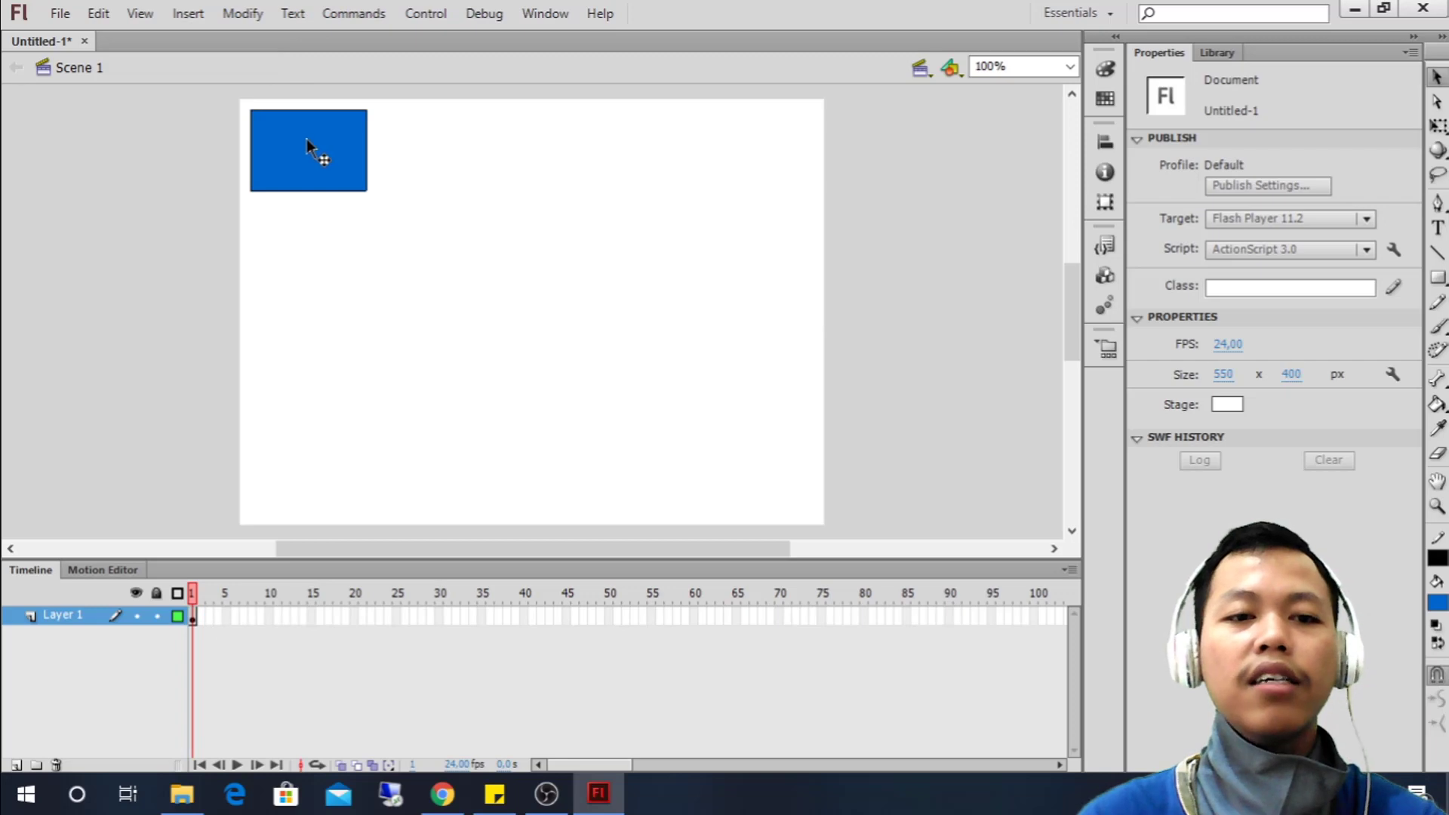
{"action": "left_click_drag", "start_coordinate": [307, 138], "coordinate": [306, 468]}
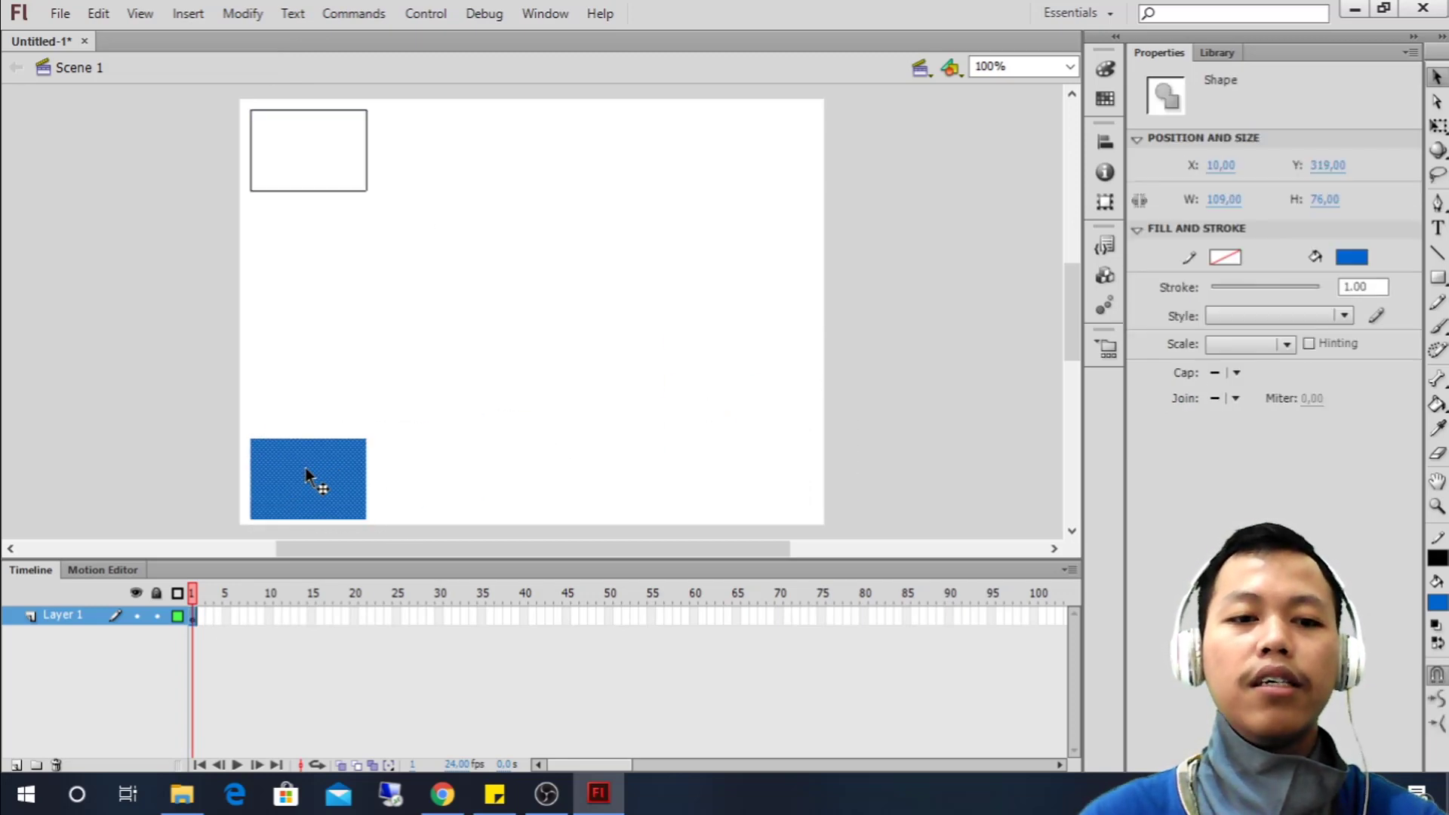
{"action": "left_click_drag", "start_coordinate": [399, 234], "coordinate": [78, 74]}
{"action": "key", "text": "Delete"}
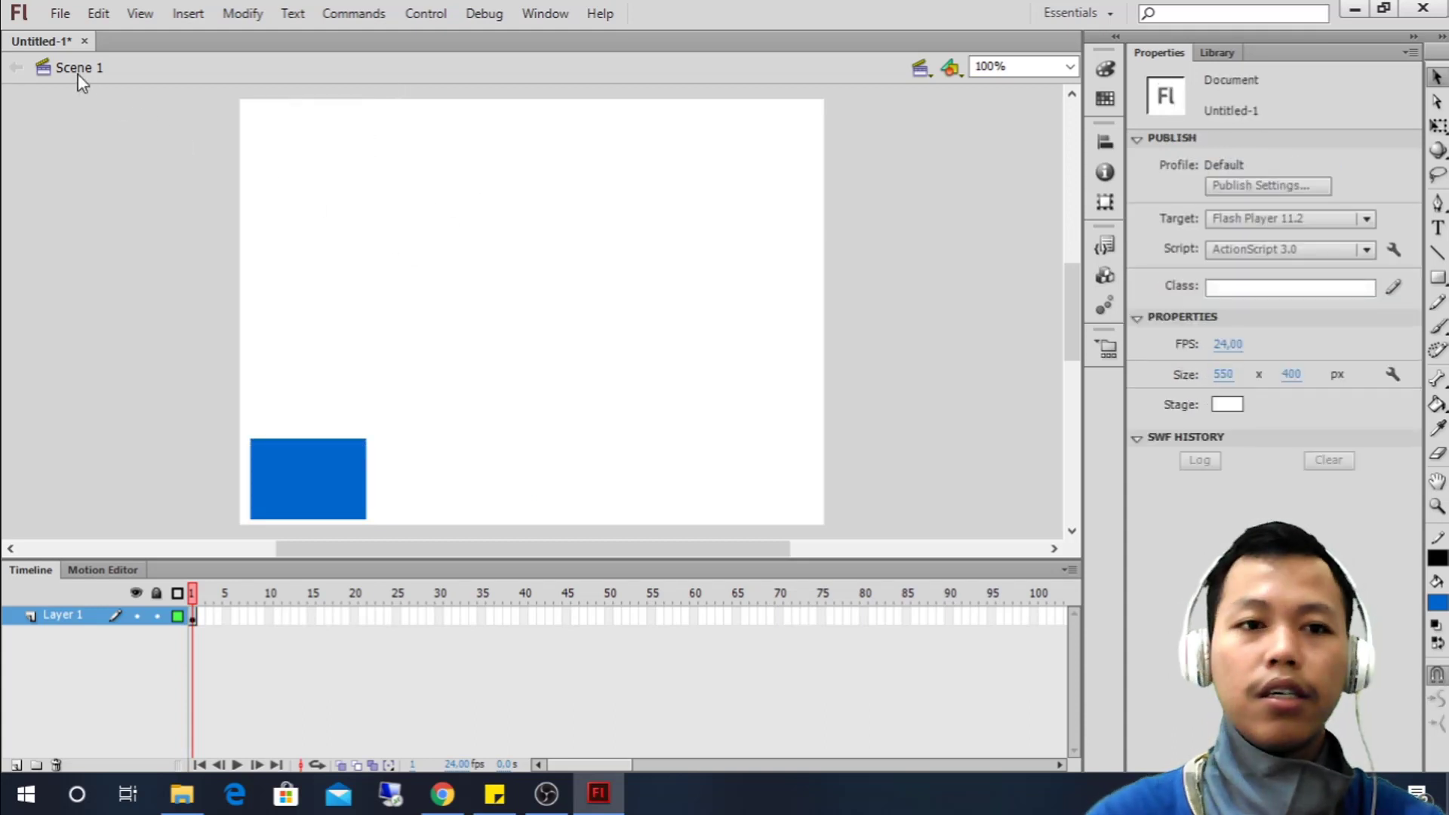
{"action": "left_click", "coordinate": [306, 454]}
{"action": "left_click_drag", "start_coordinate": [351, 492], "coordinate": [300, 127]}
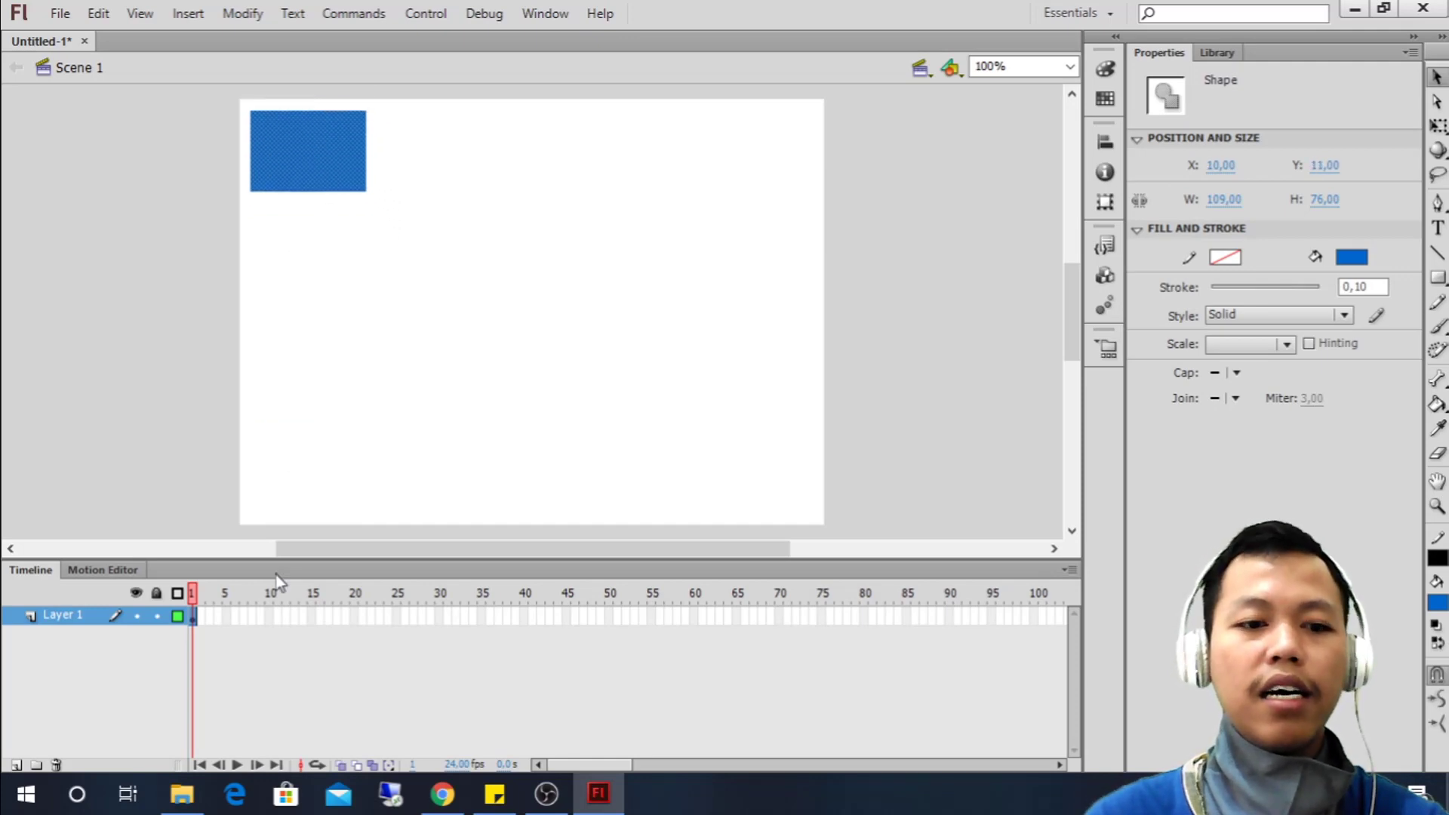
Insert a keyframe at frame 2 of Layer 1
{"action": "left_click", "coordinate": [201, 618]}
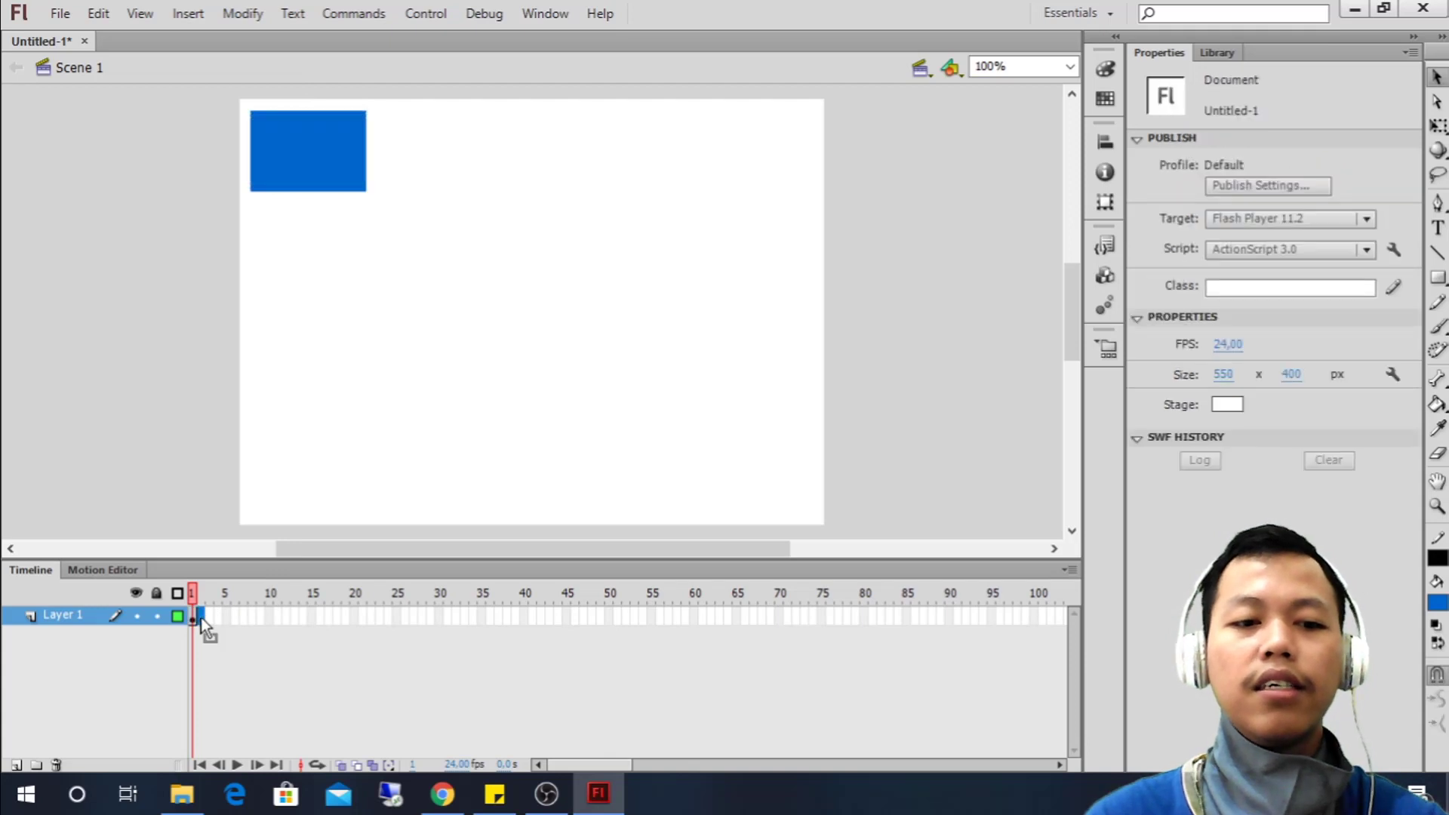
{"action": "right_click", "coordinate": [201, 618]}
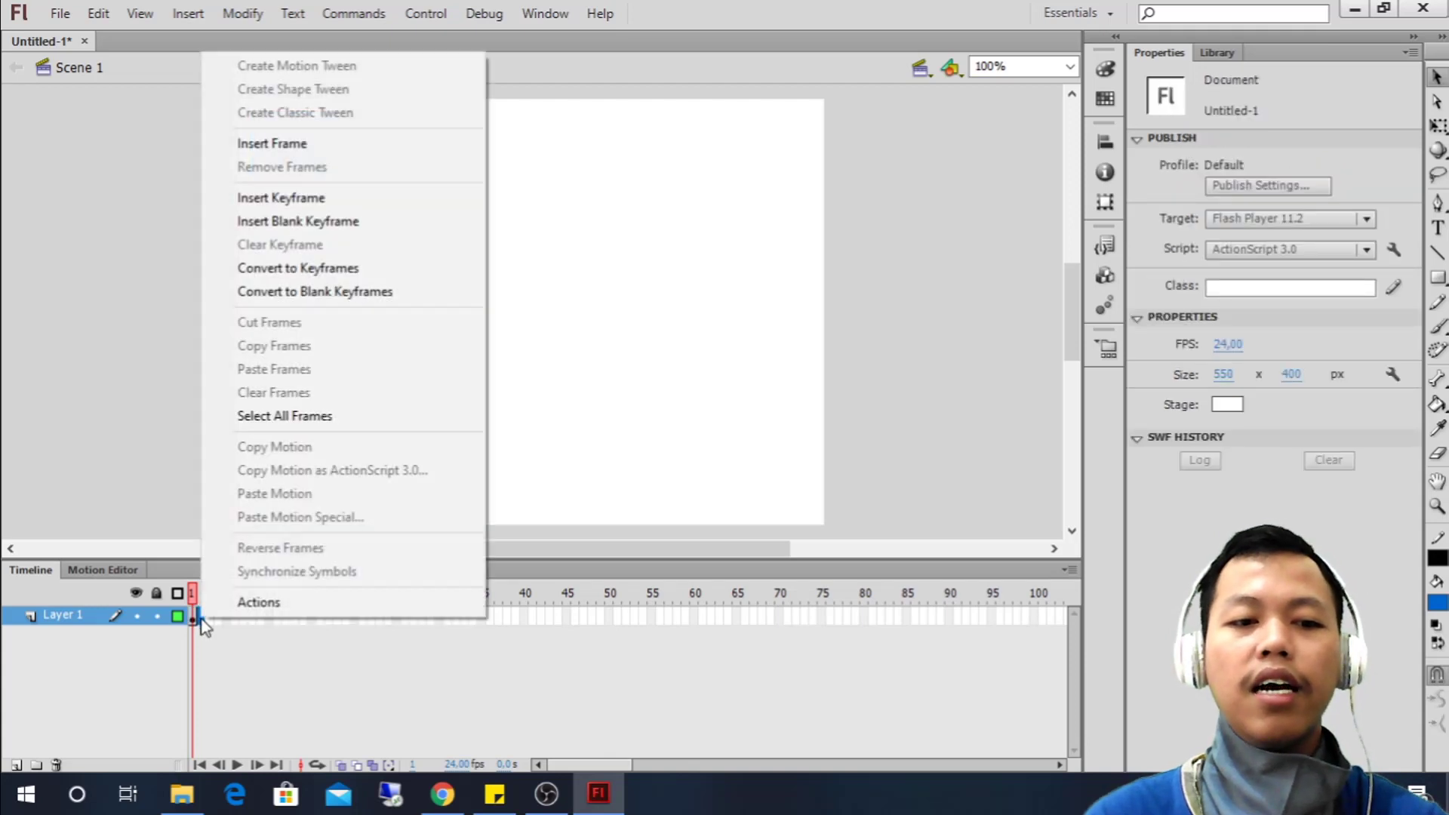
{"action": "left_click", "coordinate": [308, 198]}
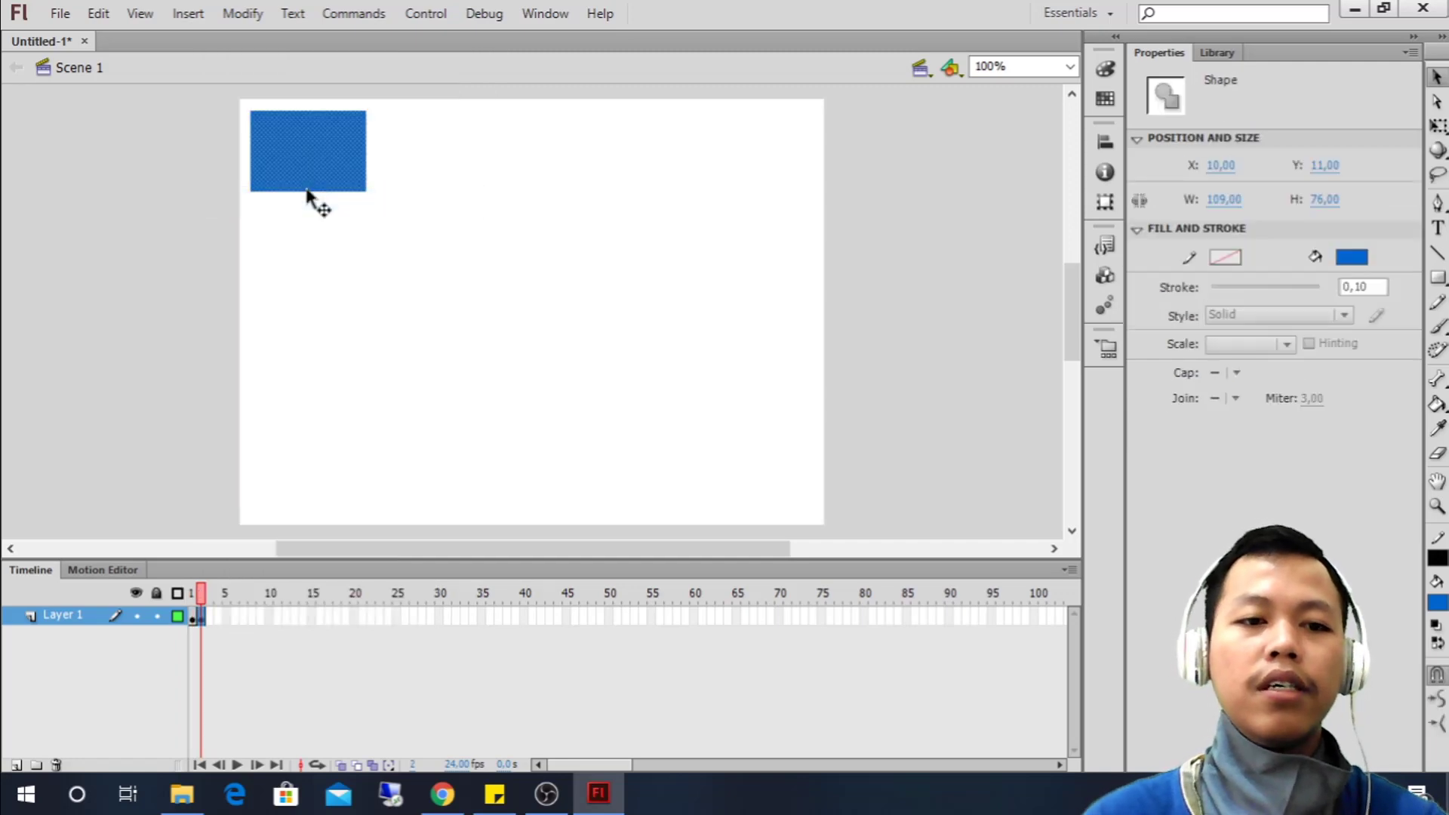
{"action": "right_click", "coordinate": [210, 617]}
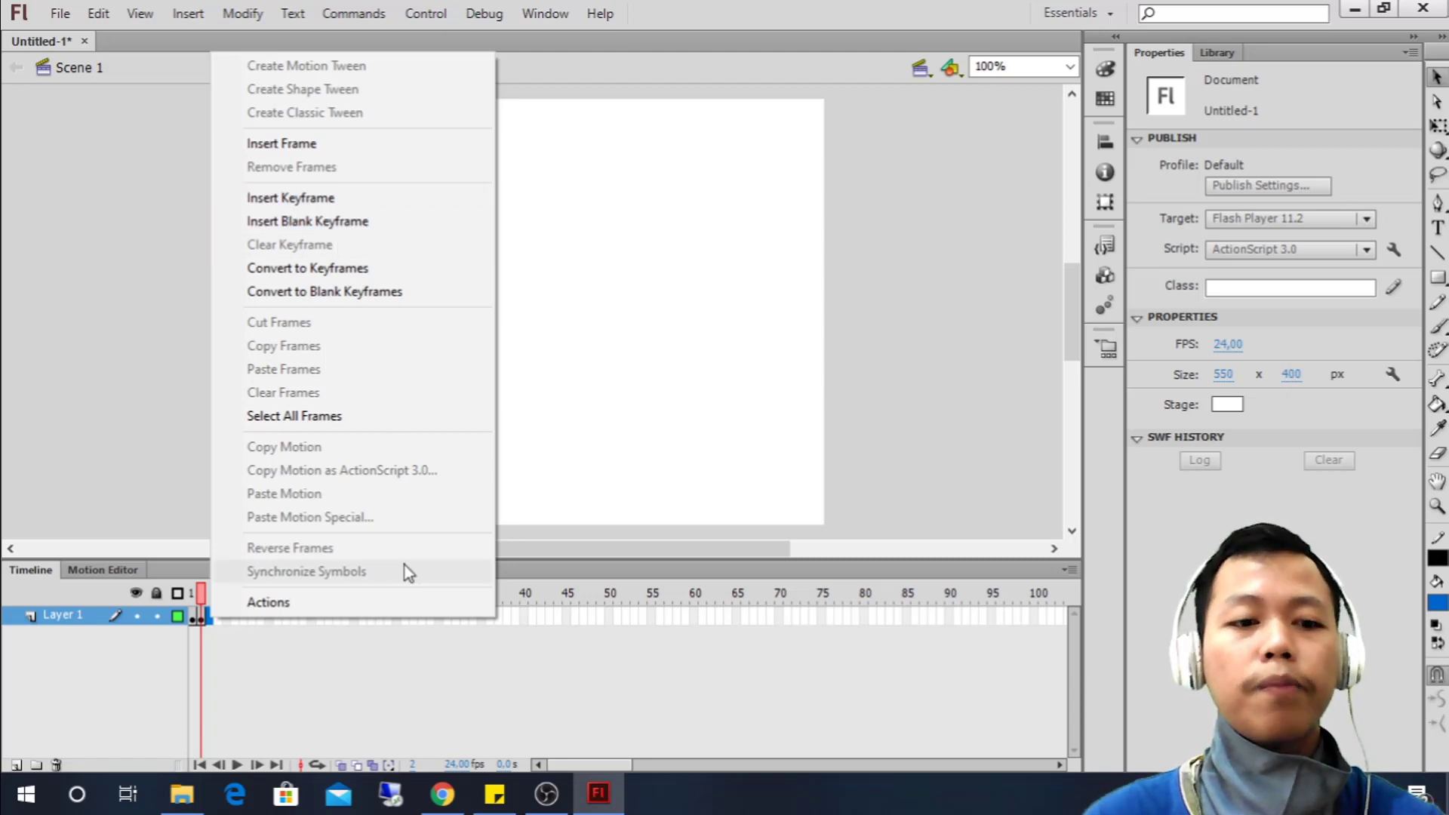
{"action": "left_click", "coordinate": [294, 682]}
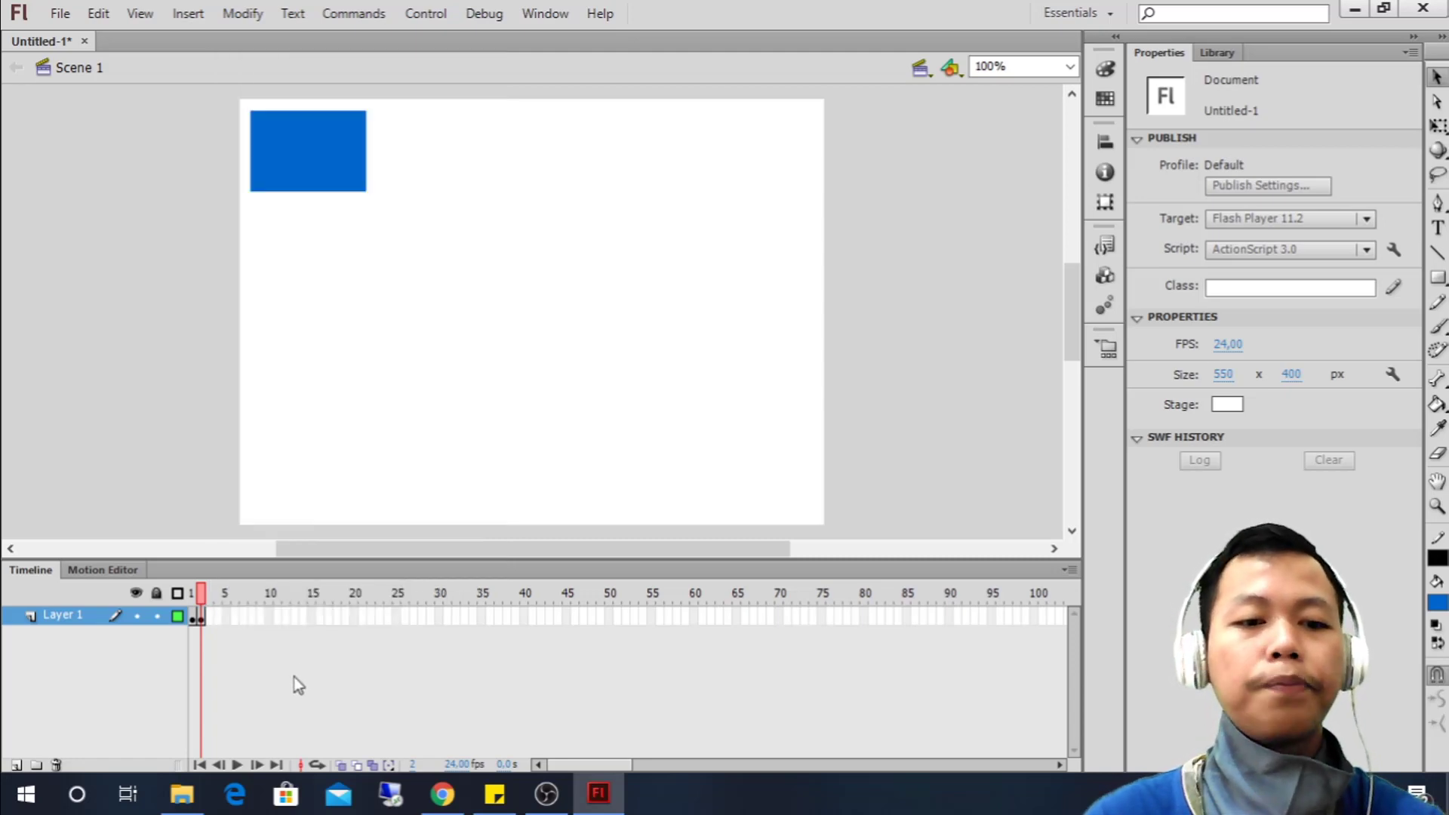
{"action": "left_click", "coordinate": [202, 614]}
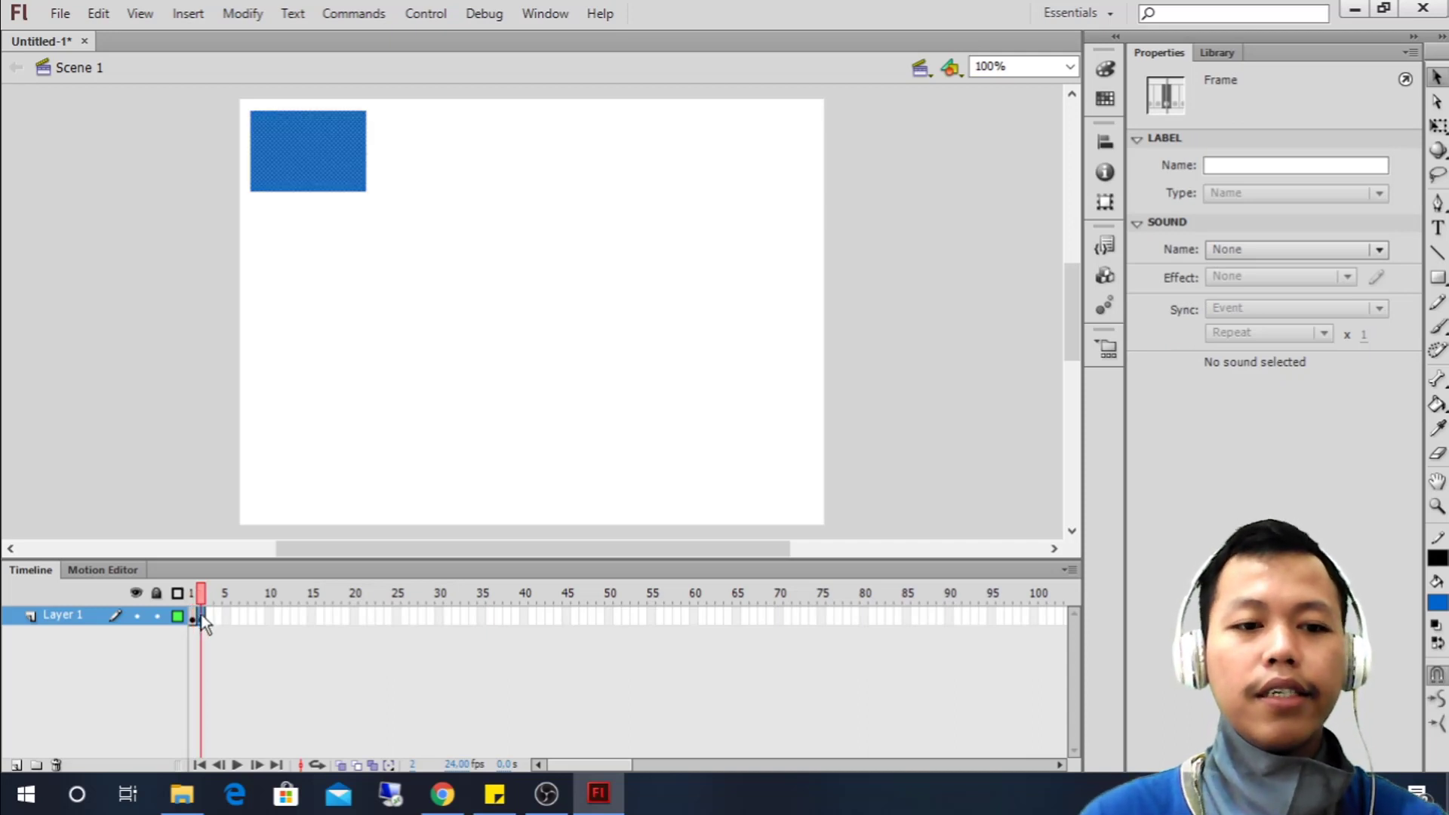
{"action": "right_click", "coordinate": [202, 617]}
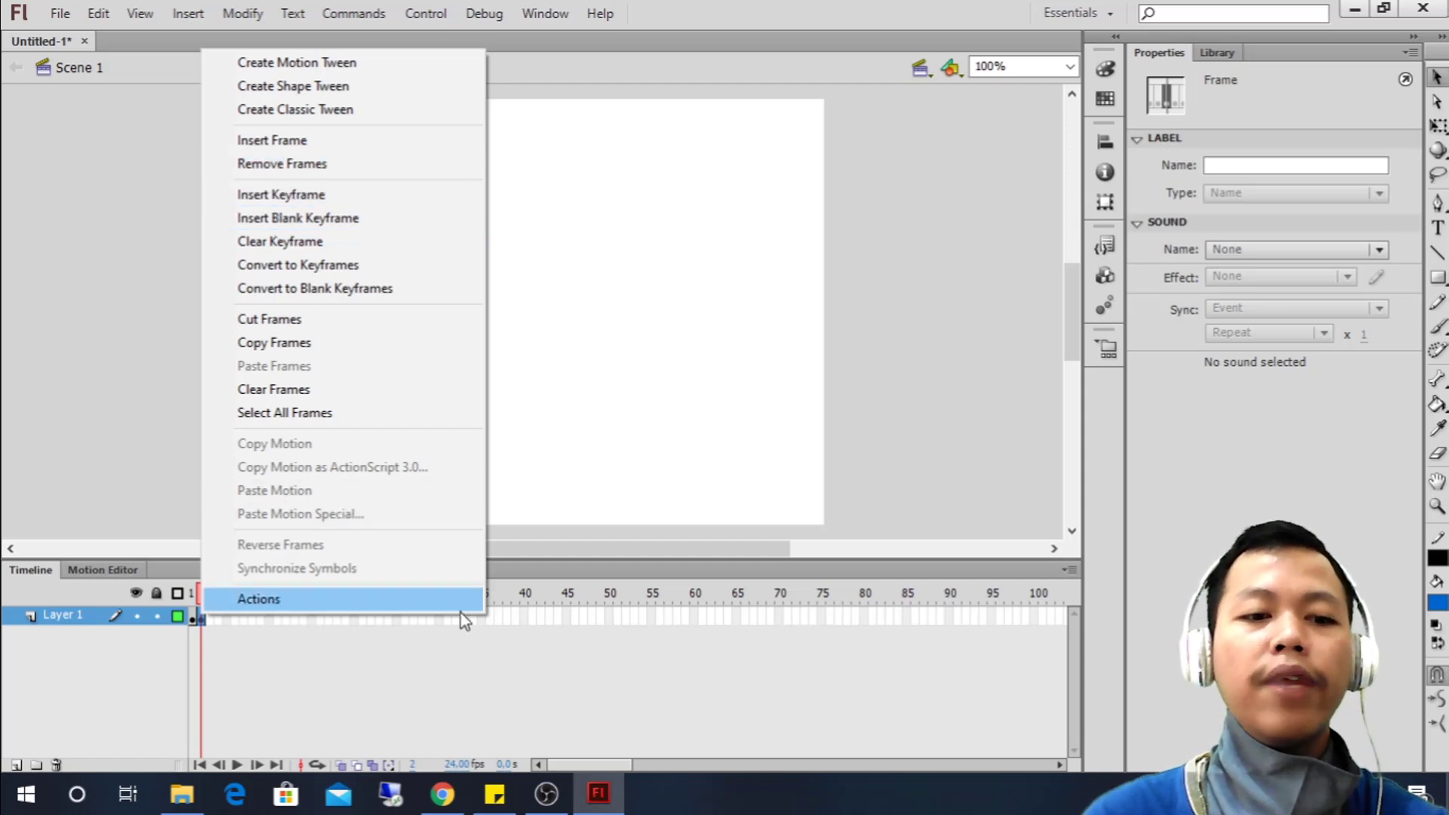
{"action": "left_click", "coordinate": [397, 693]}
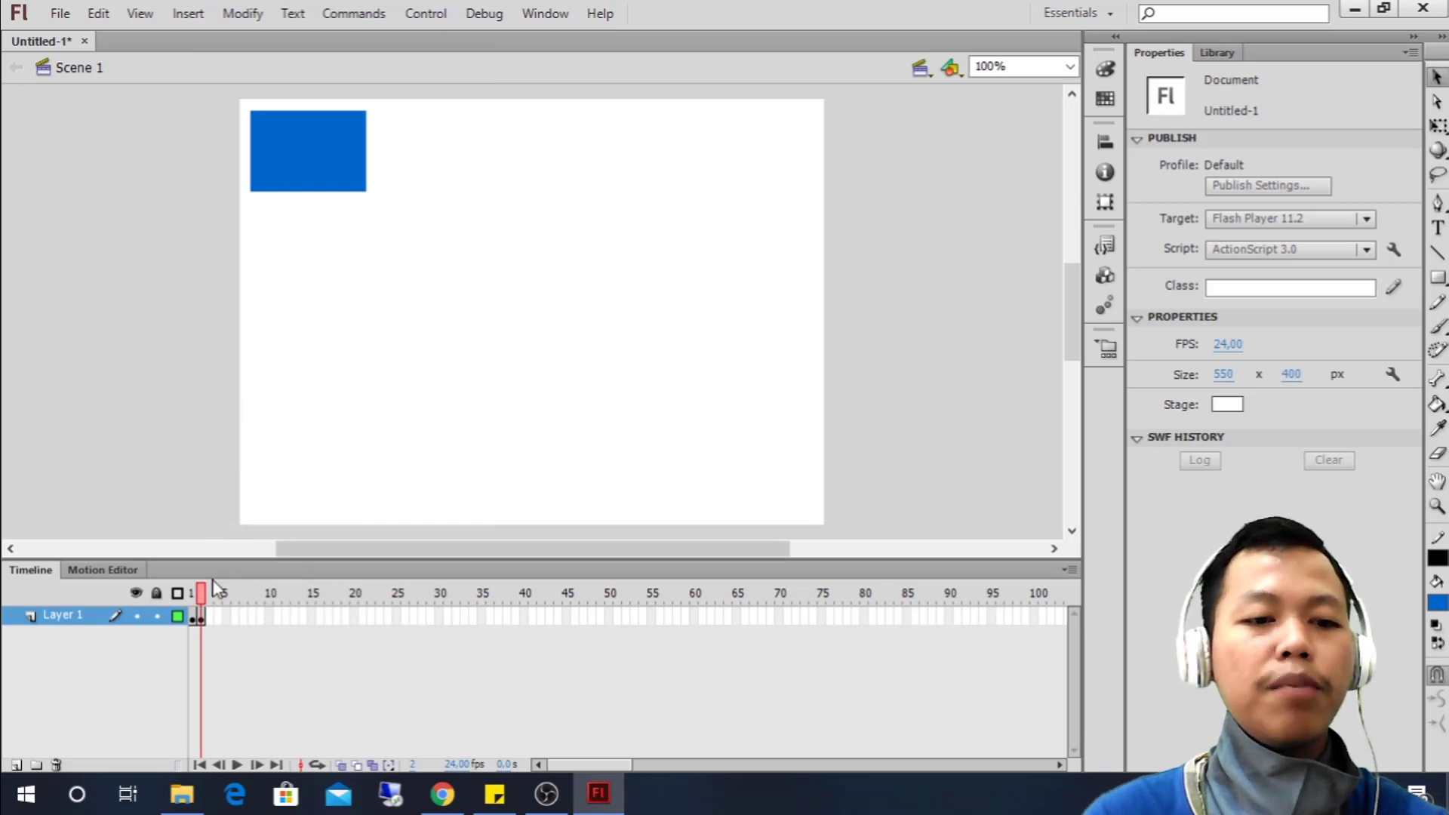
{"action": "left_click", "coordinate": [192, 625]}
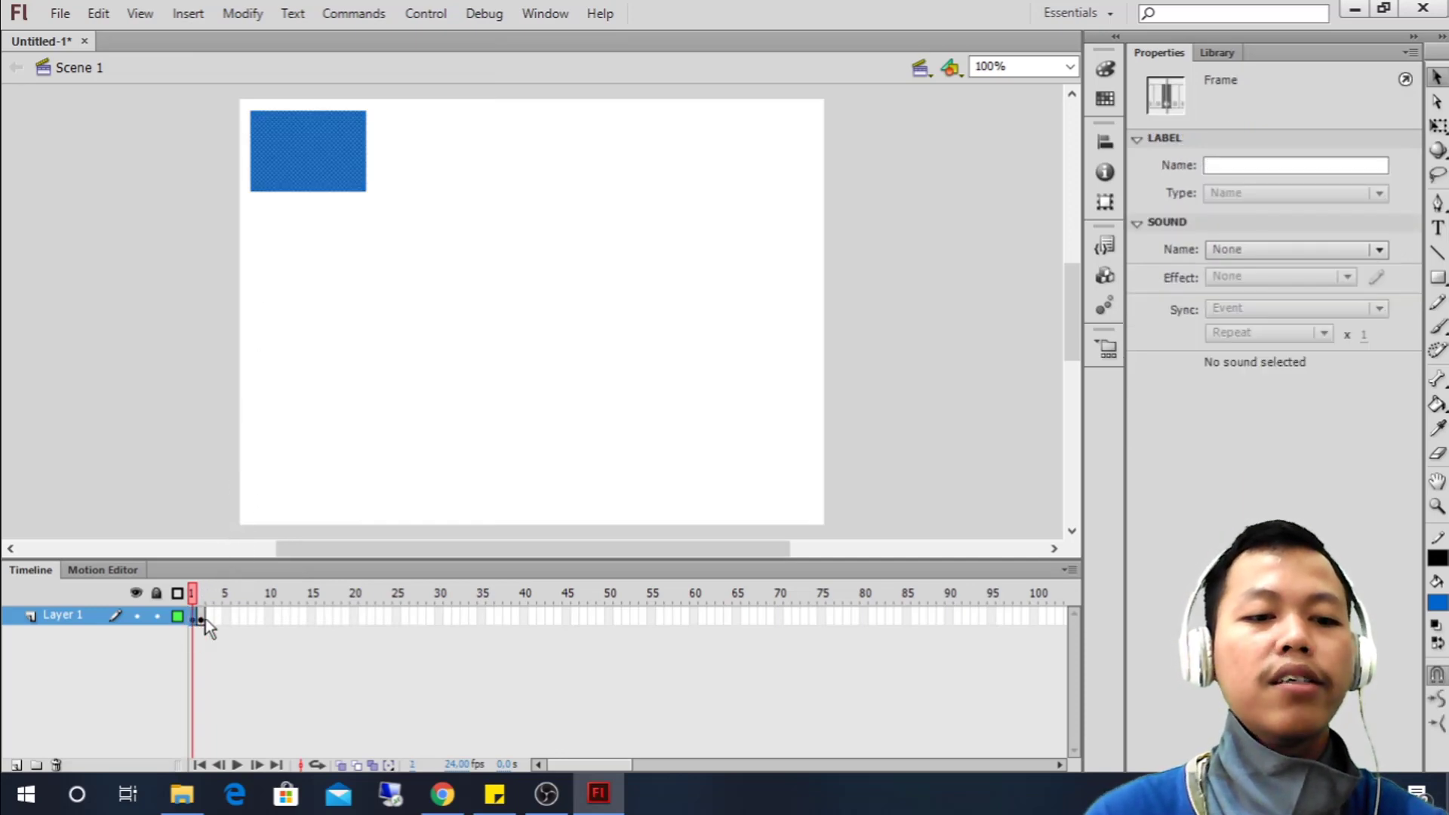
{"action": "left_click", "coordinate": [203, 619]}
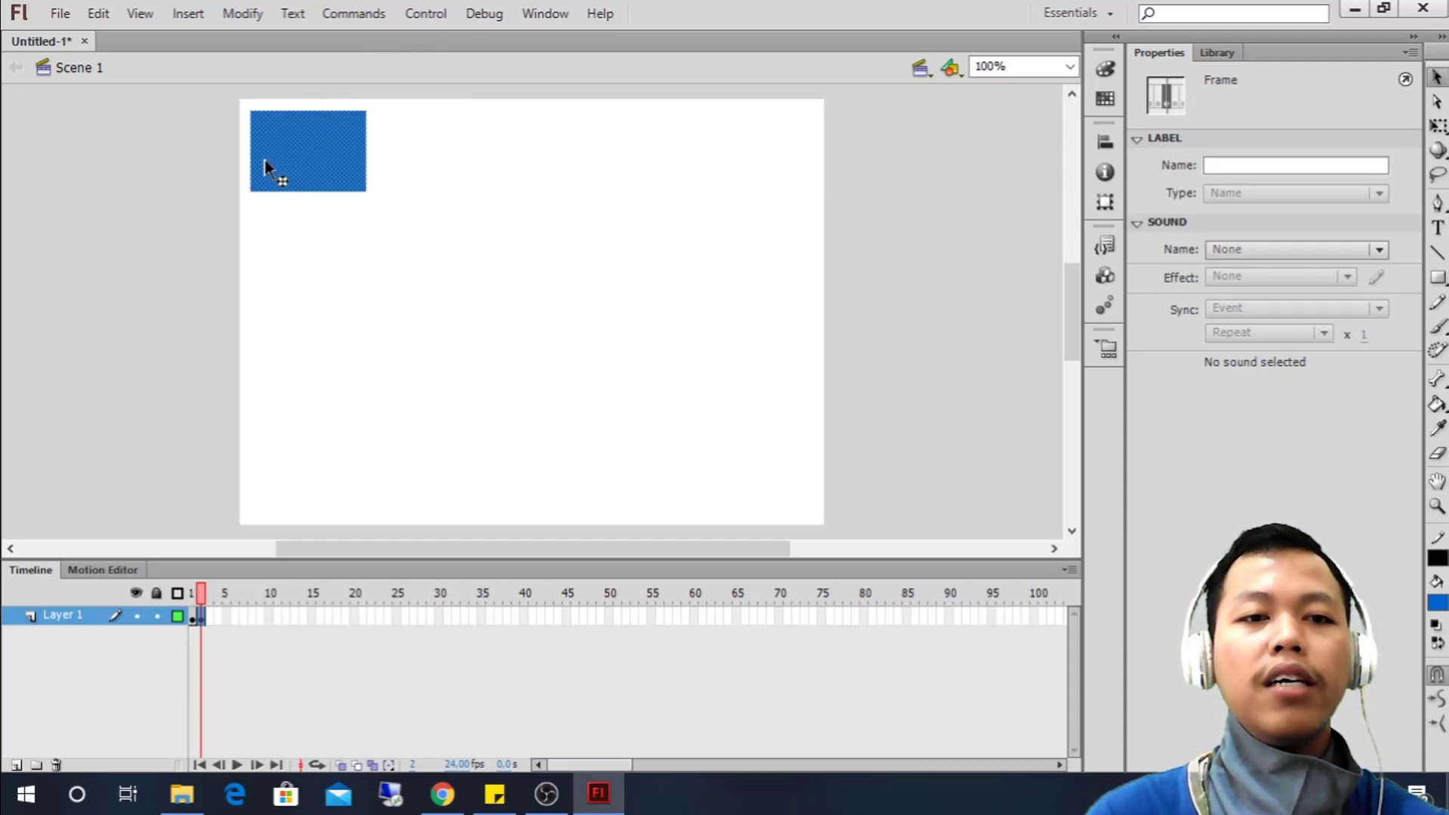
Insert a blank keyframe at frame 3 of Layer 1
{"action": "left_click_drag", "start_coordinate": [208, 614], "coordinate": [211, 615]}
{"action": "right_click", "coordinate": [211, 619]}
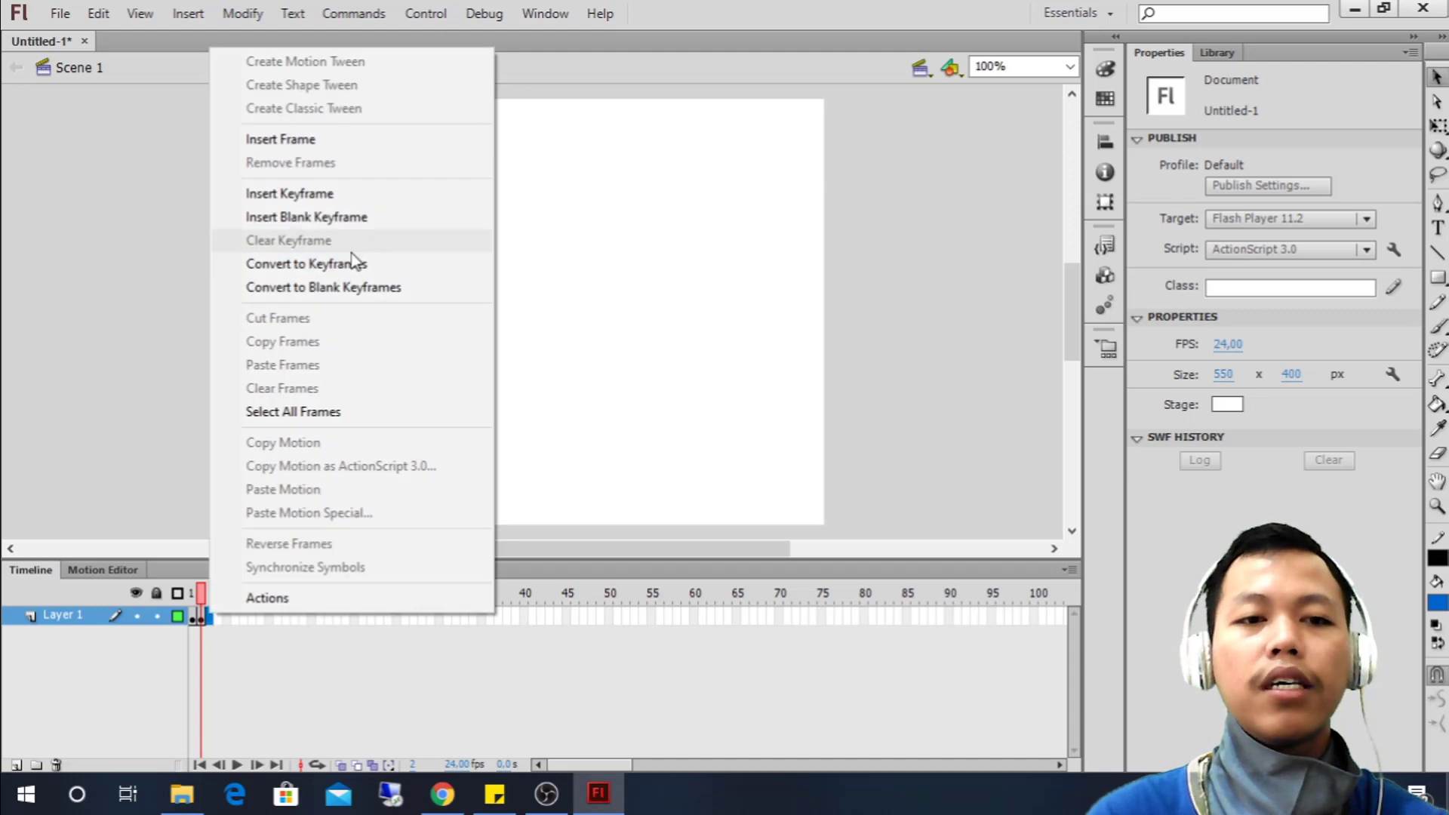
{"action": "left_click", "coordinate": [323, 225]}
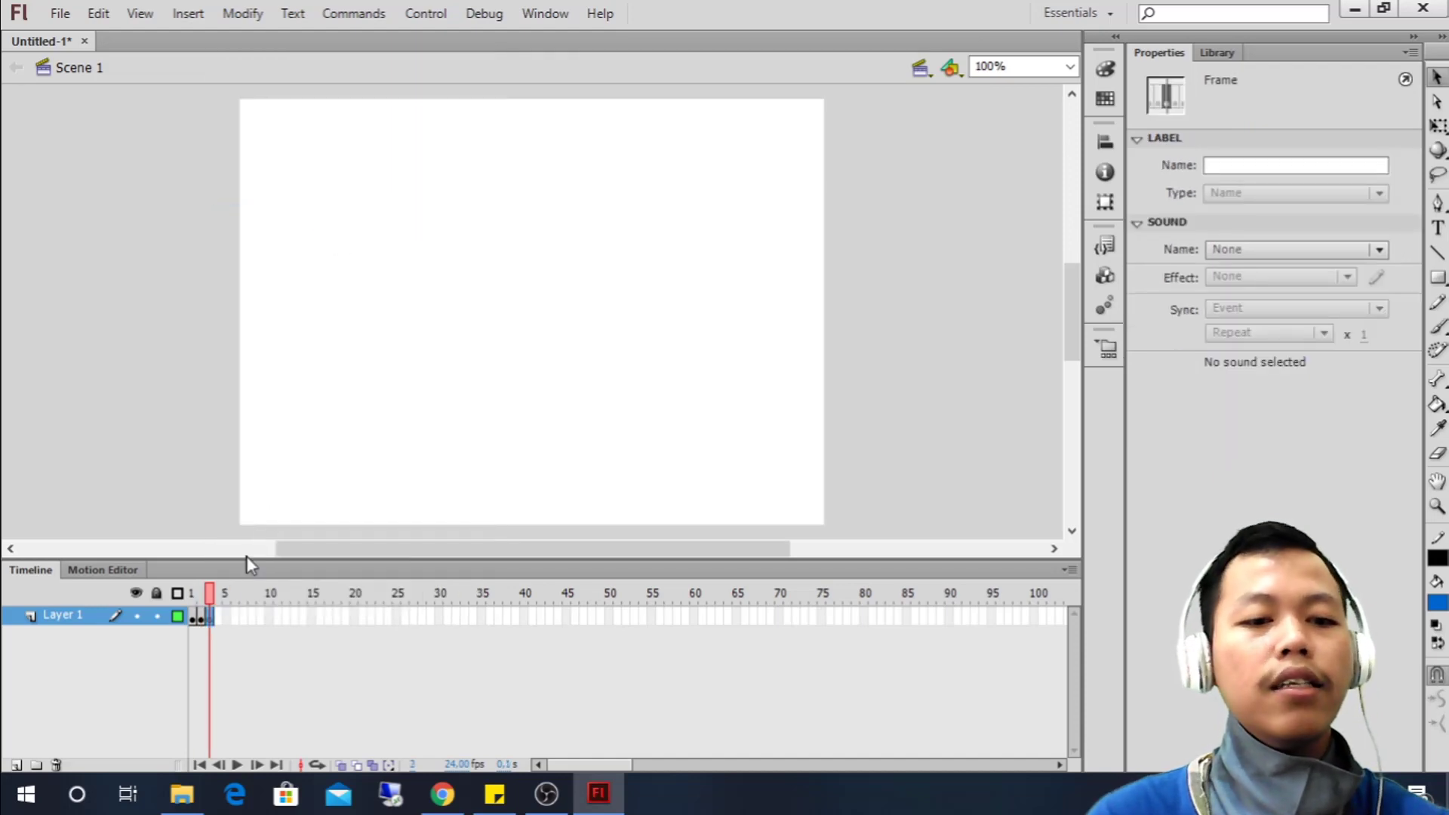
Remove the blank keyframe from frame 3 and select the keyframe at frame 2
{"action": "left_click", "coordinate": [219, 613]}
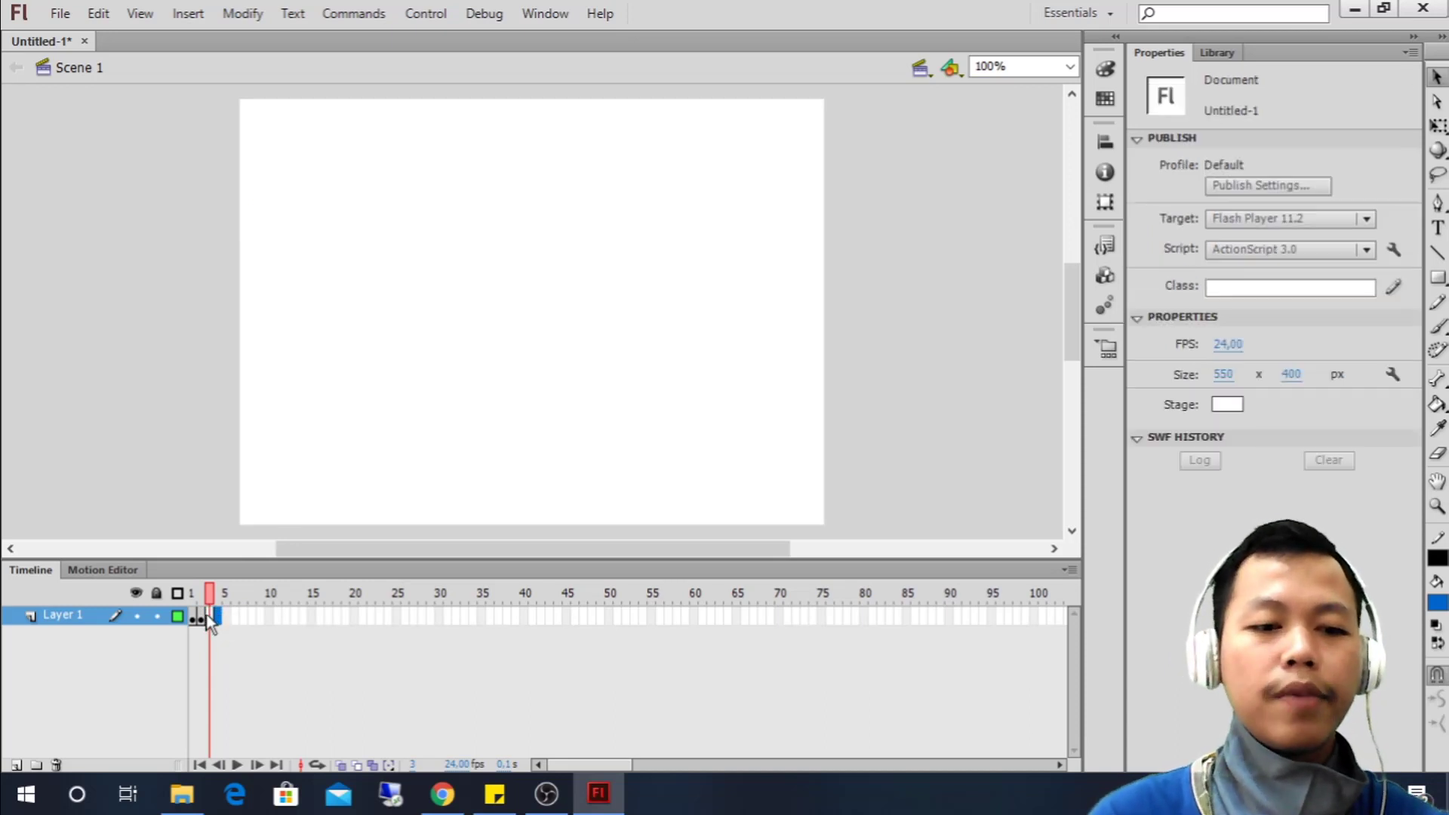
{"action": "left_click", "coordinate": [206, 615]}
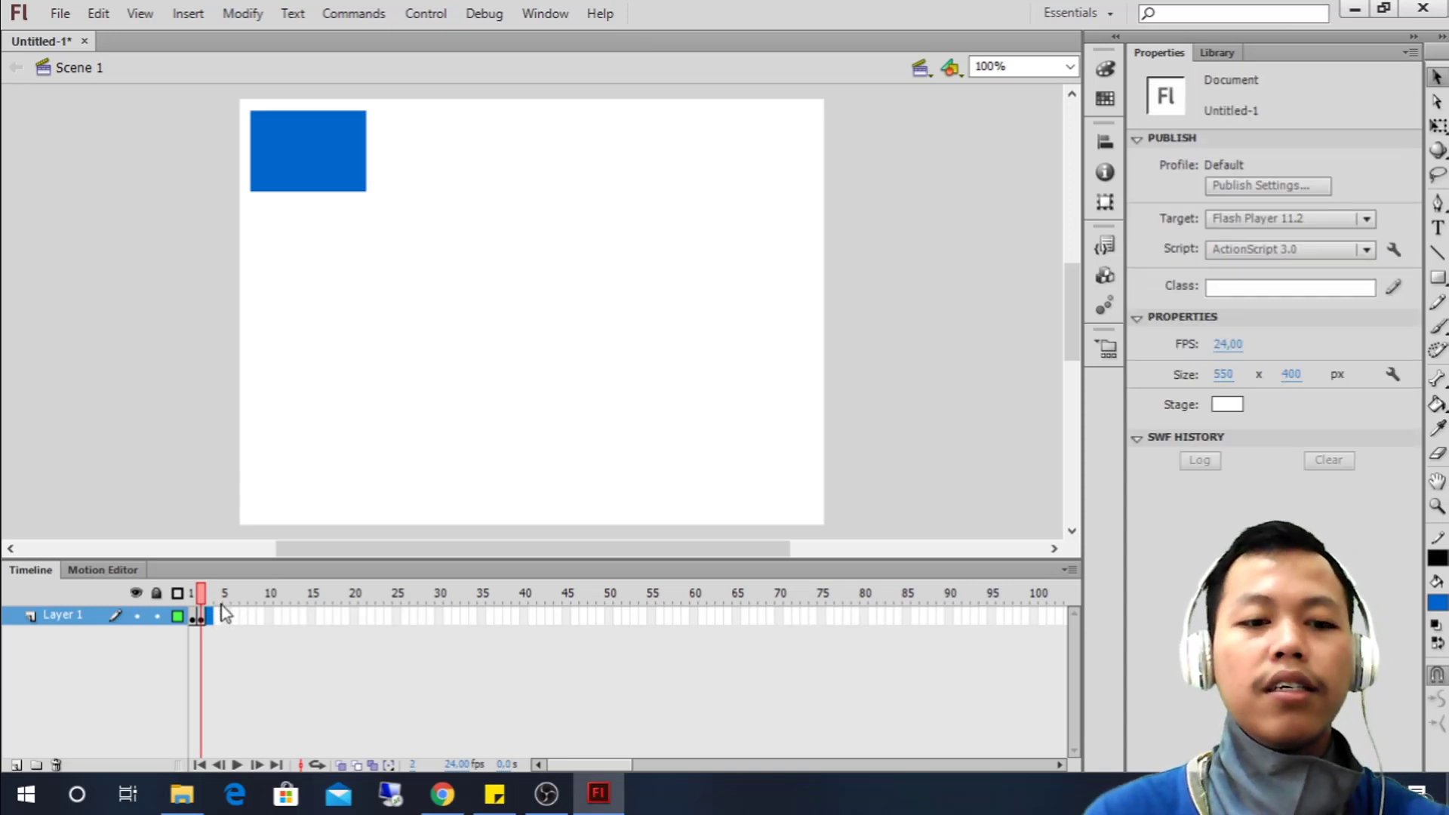
{"action": "left_click", "coordinate": [200, 617]}
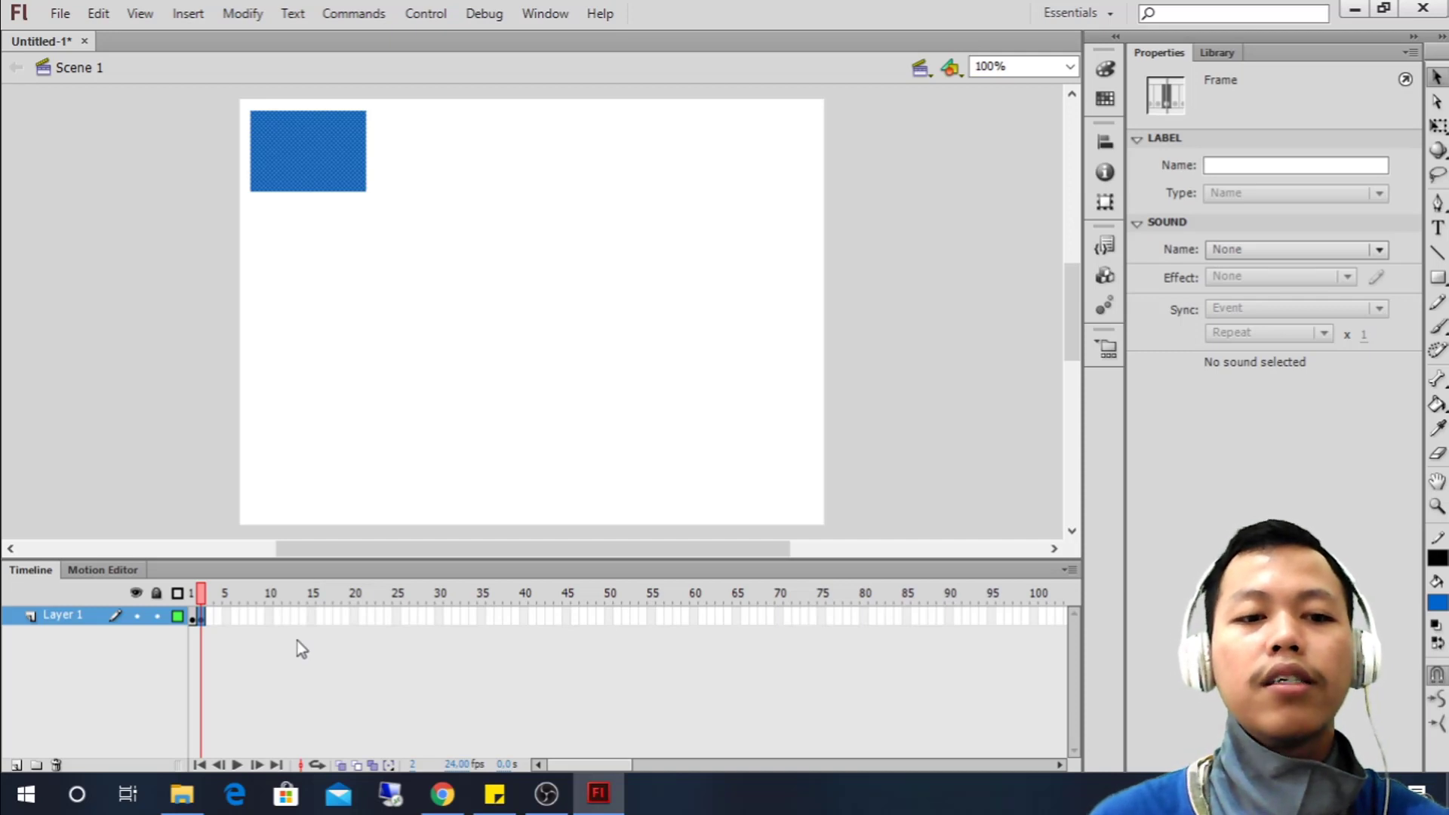
Try moving the blue rectangle on frame 2 straight down to Y 307
{"action": "left_click_drag", "start_coordinate": [281, 169], "coordinate": [278, 480]}
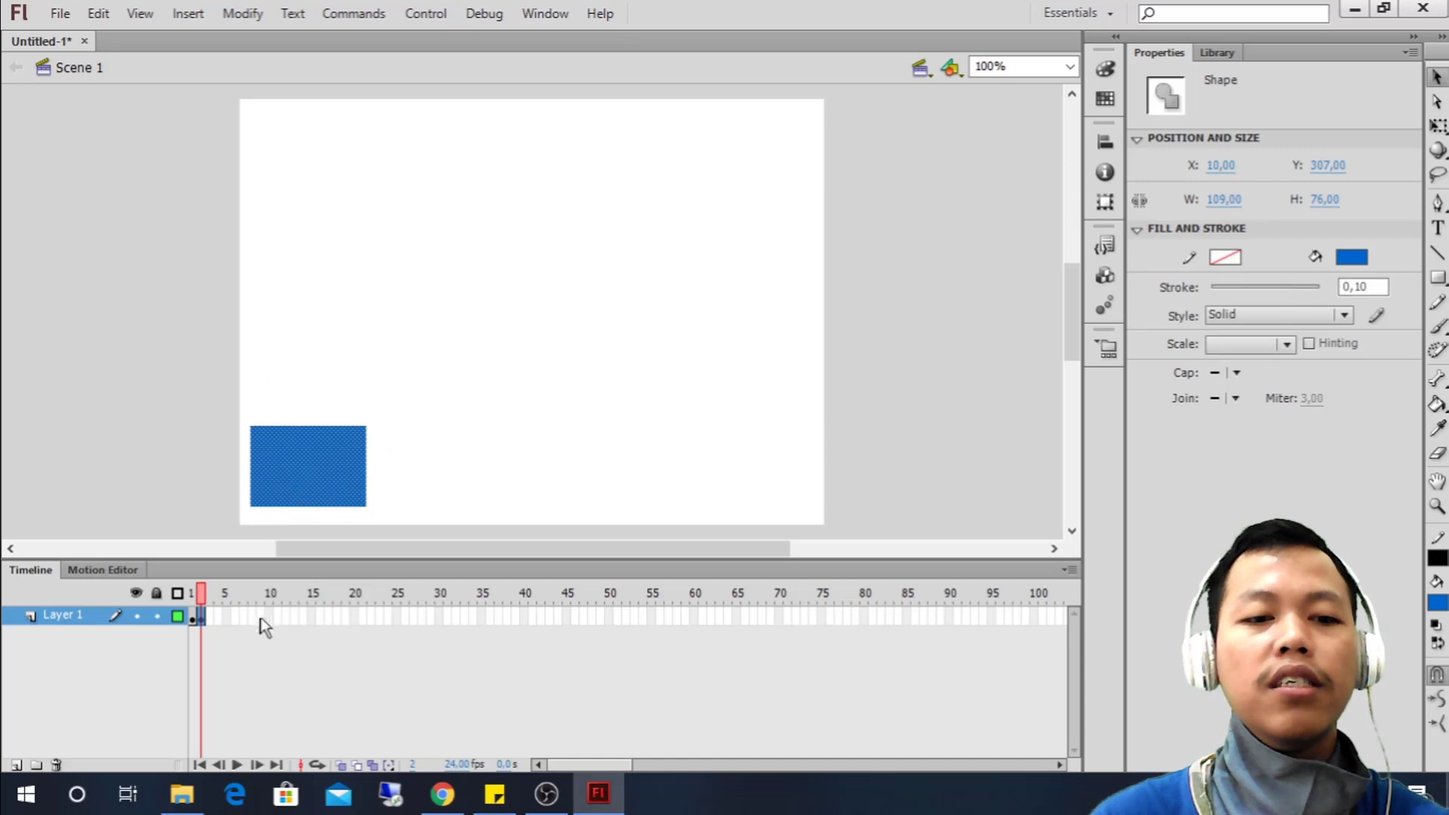
{"action": "mouse_move", "coordinate": [201, 595]}
{"action": "left_mouse_down"}
{"action": "mouse_move", "coordinate": [175, 594]}
{"action": "mouse_move", "coordinate": [241, 596]}
{"action": "mouse_move", "coordinate": [183, 596]}
{"action": "mouse_move", "coordinate": [202, 596]}
{"action": "left_mouse_up"}
{"action": "left_click", "coordinate": [201, 594]}
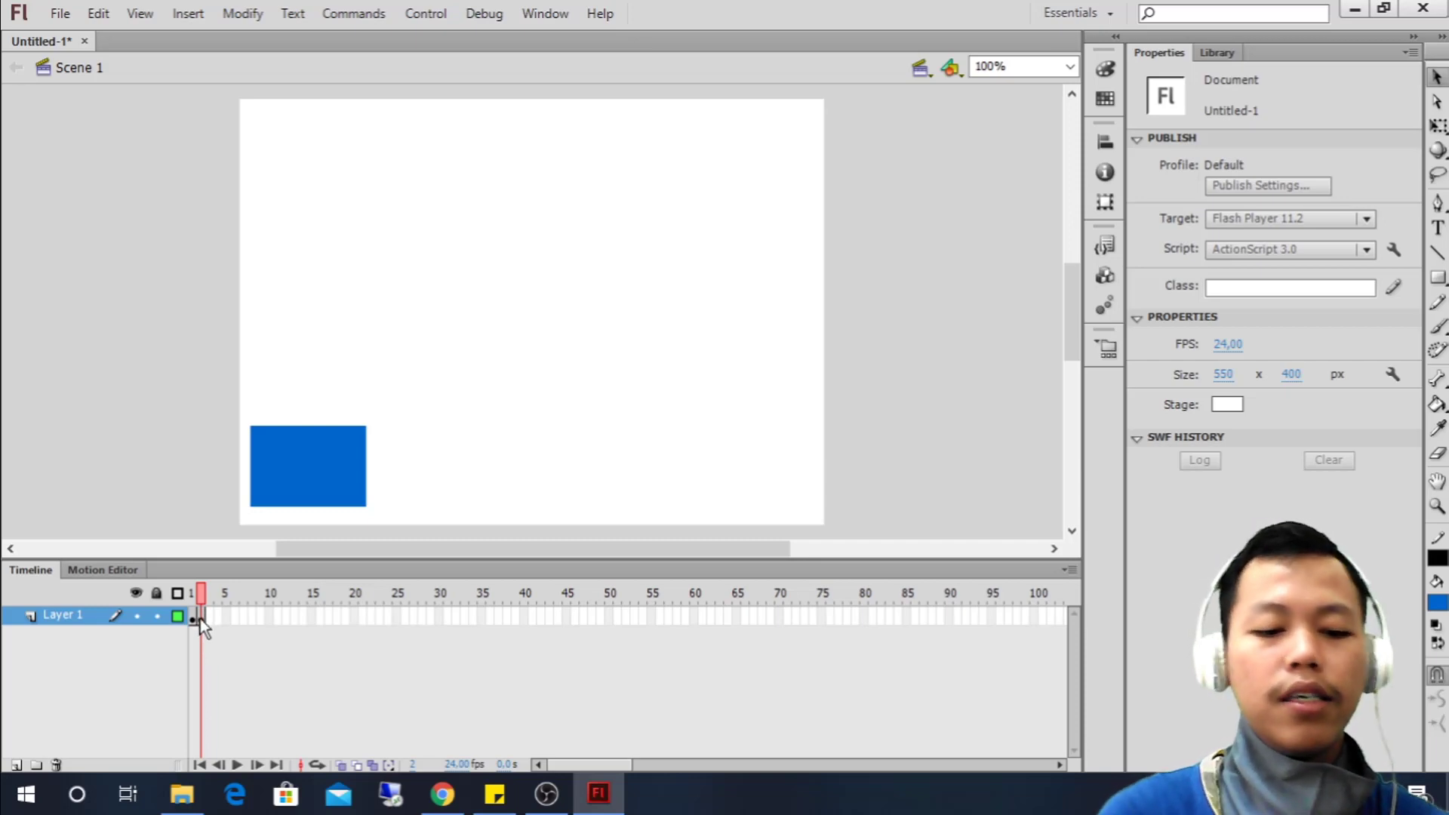
Nudge the blue rectangle on the frame 2 keyframe straight down to Y 26, keeping X at 10
{"action": "left_click", "coordinate": [200, 617]}
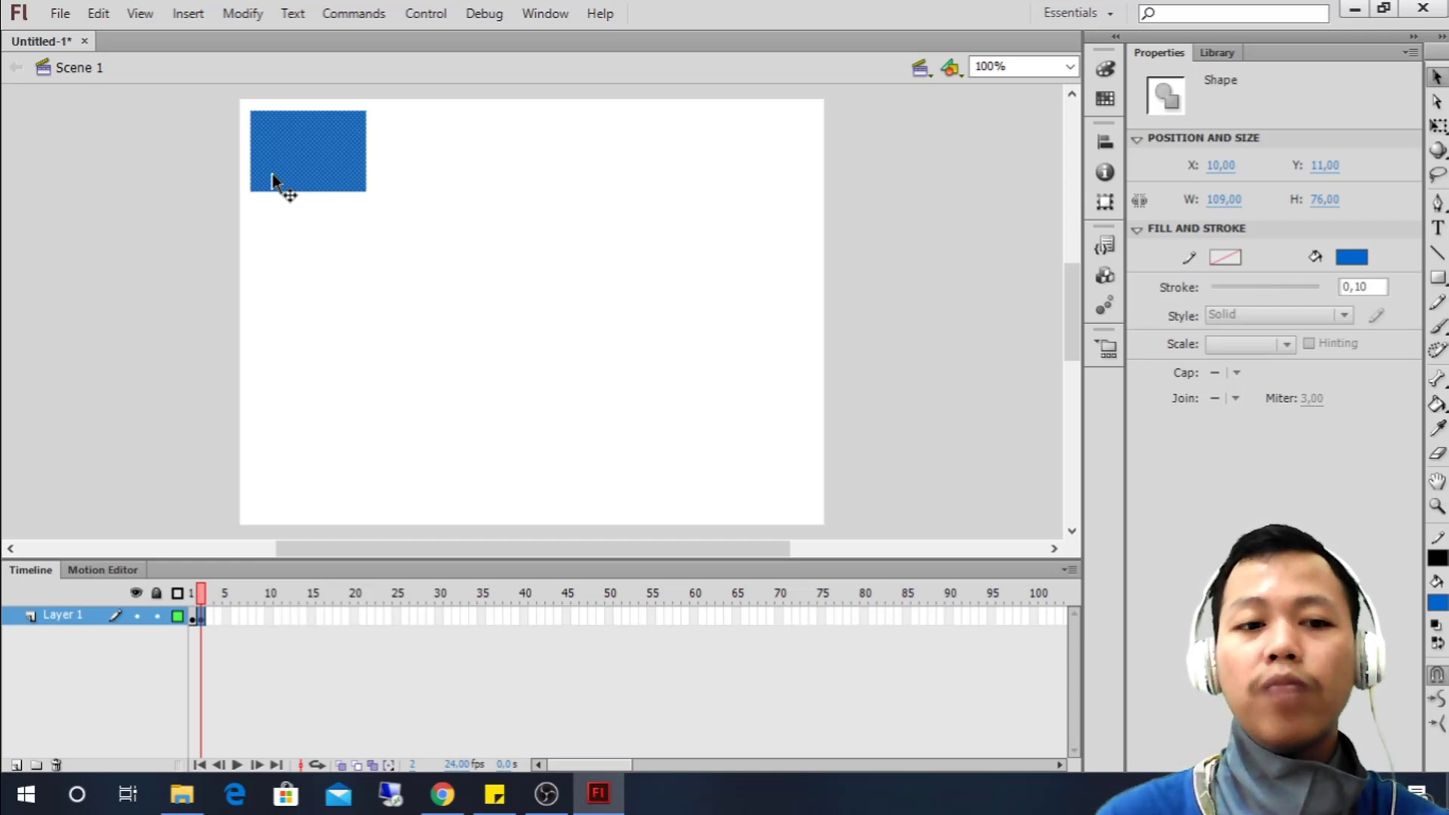
{"action": "key", "text": "Down"}
{"action": "key", "text": "Down"}
{"action": "key", "text": "Down"}
{"action": "key", "text": "Down"}
{"action": "key", "text": "Down"}
{"action": "key", "text": "Down"}
{"action": "key", "text": "Down"}
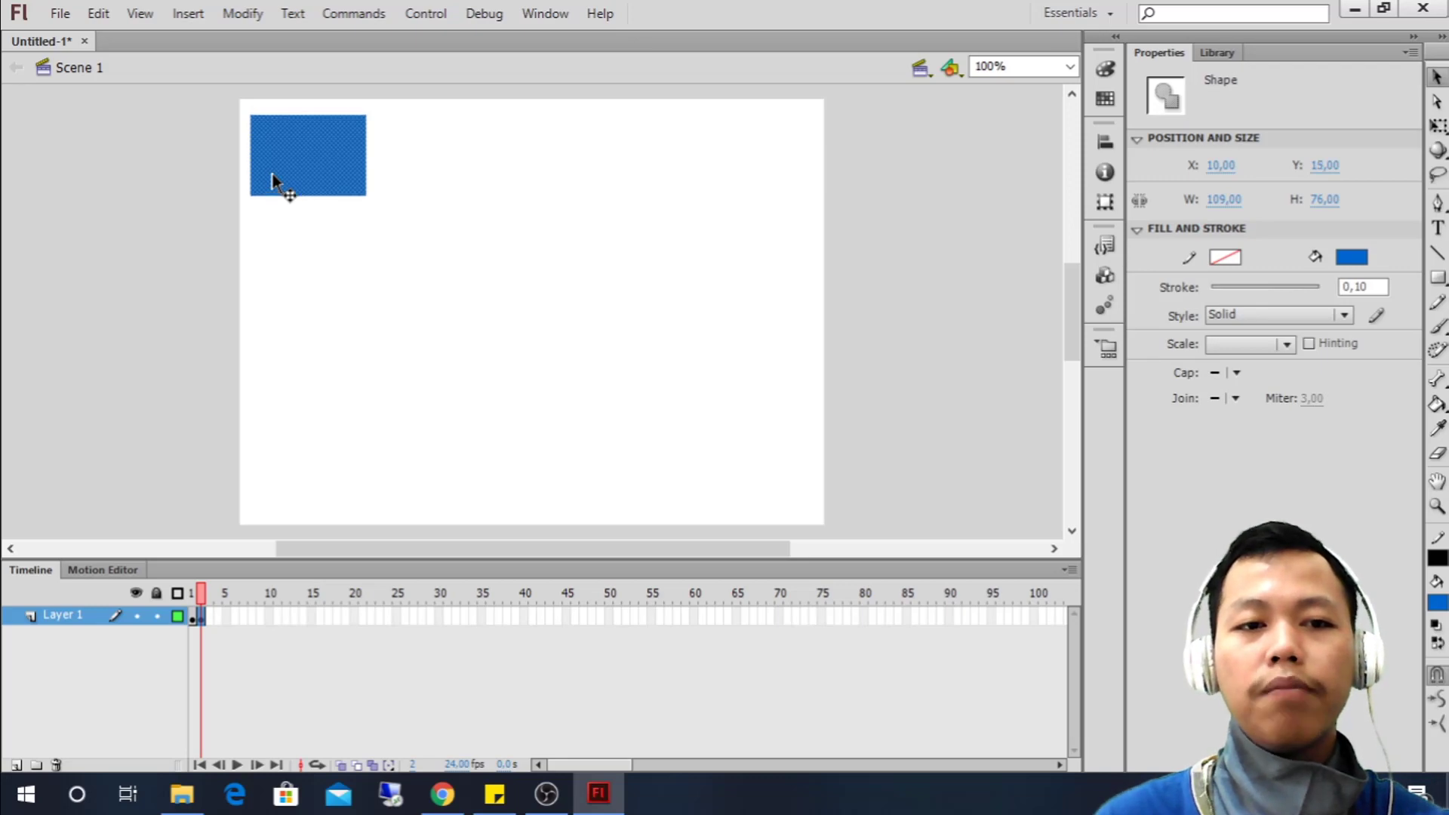
{"action": "key", "text": "Down"}
{"action": "key", "text": "Down"}
{"action": "key", "text": "Down"}
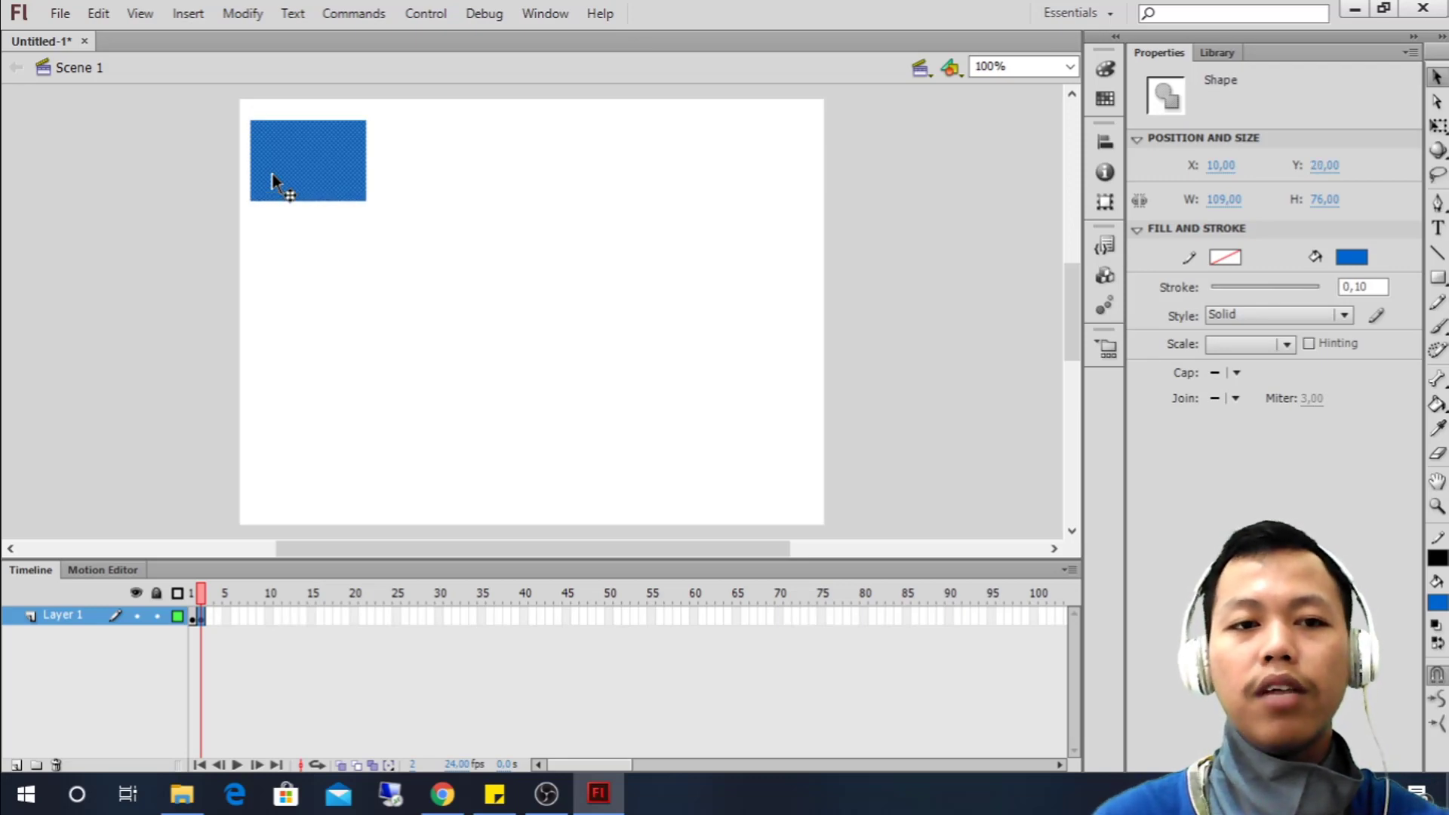
{"action": "key", "text": "Down"}
{"action": "key", "text": "Down"}
{"action": "key", "text": "Down"}
{"action": "key", "text": "Down"}
{"action": "key", "text": "Down"}
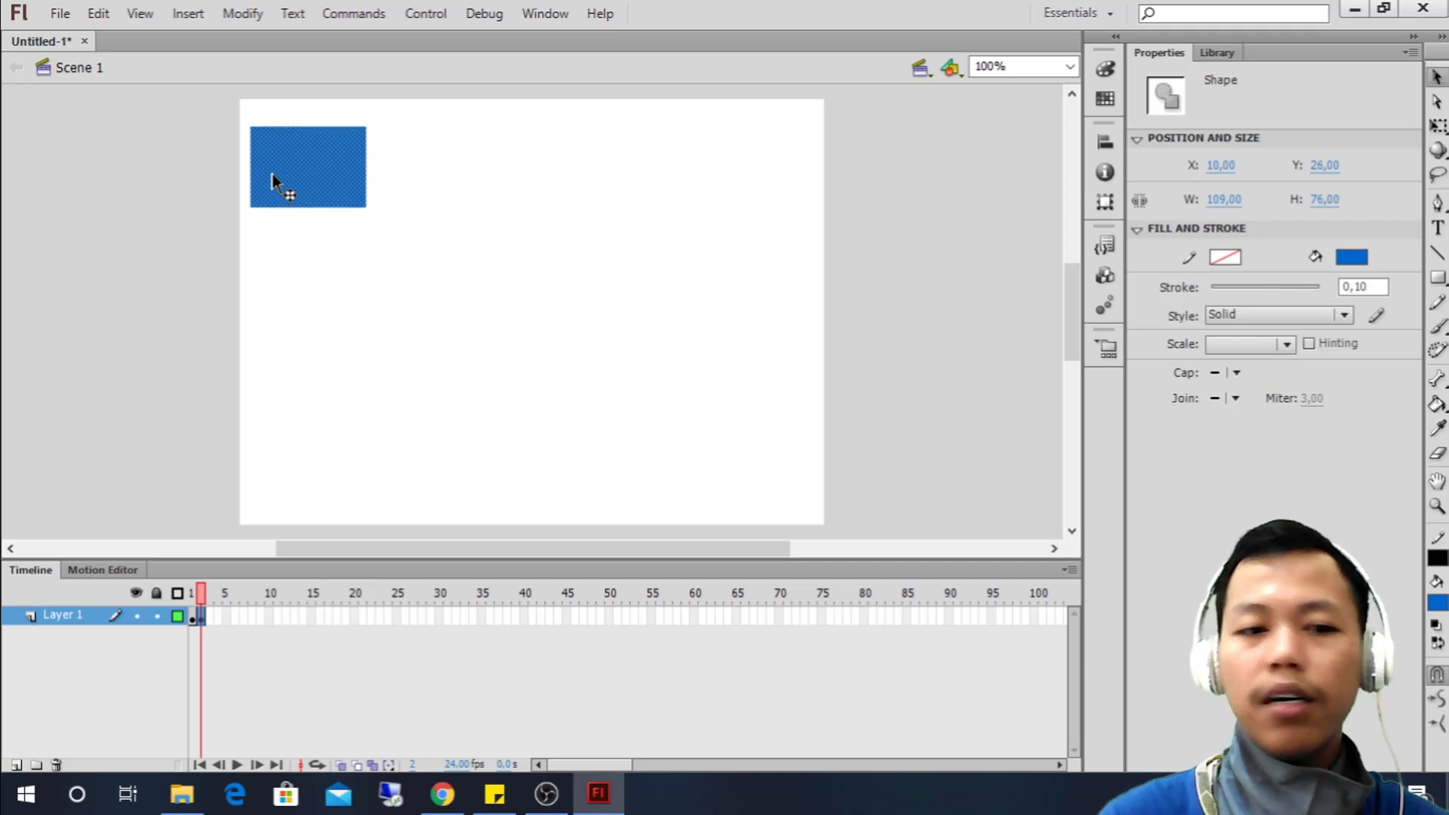
Insert a keyframe at frame 3 of Layer 1 and nudge its rectangle a little further straight down
{"action": "left_click", "coordinate": [207, 613]}
{"action": "right_click", "coordinate": [207, 613]}
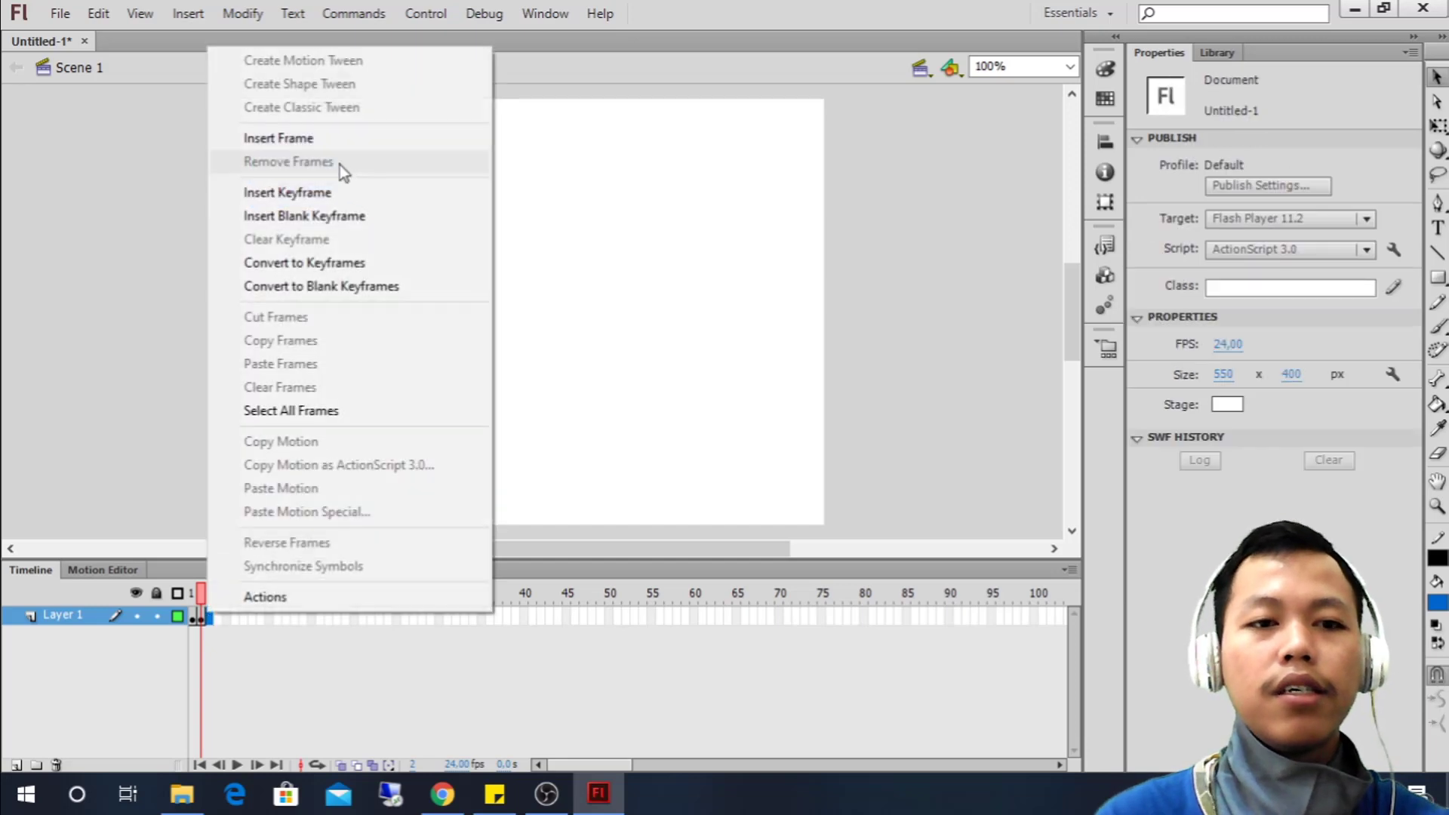
{"action": "left_click", "coordinate": [304, 194]}
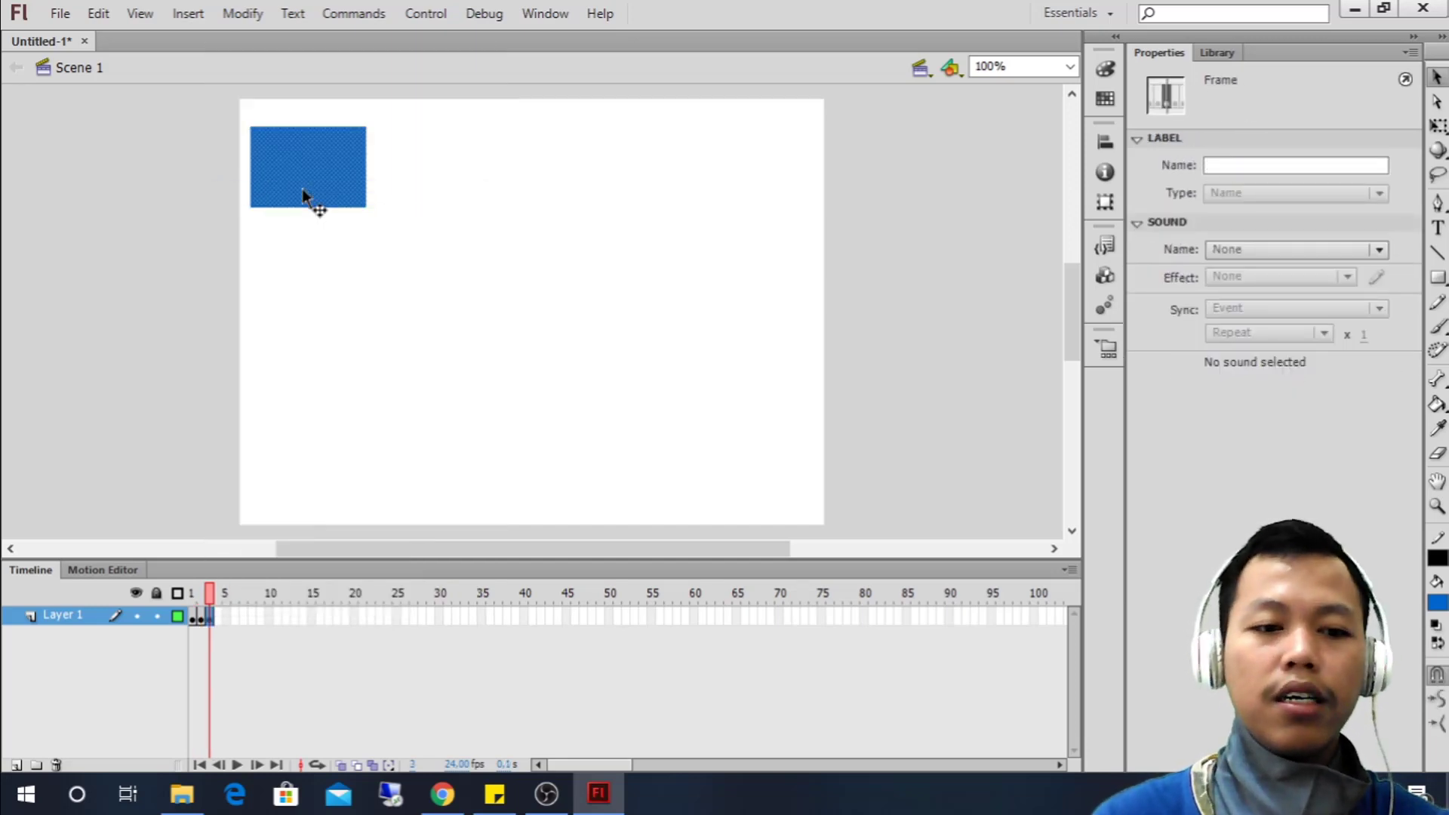
{"action": "key", "text": "Down"}
{"action": "key", "text": "Down"}
{"action": "key", "text": "Down"}
{"action": "key", "text": "Down"}
{"action": "key", "text": "Down"}
{"action": "key", "text": "Down"}
{"action": "key", "text": "Down"}
{"action": "key", "text": "Down"}
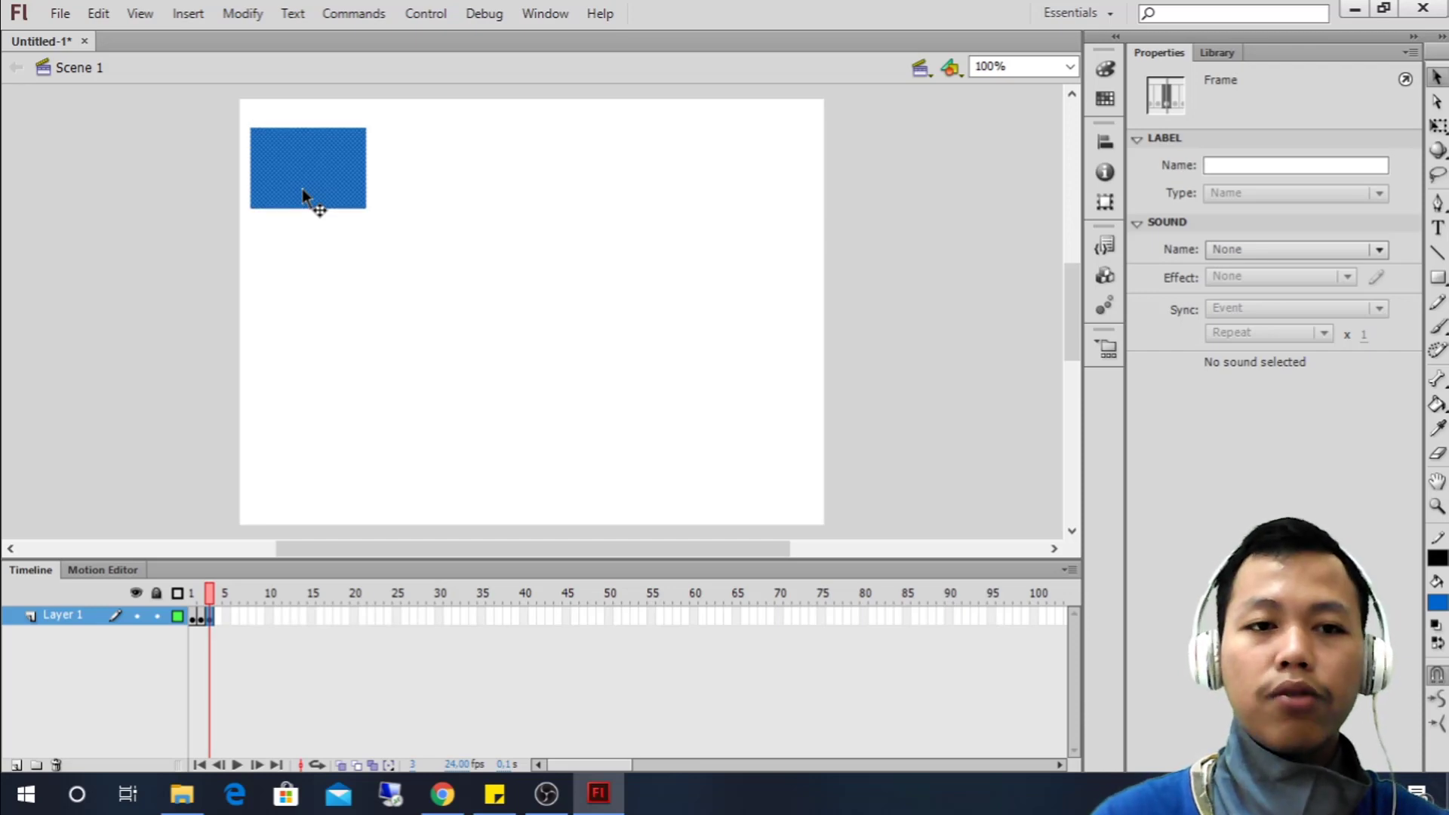
{"action": "key", "text": "Down"}
{"action": "key", "text": "Down"}
{"action": "key", "text": "Down"}
{"action": "key", "text": "Down"}
{"action": "key", "text": "Down"}
{"action": "key", "text": "Down"}
{"action": "key", "text": "Down"}
{"action": "key", "text": "Down"}
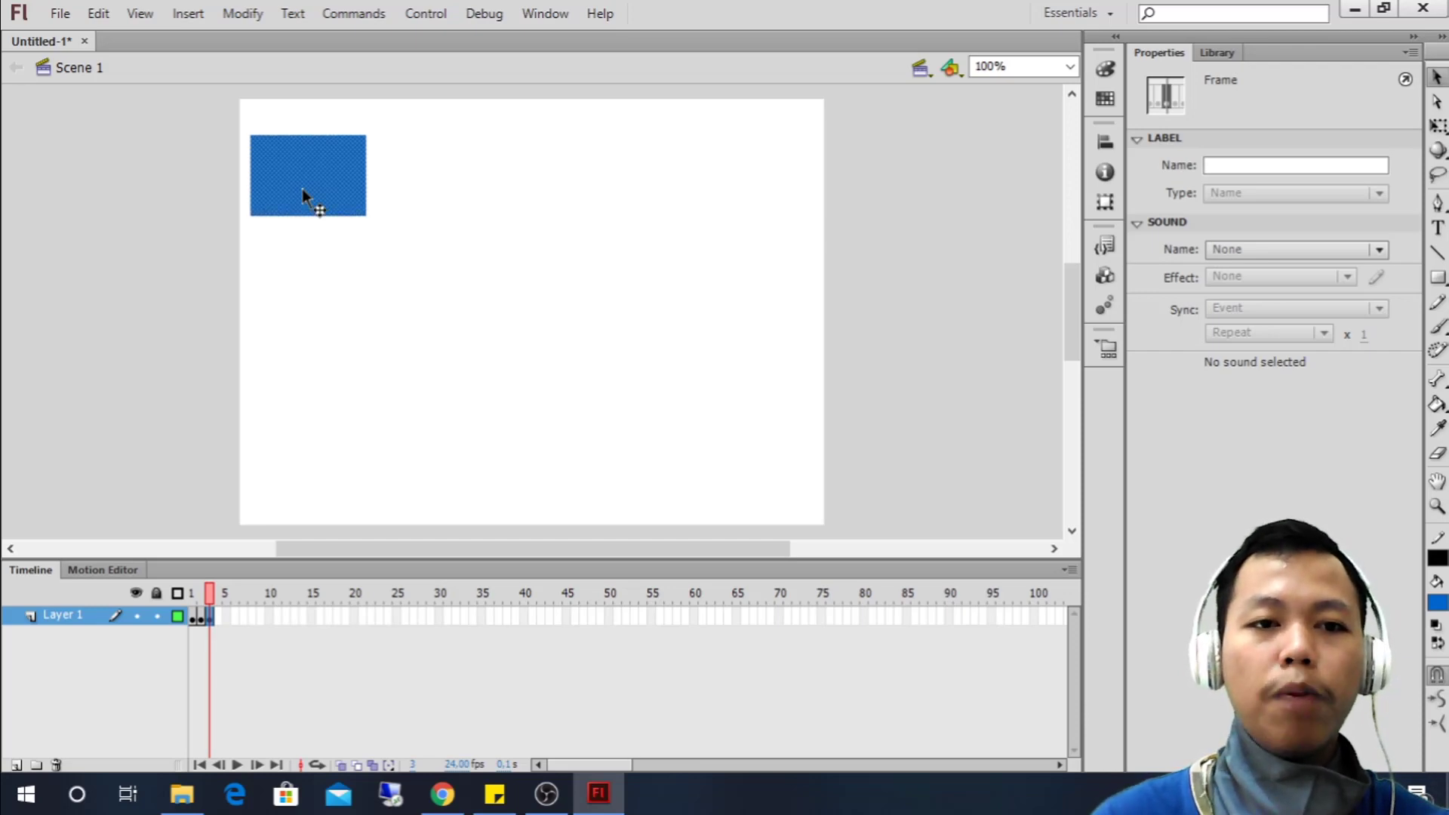
{"action": "key", "text": "Down"}
{"action": "key", "text": "Down"}
{"action": "key", "text": "Down"}
{"action": "key", "text": "Down"}
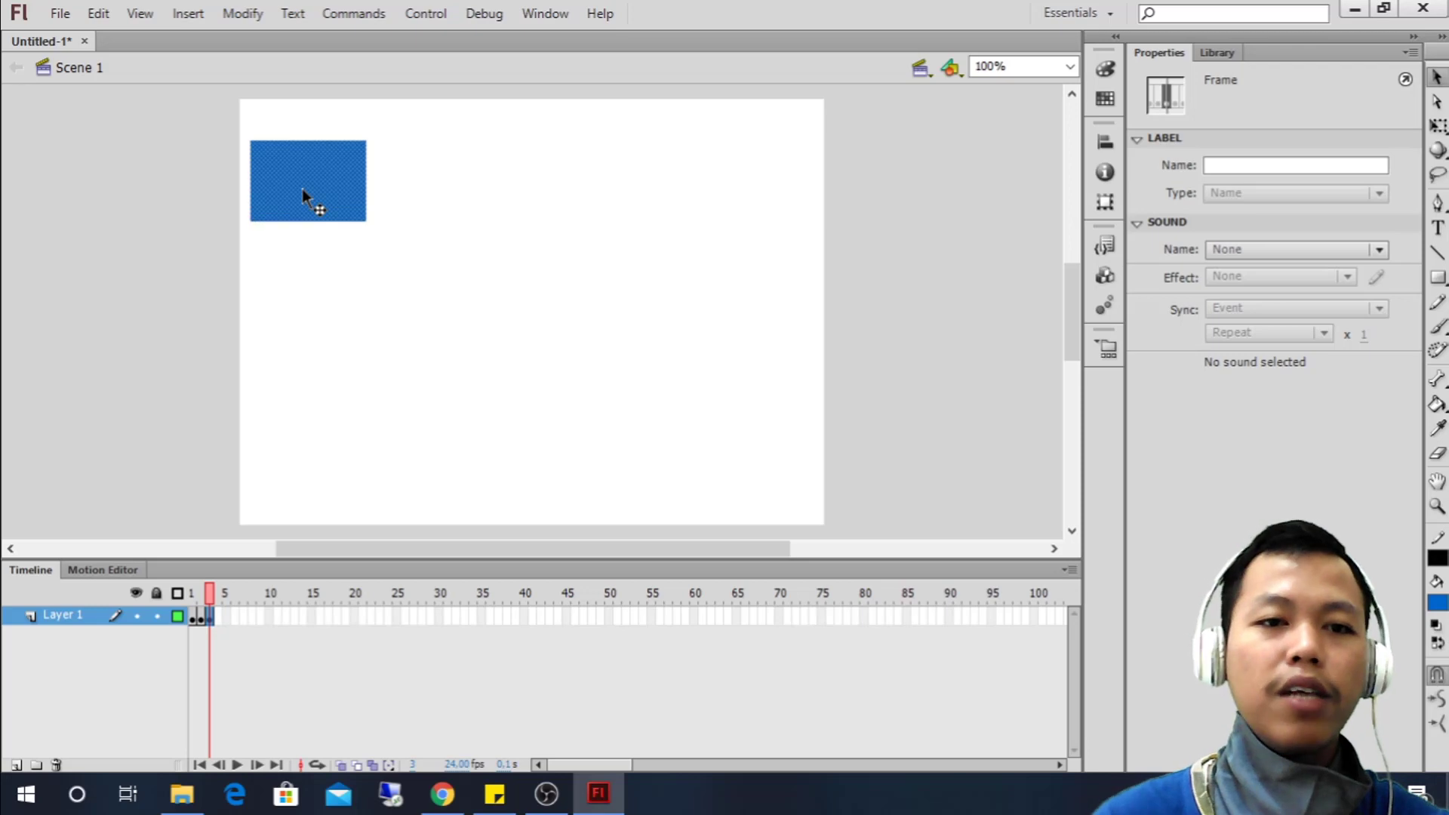
Insert a keyframe at frame 4 of Layer 1 and nudge its rectangle a little further straight down
{"action": "left_click_drag", "start_coordinate": [271, 530], "coordinate": [213, 622]}
{"action": "right_click", "coordinate": [213, 623]}
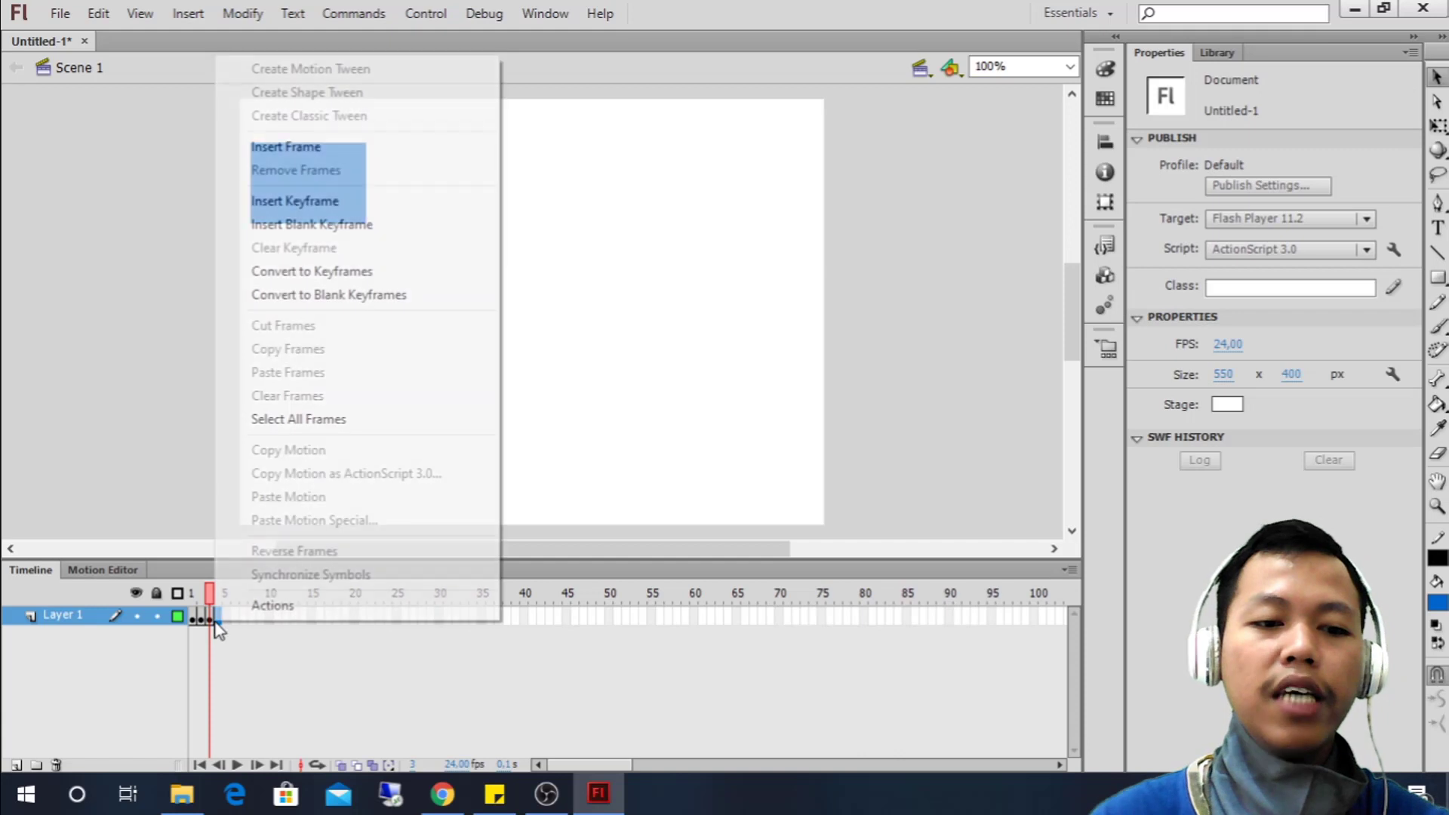
{"action": "left_click", "coordinate": [369, 200]}
{"action": "key", "text": "Down"}
{"action": "key", "text": "Down"}
{"action": "key", "text": "Down"}
{"action": "key", "text": "Down"}
{"action": "key", "text": "Down"}
{"action": "key", "text": "Down"}
{"action": "key", "text": "Down"}
{"action": "key", "text": "Down"}
{"action": "key", "text": "Down"}
{"action": "key", "text": "Down"}
{"action": "key", "text": "Down"}
{"action": "key", "text": "Down"}
{"action": "key", "text": "Down"}
{"action": "key", "text": "Down"}
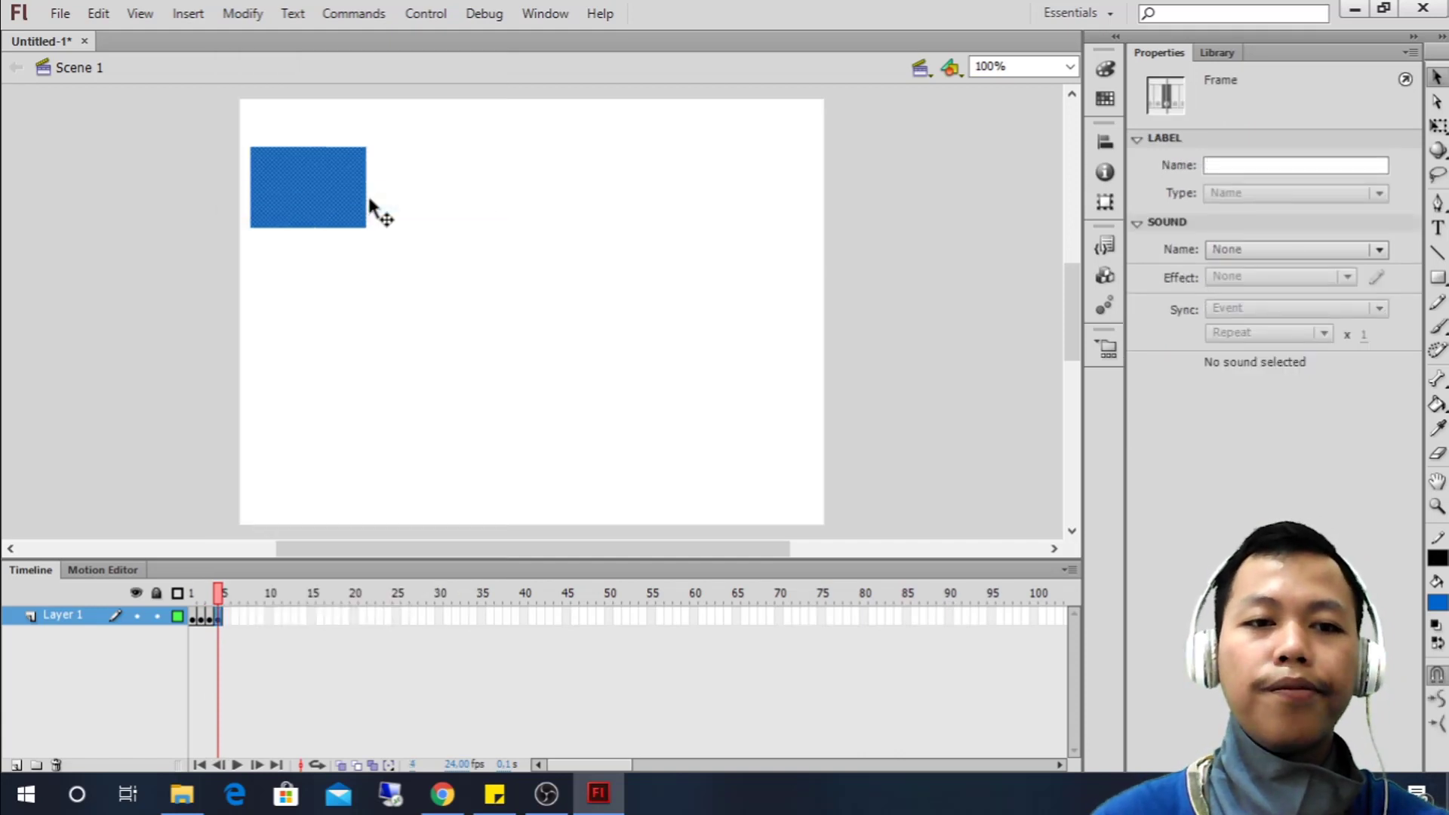
{"action": "key", "text": "Down"}
{"action": "key", "text": "Down"}
{"action": "key", "text": "Down"}
{"action": "key", "text": "Down"}
{"action": "key", "text": "Down"}
{"action": "key", "text": "Down"}
{"action": "key", "text": "Down"}
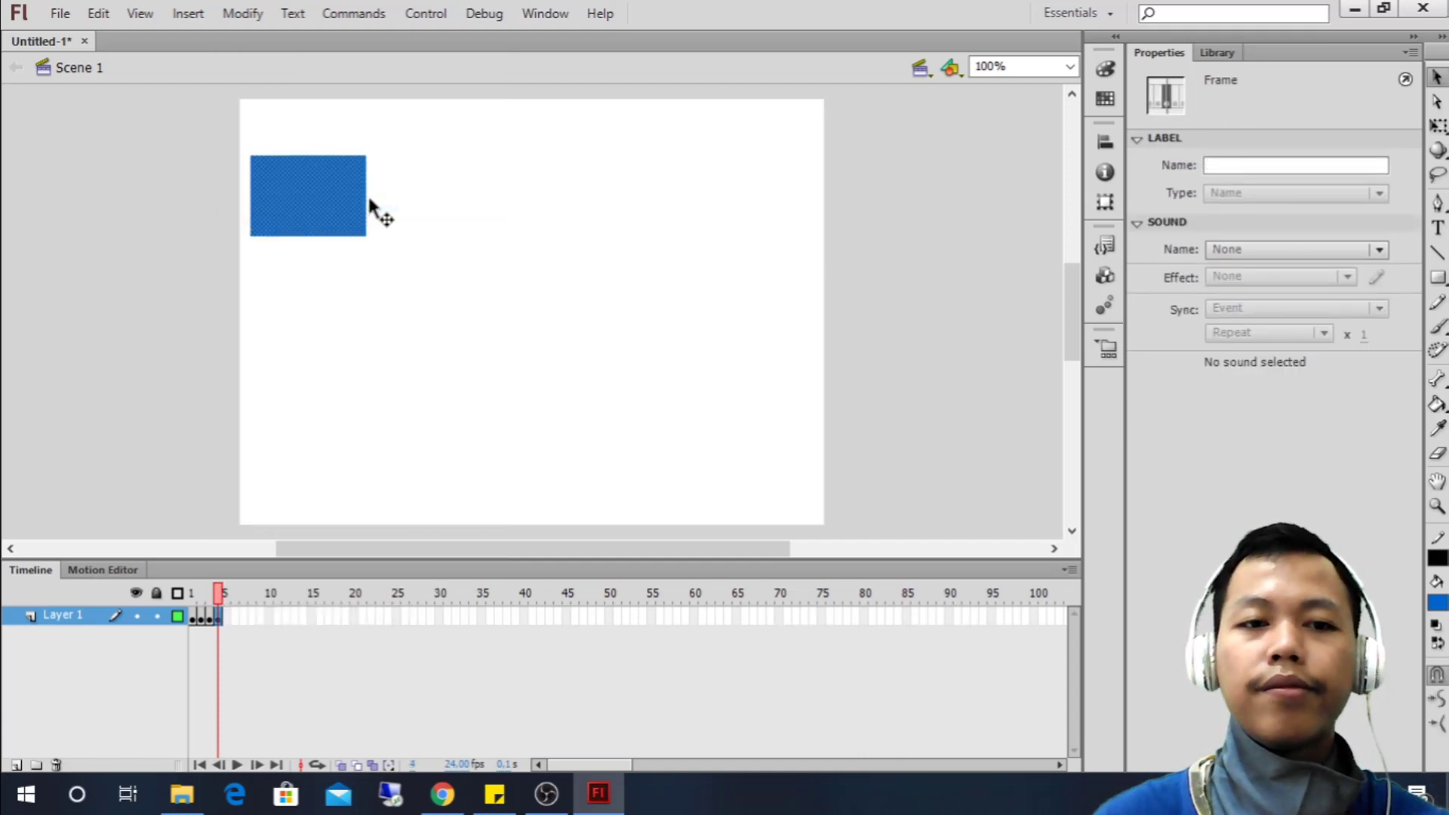
Insert a keyframe at frame 5 of Layer 1 and nudge its rectangle a little further straight down
{"action": "right_click", "coordinate": [224, 615]}
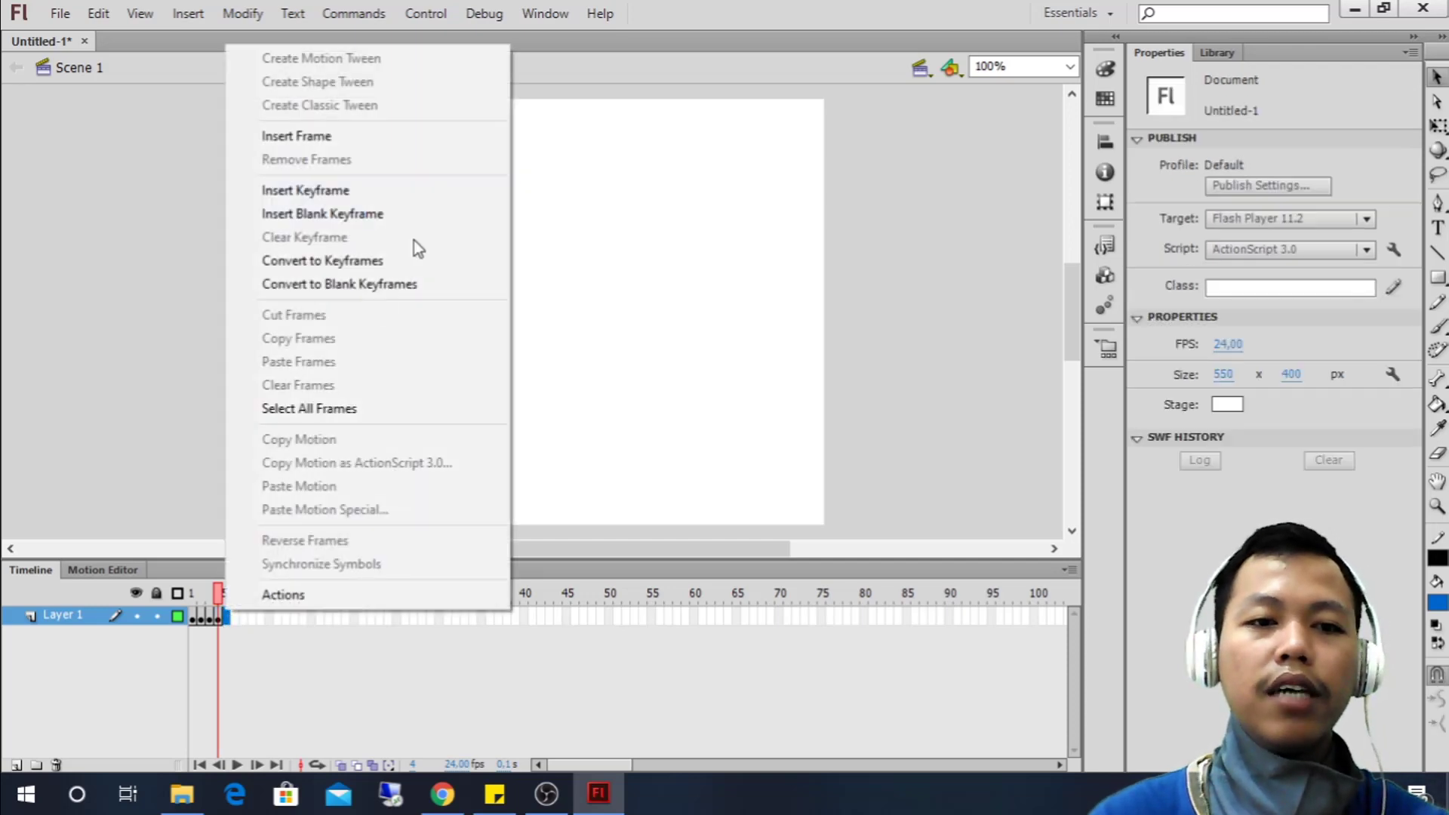
{"action": "left_click", "coordinate": [368, 193]}
{"action": "key", "text": "Down"}
{"action": "key", "text": "Down"}
{"action": "key", "text": "Down"}
{"action": "key", "text": "Down"}
{"action": "key", "text": "Down"}
{"action": "key", "text": "Down"}
{"action": "key", "text": "Down"}
{"action": "key", "text": "Down"}
{"action": "key", "text": "Down"}
{"action": "key", "text": "Down"}
{"action": "key", "text": "Down"}
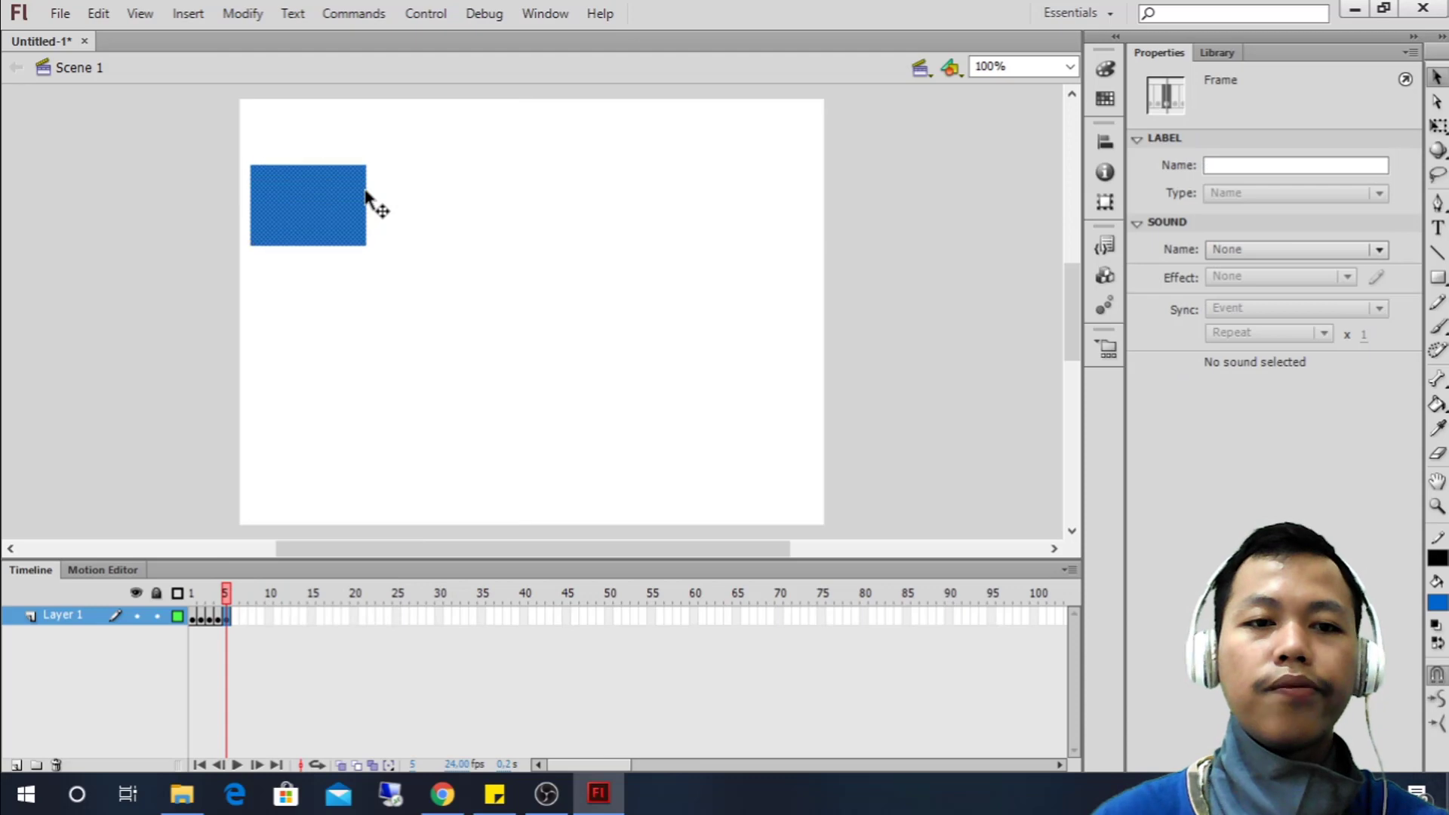
{"action": "key", "text": "Down"}
{"action": "key", "text": "Down"}
{"action": "key", "text": "Down"}
{"action": "key", "text": "Down"}
{"action": "key", "text": "Down"}
{"action": "key", "text": "Down"}
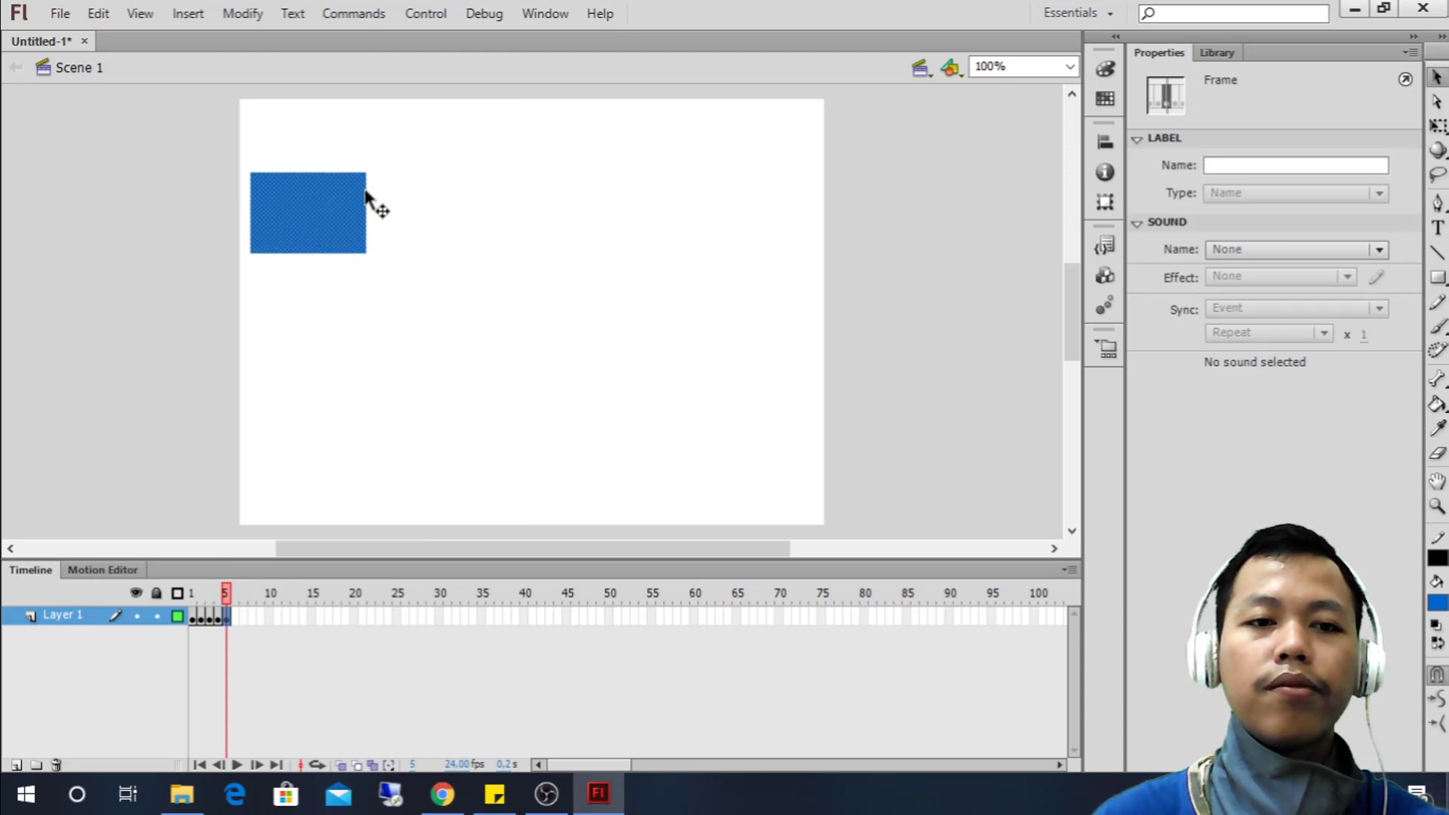
Insert a keyframe at frame 6 of Layer 1 and nudge its rectangle a little further straight down
{"action": "right_click", "coordinate": [230, 616]}
{"action": "left_click", "coordinate": [285, 192]}
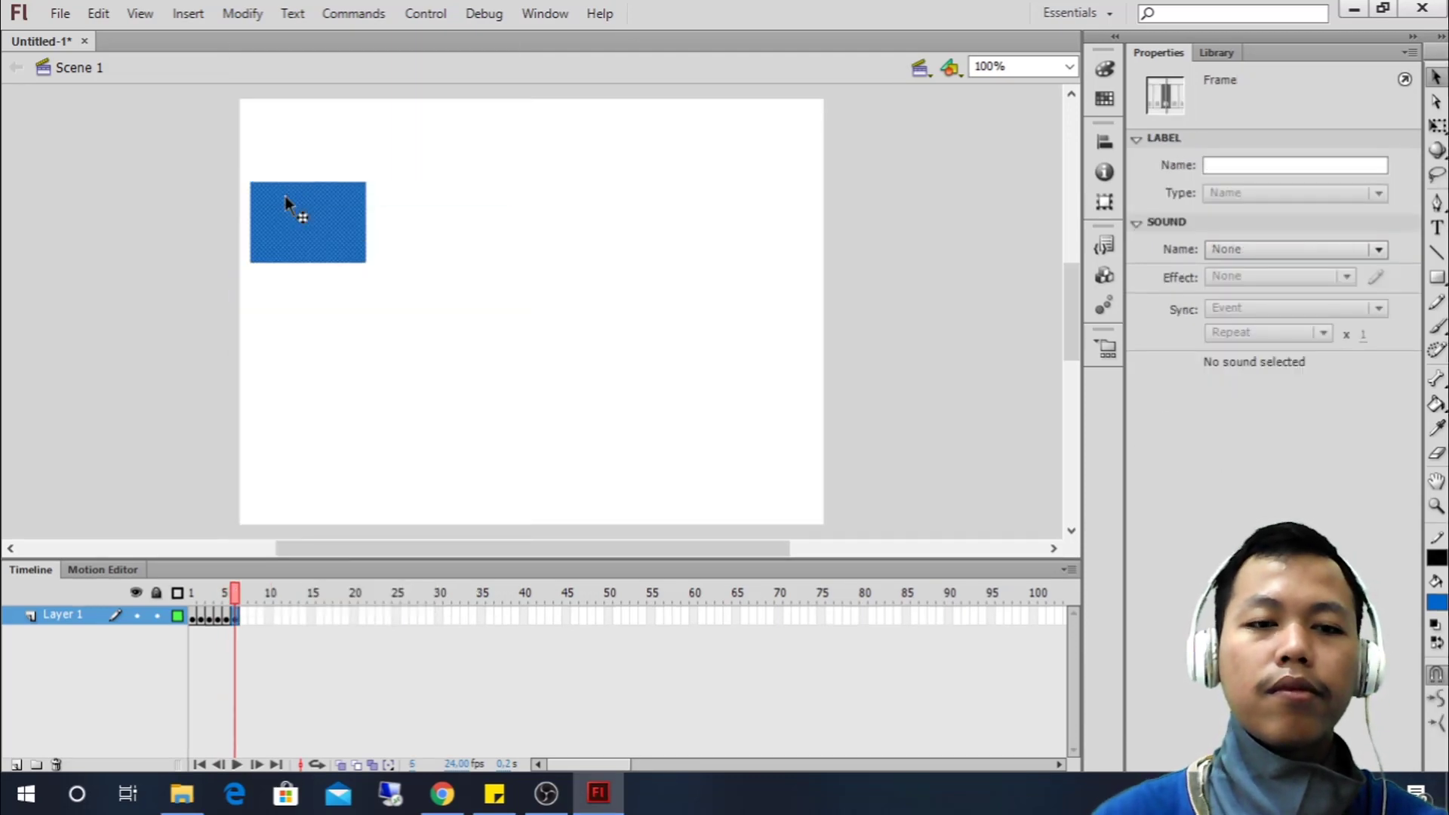
{"action": "key", "text": "Down"}
{"action": "key", "text": "Down"}
{"action": "key", "text": "Down"}
{"action": "key", "text": "Down"}
{"action": "key", "text": "Down"}
{"action": "key", "text": "Down"}
{"action": "key", "text": "Down"}
{"action": "key", "text": "Down"}
{"action": "key", "text": "Down"}
{"action": "key", "text": "Down"}
{"action": "key", "text": "Down"}
{"action": "key", "text": "Down"}
{"action": "key", "text": "Down"}
{"action": "key", "text": "Down"}
{"action": "key", "text": "Down"}
{"action": "key", "text": "Down"}
Insert a keyframe at frame 7 of Layer 1 and nudge its rectangle a little further straight down
{"action": "right_click", "coordinate": [243, 615]}
{"action": "left_click", "coordinate": [396, 190]}
{"action": "key", "text": "Down"}
{"action": "key", "text": "Down"}
{"action": "key", "text": "Down"}
{"action": "key", "text": "Down"}
{"action": "key", "text": "Down"}
{"action": "key", "text": "Down"}
{"action": "key", "text": "Down"}
{"action": "key", "text": "Down"}
{"action": "key", "text": "Down"}
{"action": "key", "text": "Down"}
{"action": "key", "text": "Down"}
{"action": "key", "text": "Down"}
{"action": "key", "text": "Down"}
{"action": "key", "text": "Down"}
{"action": "key", "text": "Down"}
{"action": "key", "text": "Down"}
{"action": "key", "text": "Down"}
{"action": "key", "text": "Down"}
{"action": "key", "text": "Down"}
{"action": "key", "text": "Down"}
Insert a keyframe at frame 8 of Layer 1 and nudge its rectangle a little further straight down
{"action": "right_click", "coordinate": [251, 616]}
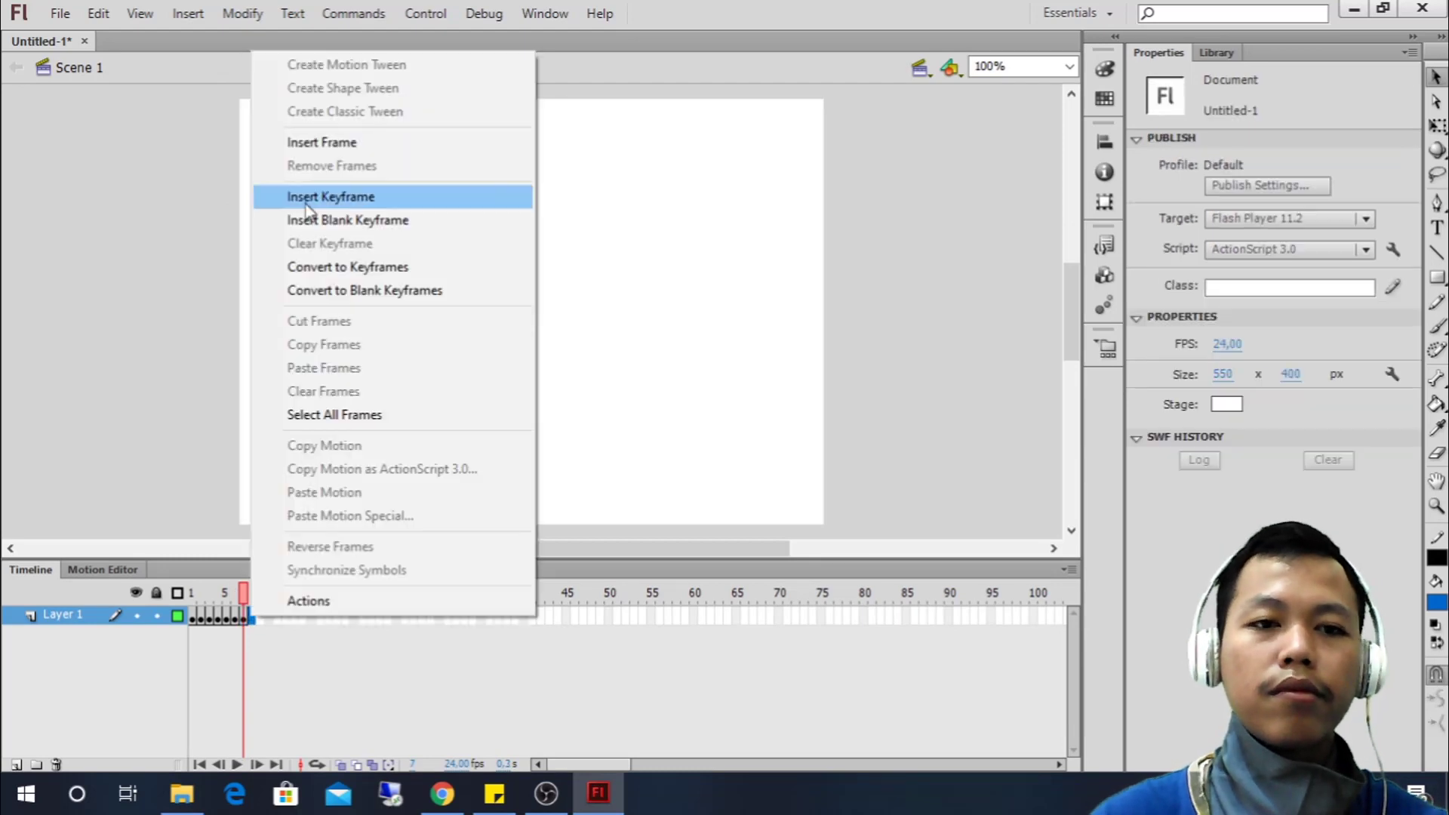
{"action": "left_click", "coordinate": [332, 194]}
{"action": "key", "text": "Down"}
{"action": "key", "text": "Down"}
{"action": "key", "text": "Down"}
{"action": "key", "text": "Down"}
{"action": "key", "text": "Down"}
{"action": "key", "text": "Down"}
{"action": "key", "text": "Down"}
{"action": "key", "text": "Down"}
{"action": "key", "text": "Down"}
{"action": "key", "text": "Down"}
{"action": "key", "text": "Down"}
{"action": "key", "text": "Down"}
{"action": "key", "text": "Down"}
{"action": "key", "text": "Down"}
{"action": "key", "text": "Down"}
{"action": "key", "text": "Down"}
{"action": "key", "text": "Down"}
{"action": "key", "text": "Down"}
{"action": "key", "text": "Down"}
{"action": "key", "text": "Down"}
Insert a keyframe at frame 9 of Layer 1 and nudge its rectangle a little further straight down
{"action": "right_click", "coordinate": [260, 616]}
{"action": "left_click", "coordinate": [352, 197]}
{"action": "key", "text": "Down"}
{"action": "key", "text": "Down"}
{"action": "key", "text": "Down"}
{"action": "key", "text": "Down"}
{"action": "key", "text": "Down"}
{"action": "key", "text": "Down"}
{"action": "key", "text": "Down"}
{"action": "key", "text": "Down"}
{"action": "key", "text": "Down"}
{"action": "key", "text": "Down"}
{"action": "key", "text": "Down"}
{"action": "key", "text": "Down"}
{"action": "key", "text": "Down"}
{"action": "key", "text": "Down"}
{"action": "key", "text": "Down"}
{"action": "key", "text": "Down"}
{"action": "key", "text": "Down"}
{"action": "key", "text": "Down"}
{"action": "key", "text": "Down"}
{"action": "key", "text": "Down"}
{"action": "key", "text": "Down"}
{"action": "key", "text": "Down"}
{"action": "key", "text": "Down"}
Insert a keyframe at frame 10 of Layer 1 and nudge its rectangle a little further straight down
{"action": "right_click", "coordinate": [268, 616]}
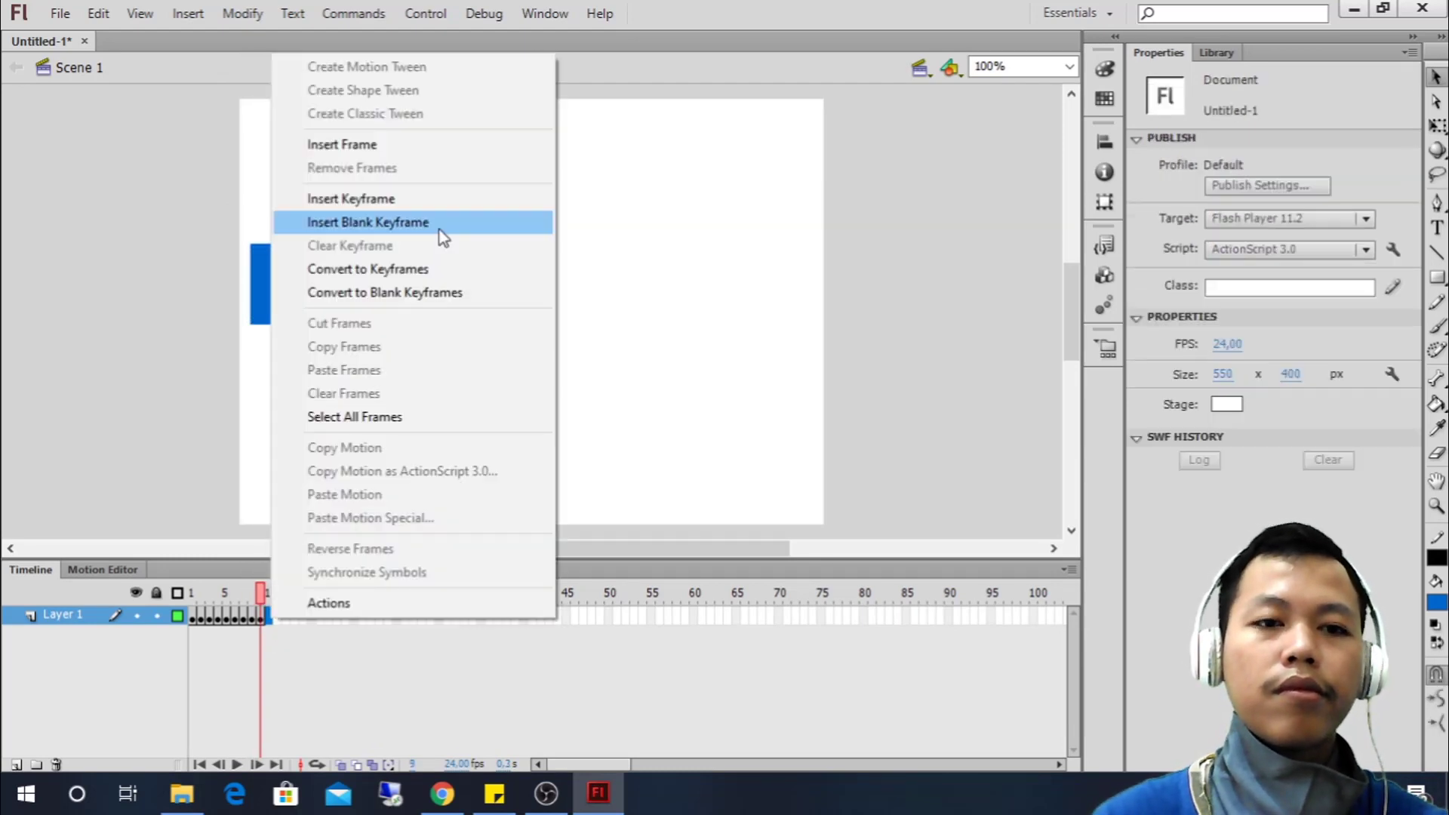
{"action": "left_click", "coordinate": [374, 196]}
{"action": "key", "text": "Down"}
{"action": "key", "text": "Down"}
{"action": "key", "text": "Down"}
{"action": "key", "text": "Down"}
{"action": "key", "text": "Down"}
{"action": "key", "text": "Down"}
{"action": "key", "text": "Down"}
{"action": "key", "text": "Down"}
{"action": "key", "text": "Down"}
{"action": "key", "text": "Down"}
Insert a keyframe at frame 11 of Layer 1 and nudge its rectangle a little further straight down
{"action": "right_click", "coordinate": [278, 618]}
{"action": "left_click", "coordinate": [350, 196]}
{"action": "key", "text": "Down"}
{"action": "key", "text": "Down"}
{"action": "key", "text": "Down"}
{"action": "key", "text": "Down"}
{"action": "key", "text": "Down"}
{"action": "key", "text": "Down"}
{"action": "key", "text": "Down"}
{"action": "key", "text": "Down"}
{"action": "key", "text": "Down"}
{"action": "key", "text": "Down"}
{"action": "key", "text": "Down"}
{"action": "key", "text": "Down"}
{"action": "key", "text": "Down"}
{"action": "key", "text": "Down"}
{"action": "key", "text": "Down"}
{"action": "key", "text": "Down"}
{"action": "key", "text": "Down"}
{"action": "key", "text": "Down"}
{"action": "key", "text": "Down"}
{"action": "key", "text": "Down"}
{"action": "key", "text": "Down"}
{"action": "key", "text": "Down"}
{"action": "key", "text": "Down"}
{"action": "key", "text": "Down"}
{"action": "key", "text": "Down"}
{"action": "key", "text": "Down"}
{"action": "key", "text": "Down"}
{"action": "key", "text": "Down"}
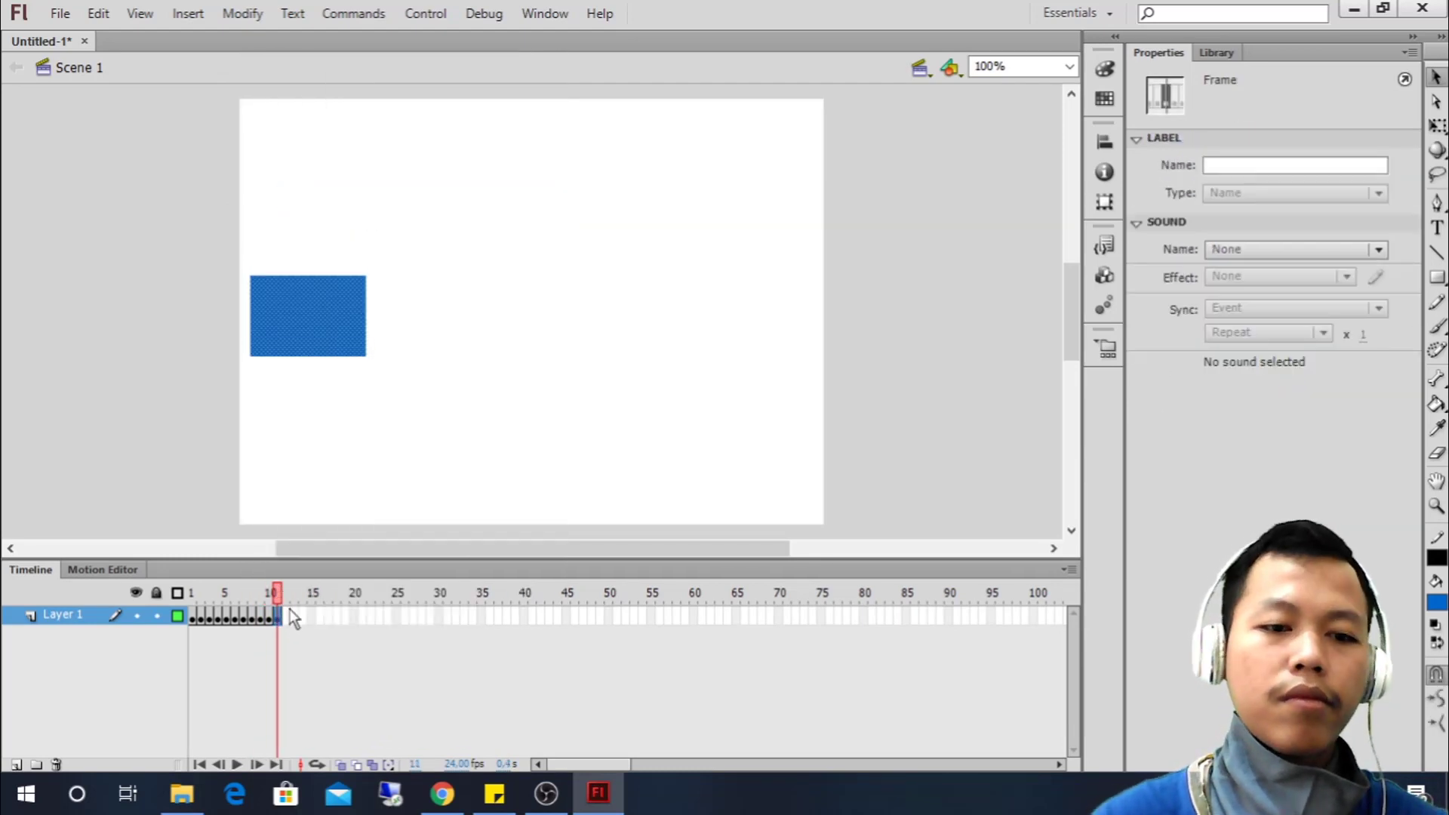
Insert a keyframe at frame 12 of Layer 1 and nudge its rectangle a little further straight down
{"action": "right_click", "coordinate": [285, 616]}
{"action": "left_click", "coordinate": [362, 193]}
{"action": "key", "text": "Down"}
{"action": "key", "text": "Down"}
{"action": "key", "text": "Down"}
{"action": "key", "text": "Down"}
{"action": "key", "text": "Down"}
{"action": "key", "text": "Down"}
{"action": "key", "text": "Down"}
{"action": "key", "text": "Down"}
{"action": "key", "text": "Down"}
{"action": "key", "text": "Down"}
{"action": "key", "text": "Down"}
{"action": "key", "text": "Down"}
{"action": "key", "text": "Down"}
{"action": "key", "text": "Down"}
{"action": "key", "text": "Down"}
{"action": "key", "text": "Down"}
{"action": "key", "text": "Down"}
{"action": "key", "text": "Down"}
{"action": "key", "text": "Down"}
{"action": "key", "text": "Down"}
Insert a keyframe at frame 13 of Layer 1 and nudge its rectangle a little further straight down
{"action": "right_click", "coordinate": [293, 616]}
{"action": "left_click", "coordinate": [352, 193]}
{"action": "key", "text": "Down"}
{"action": "key", "text": "Down"}
{"action": "key", "text": "Down"}
{"action": "key", "text": "Down"}
{"action": "key", "text": "Down"}
{"action": "key", "text": "Down"}
{"action": "key", "text": "Down"}
{"action": "key", "text": "Down"}
{"action": "key", "text": "Down"}
{"action": "key", "text": "Down"}
{"action": "key", "text": "Down"}
{"action": "key", "text": "Down"}
{"action": "key", "text": "Down"}
{"action": "key", "text": "Down"}
{"action": "key", "text": "Down"}
{"action": "key", "text": "Down"}
{"action": "key", "text": "Down"}
{"action": "key", "text": "Down"}
{"action": "key", "text": "Down"}
{"action": "key", "text": "Down"}
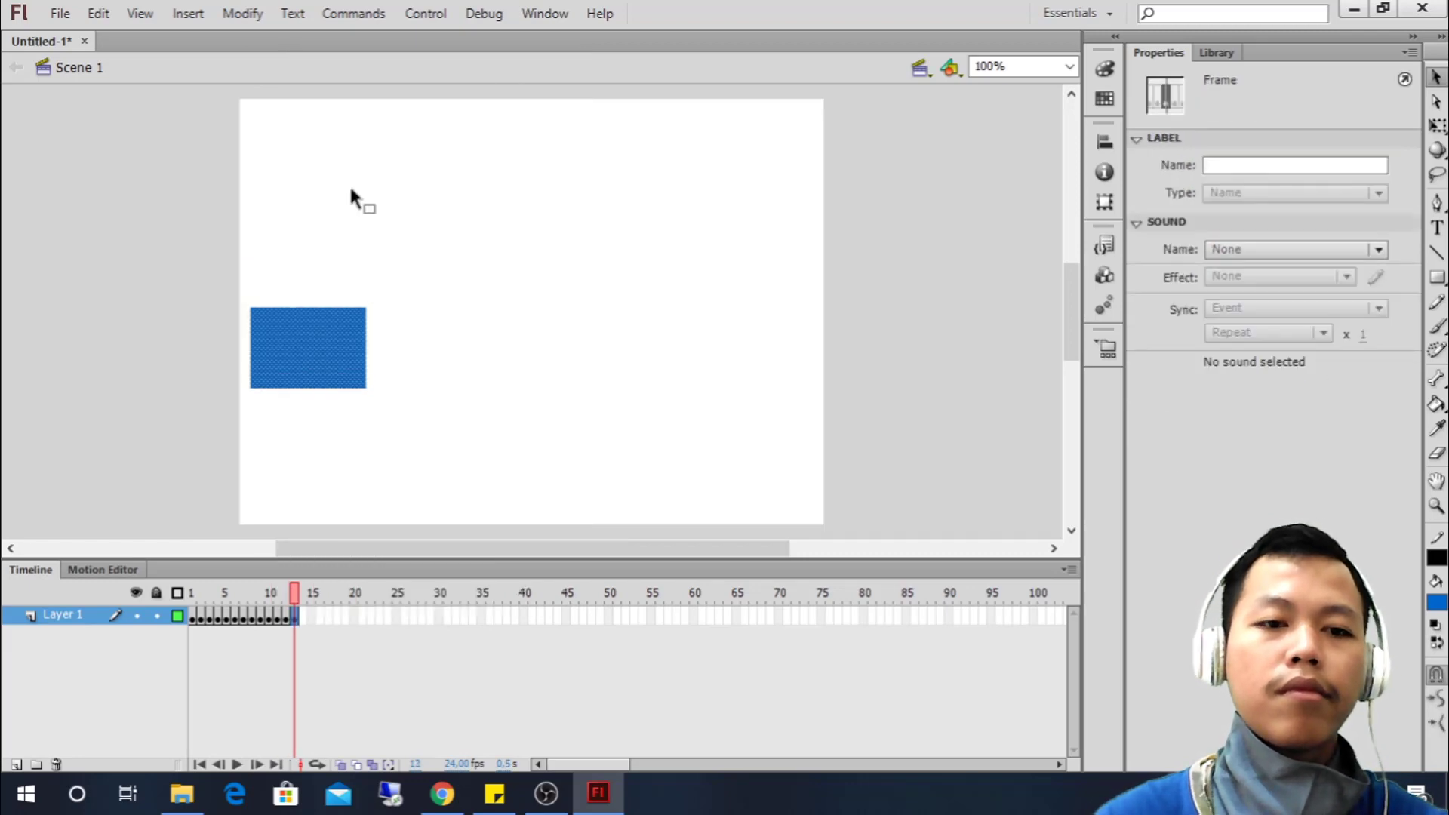
Insert a keyframe at frame 14 of Layer 1 and nudge its rectangle a little further straight down
{"action": "right_click", "coordinate": [302, 616]}
{"action": "left_click", "coordinate": [374, 187]}
{"action": "key", "text": "Down"}
{"action": "key", "text": "Down"}
{"action": "key", "text": "Down"}
{"action": "key", "text": "Down"}
{"action": "key", "text": "Down"}
{"action": "key", "text": "Down"}
{"action": "key", "text": "Down"}
{"action": "key", "text": "Down"}
{"action": "key", "text": "Down"}
{"action": "key", "text": "Down"}
{"action": "key", "text": "Down"}
{"action": "key", "text": "Down"}
{"action": "key", "text": "Down"}
{"action": "key", "text": "Down"}
{"action": "key", "text": "Down"}
{"action": "key", "text": "Down"}
{"action": "key", "text": "Down"}
{"action": "key", "text": "Down"}
{"action": "key", "text": "Down"}
{"action": "key", "text": "Down"}
Insert a keyframe at frame 15 of Layer 1 and nudge its rectangle a little further straight down
{"action": "right_click", "coordinate": [310, 615]}
{"action": "left_click", "coordinate": [389, 187]}
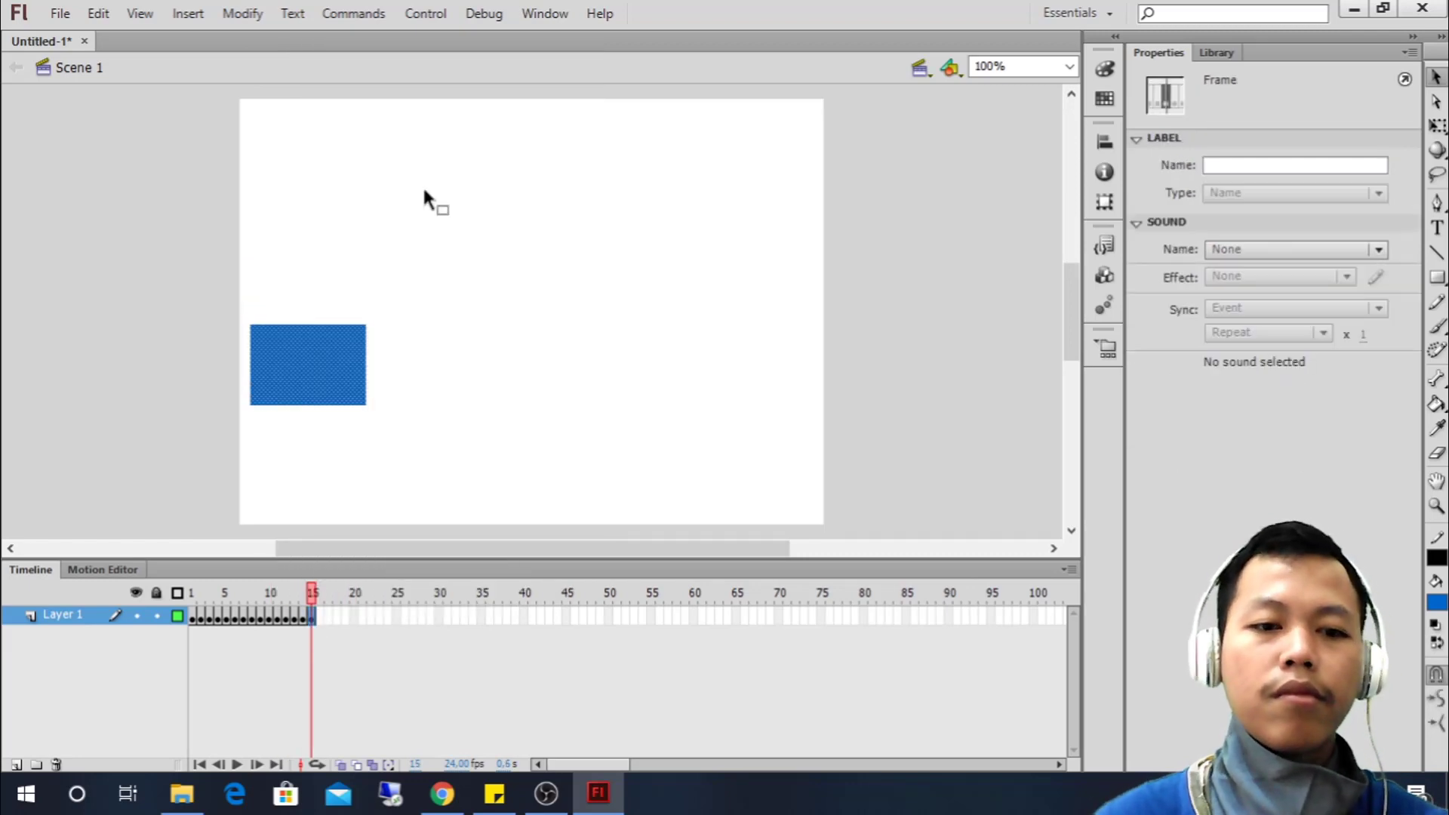
{"action": "key", "text": "Down"}
{"action": "key", "text": "Down"}
{"action": "key", "text": "Down"}
{"action": "key", "text": "Down"}
{"action": "key", "text": "Down"}
{"action": "key", "text": "Down"}
{"action": "key", "text": "Down"}
{"action": "key", "text": "Down"}
{"action": "key", "text": "Down"}
{"action": "key", "text": "Down"}
{"action": "key", "text": "Down"}
{"action": "key", "text": "Down"}
{"action": "key", "text": "Down"}
{"action": "key", "text": "Down"}
{"action": "key", "text": "Down"}
{"action": "key", "text": "Down"}
{"action": "key", "text": "Down"}
{"action": "key", "text": "Down"}
{"action": "key", "text": "Down"}
{"action": "key", "text": "Down"}
Insert a keyframe at frame 16 of Layer 1 and nudge its rectangle a little further straight down
{"action": "right_click", "coordinate": [318, 616]}
{"action": "left_click", "coordinate": [393, 188]}
{"action": "key", "text": "Down"}
{"action": "key", "text": "Down"}
{"action": "key", "text": "Down"}
{"action": "key", "text": "Down"}
{"action": "key", "text": "Down"}
{"action": "key", "text": "Down"}
{"action": "key", "text": "Down"}
{"action": "key", "text": "Down"}
{"action": "key", "text": "Down"}
{"action": "key", "text": "Down"}
{"action": "key", "text": "Down"}
{"action": "key", "text": "Down"}
{"action": "key", "text": "Down"}
{"action": "key", "text": "Down"}
{"action": "key", "text": "Down"}
{"action": "key", "text": "Down"}
{"action": "key", "text": "Down"}
{"action": "key", "text": "Down"}
{"action": "key", "text": "Down"}
{"action": "key", "text": "Down"}
Insert a keyframe at frame 17 of Layer 1 and nudge its rectangle a little further straight down
{"action": "right_click", "coordinate": [327, 615]}
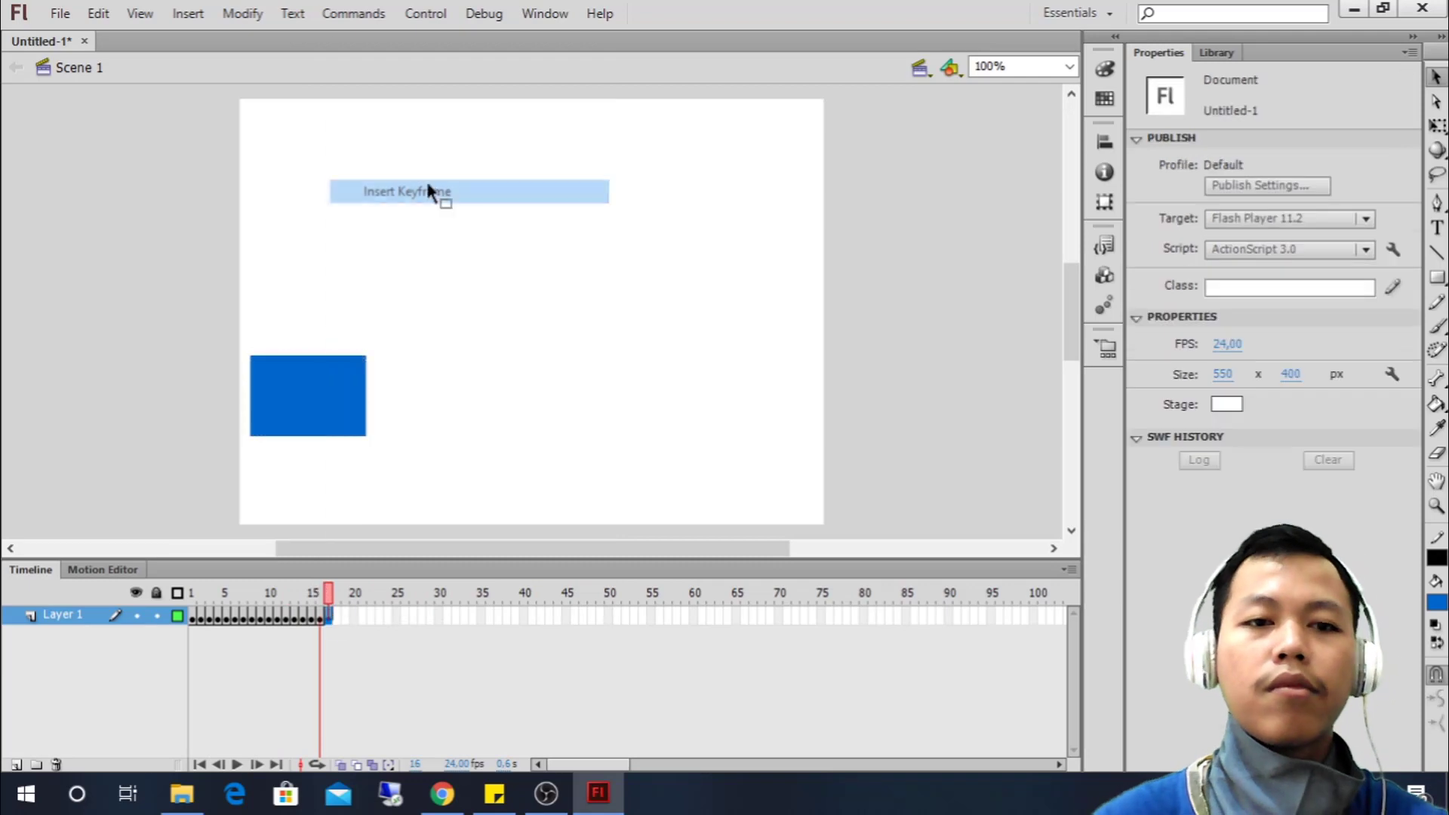
{"action": "left_click", "coordinate": [432, 189]}
{"action": "key", "text": "Down"}
{"action": "key", "text": "Down"}
{"action": "key", "text": "Down"}
{"action": "key", "text": "Down"}
{"action": "key", "text": "Down"}
{"action": "key", "text": "Down"}
{"action": "key", "text": "Down"}
{"action": "key", "text": "Down"}
{"action": "key", "text": "Down"}
{"action": "key", "text": "Down"}
{"action": "key", "text": "Down"}
{"action": "key", "text": "Down"}
{"action": "key", "text": "Down"}
{"action": "key", "text": "Down"}
{"action": "key", "text": "Down"}
{"action": "key", "text": "Down"}
{"action": "key", "text": "Down"}
{"action": "key", "text": "Down"}
{"action": "key", "text": "Down"}
{"action": "key", "text": "Down"}
Insert a keyframe at frame 18 of Layer 1 and nudge its rectangle a little further straight down
{"action": "right_click", "coordinate": [335, 616]}
{"action": "left_click", "coordinate": [487, 198]}
{"action": "key", "text": "Down"}
{"action": "key", "text": "Down"}
{"action": "key", "text": "Down"}
{"action": "key", "text": "Down"}
{"action": "key", "text": "Down"}
{"action": "key", "text": "Down"}
{"action": "key", "text": "Down"}
{"action": "key", "text": "Down"}
{"action": "key", "text": "Down"}
{"action": "key", "text": "Down"}
{"action": "key", "text": "Down"}
{"action": "key", "text": "Down"}
{"action": "key", "text": "Down"}
{"action": "key", "text": "Down"}
{"action": "key", "text": "Down"}
{"action": "key", "text": "Down"}
{"action": "key", "text": "Down"}
{"action": "key", "text": "Down"}
{"action": "key", "text": "Down"}
{"action": "key", "text": "Down"}
Insert a keyframe at frame 19 of Layer 1 and nudge its rectangle a little further straight down
{"action": "right_click", "coordinate": [343, 616]}
{"action": "left_click", "coordinate": [451, 190]}
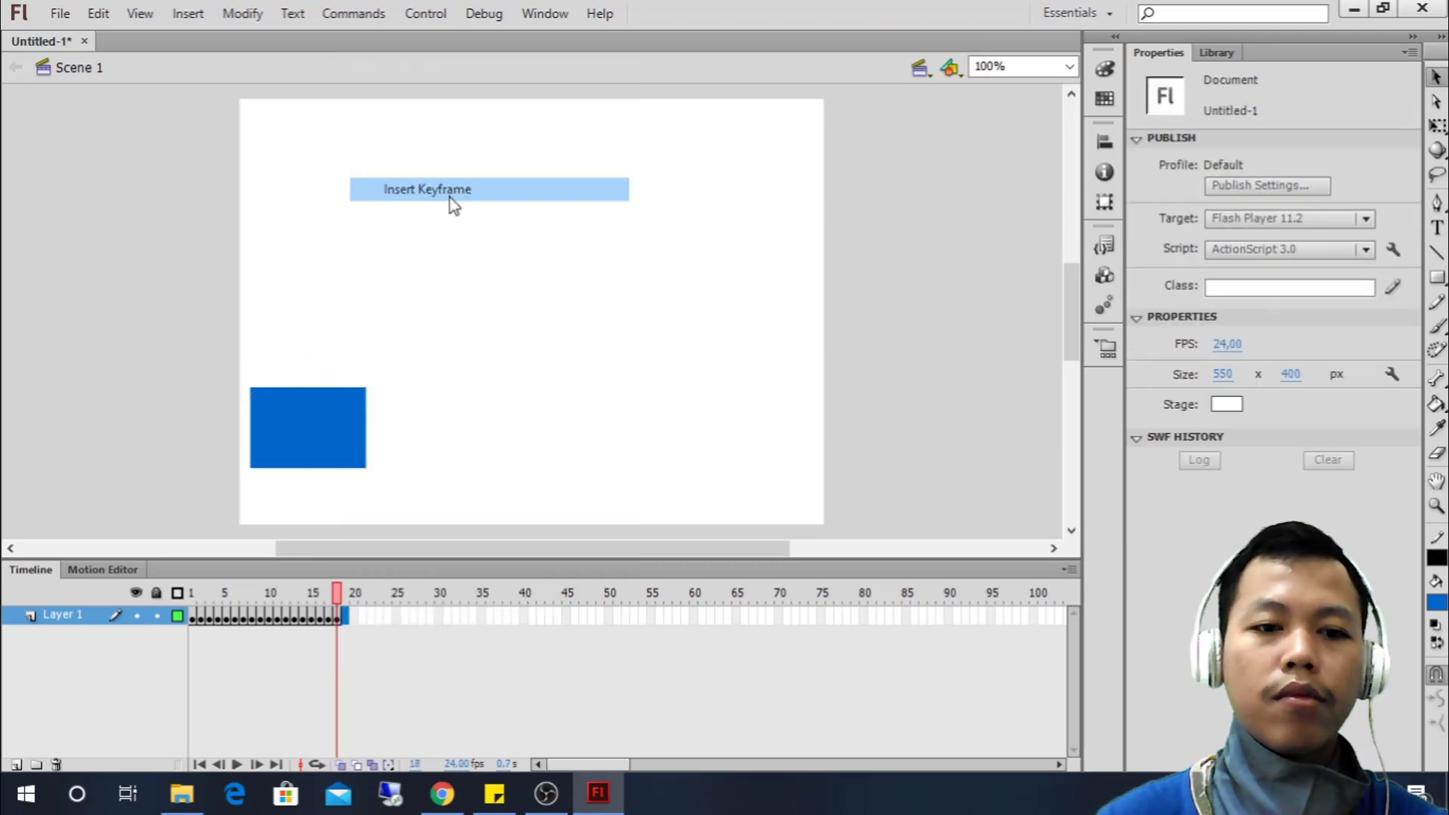
{"action": "key", "text": "Down"}
{"action": "key", "text": "Down"}
{"action": "key", "text": "Down"}
{"action": "key", "text": "Down"}
{"action": "key", "text": "Down"}
{"action": "key", "text": "Down"}
{"action": "key", "text": "Down"}
{"action": "key", "text": "Down"}
{"action": "key", "text": "Down"}
{"action": "key", "text": "Down"}
{"action": "key", "text": "Down"}
{"action": "key", "text": "Down"}
{"action": "key", "text": "Down"}
{"action": "key", "text": "Down"}
{"action": "key", "text": "Down"}
{"action": "key", "text": "Down"}
{"action": "key", "text": "Down"}
{"action": "key", "text": "Down"}
{"action": "key", "text": "Down"}
{"action": "key", "text": "Down"}
Insert a keyframe at frame 20 of Layer 1 and nudge its rectangle a little further straight down
{"action": "right_click", "coordinate": [352, 616]}
{"action": "left_click", "coordinate": [411, 187]}
{"action": "key", "text": "Down"}
{"action": "key", "text": "Down"}
{"action": "key", "text": "Down"}
{"action": "key", "text": "Down"}
{"action": "key", "text": "Down"}
{"action": "key", "text": "Down"}
{"action": "key", "text": "Down"}
{"action": "key", "text": "Down"}
{"action": "key", "text": "Down"}
{"action": "key", "text": "Down"}
{"action": "key", "text": "Down"}
{"action": "key", "text": "Down"}
{"action": "key", "text": "Down"}
{"action": "key", "text": "Down"}
{"action": "key", "text": "Down"}
{"action": "key", "text": "Down"}
{"action": "key", "text": "Down"}
Insert a keyframe at frame 21 of Layer 1 and nudge its rectangle straight down to just above the stage's lower edge
{"action": "right_click", "coordinate": [361, 616]}
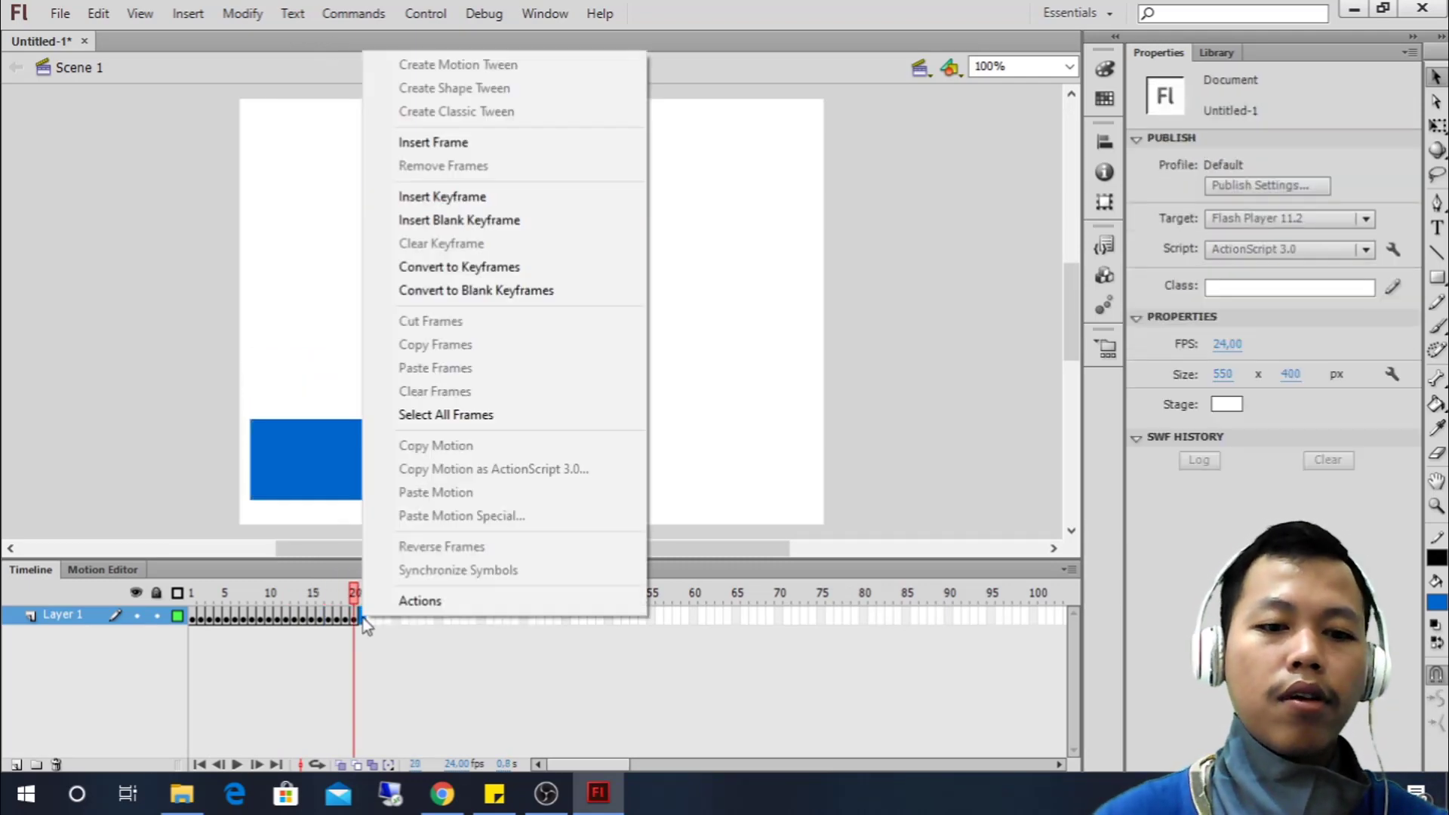
{"action": "left_click", "coordinate": [455, 203]}
{"action": "key", "text": "Down"}
{"action": "key", "text": "Down"}
{"action": "key", "text": "Down"}
{"action": "key", "text": "Down"}
{"action": "key", "text": "Down"}
{"action": "key", "text": "Down"}
{"action": "key", "text": "Down"}
{"action": "key", "text": "Down"}
{"action": "key", "text": "Down"}
{"action": "key", "text": "Down"}
{"action": "key", "text": "Down"}
{"action": "key", "text": "Down"}
{"action": "key", "text": "Down"}
{"action": "key", "text": "Down"}
{"action": "key", "text": "Down"}
{"action": "key", "text": "Down"}
{"action": "key", "text": "Down"}
{"action": "key", "text": "Down"}
{"action": "key", "text": "Down"}
{"action": "key", "text": "Down"}
{"action": "key", "text": "Down"}
{"action": "key", "text": "Down"}
{"action": "key", "text": "Down"}
{"action": "key", "text": "Down"}
{"action": "key", "text": "Down"}
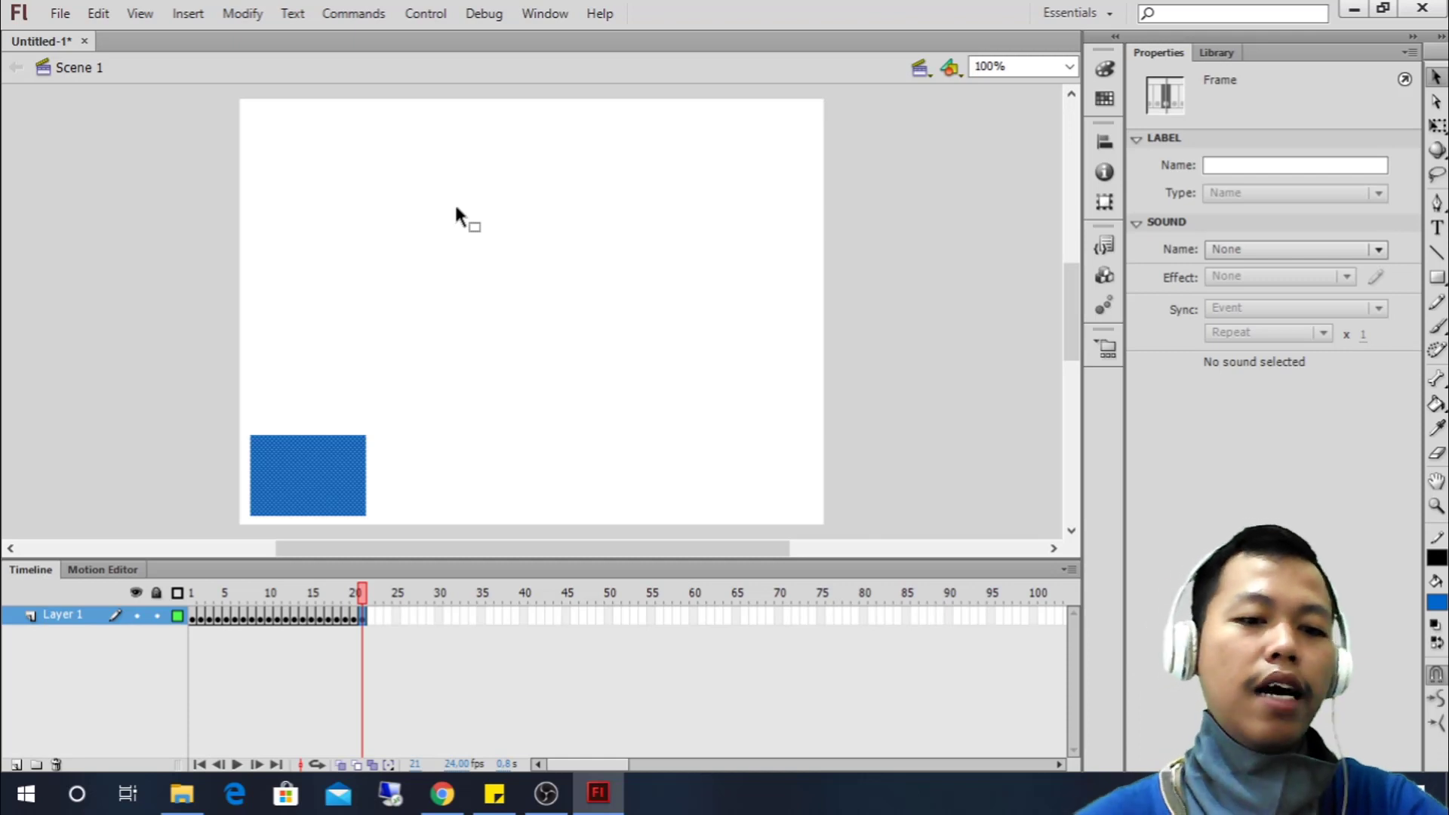
Check the rectangle's position in frames 1 through 4 and in the final keyframe of Layer 1
{"action": "left_click", "coordinate": [192, 592]}
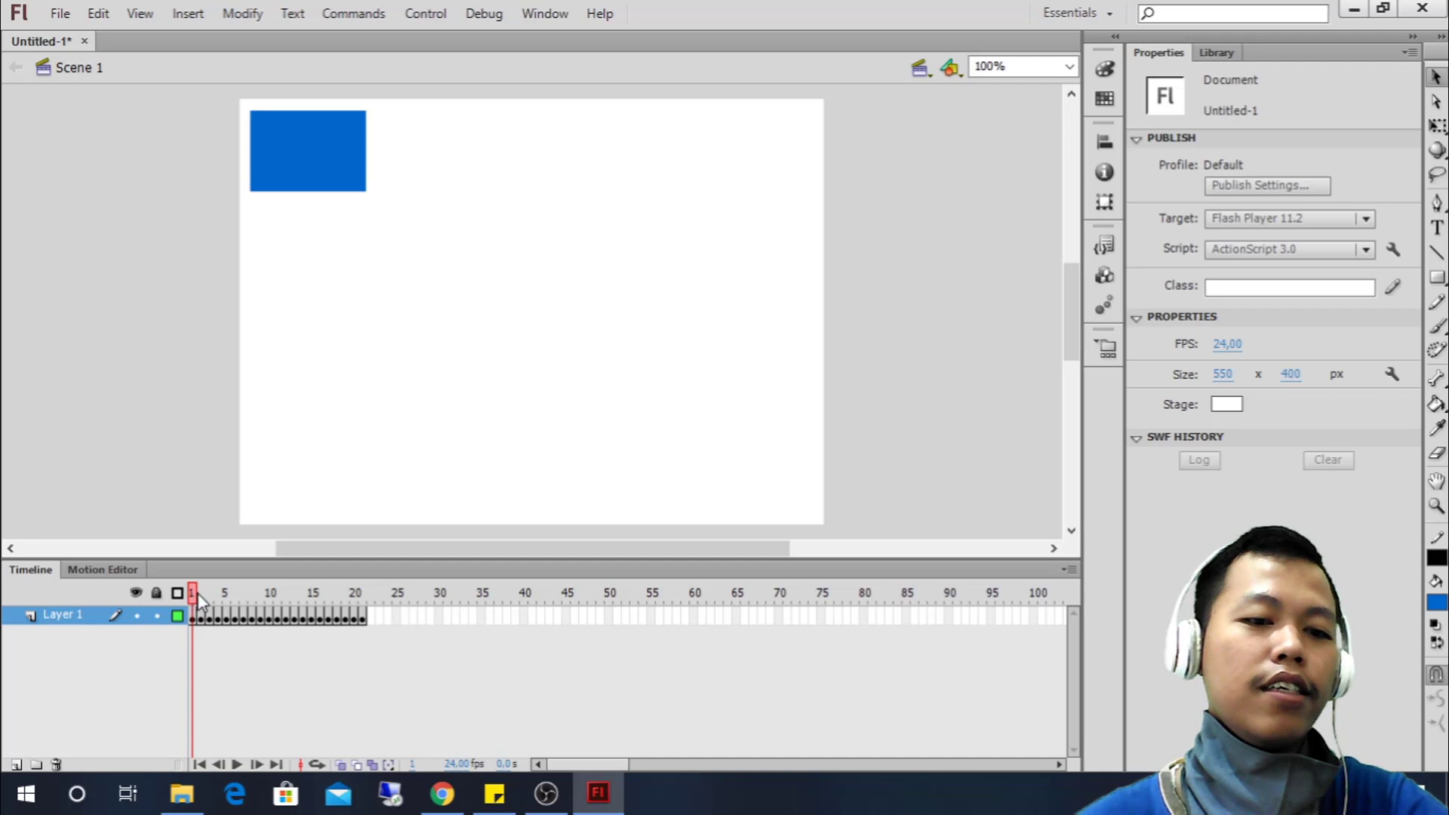
{"action": "left_click", "coordinate": [201, 617]}
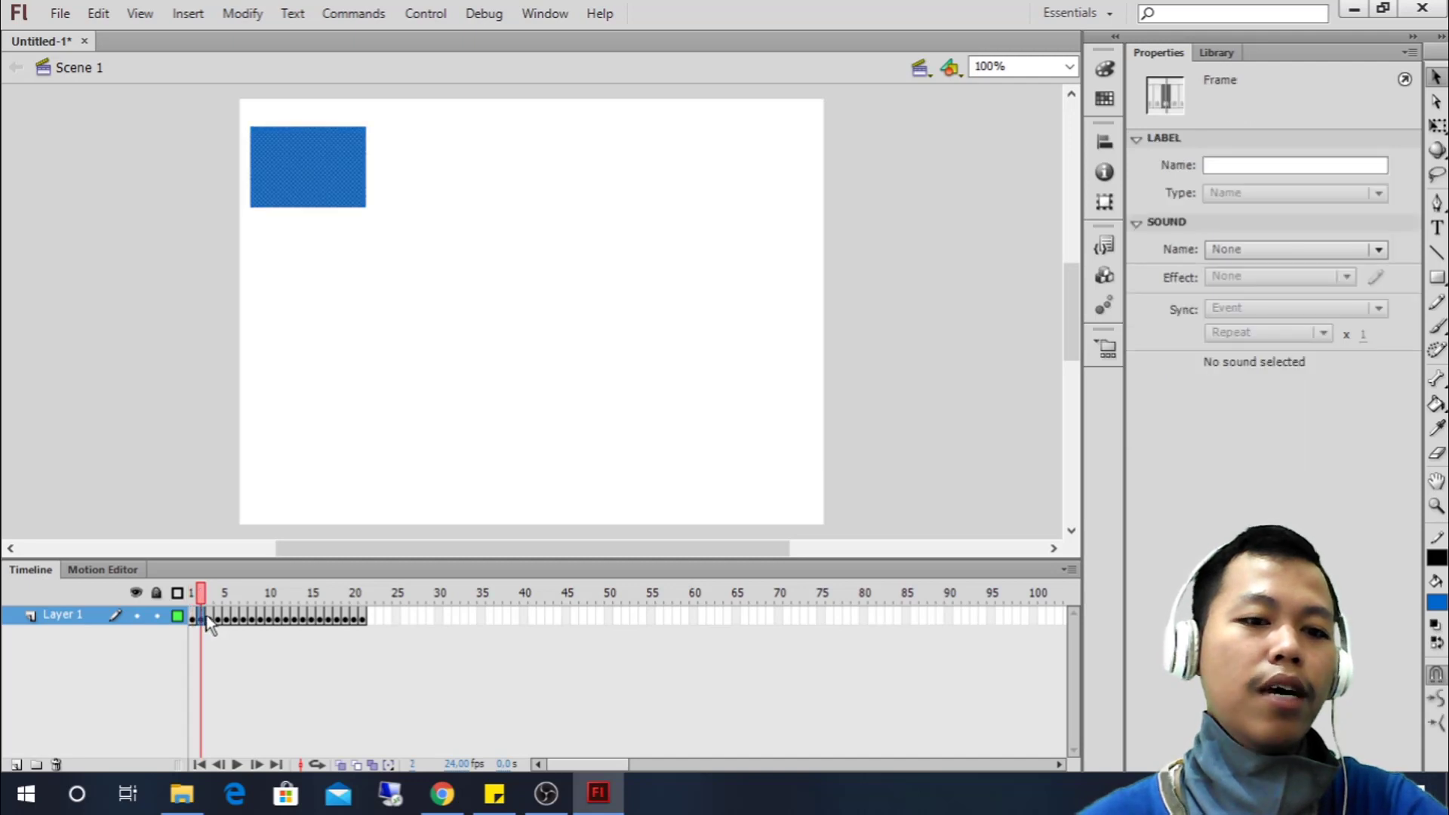
{"action": "left_click", "coordinate": [210, 614]}
{"action": "left_click", "coordinate": [216, 616]}
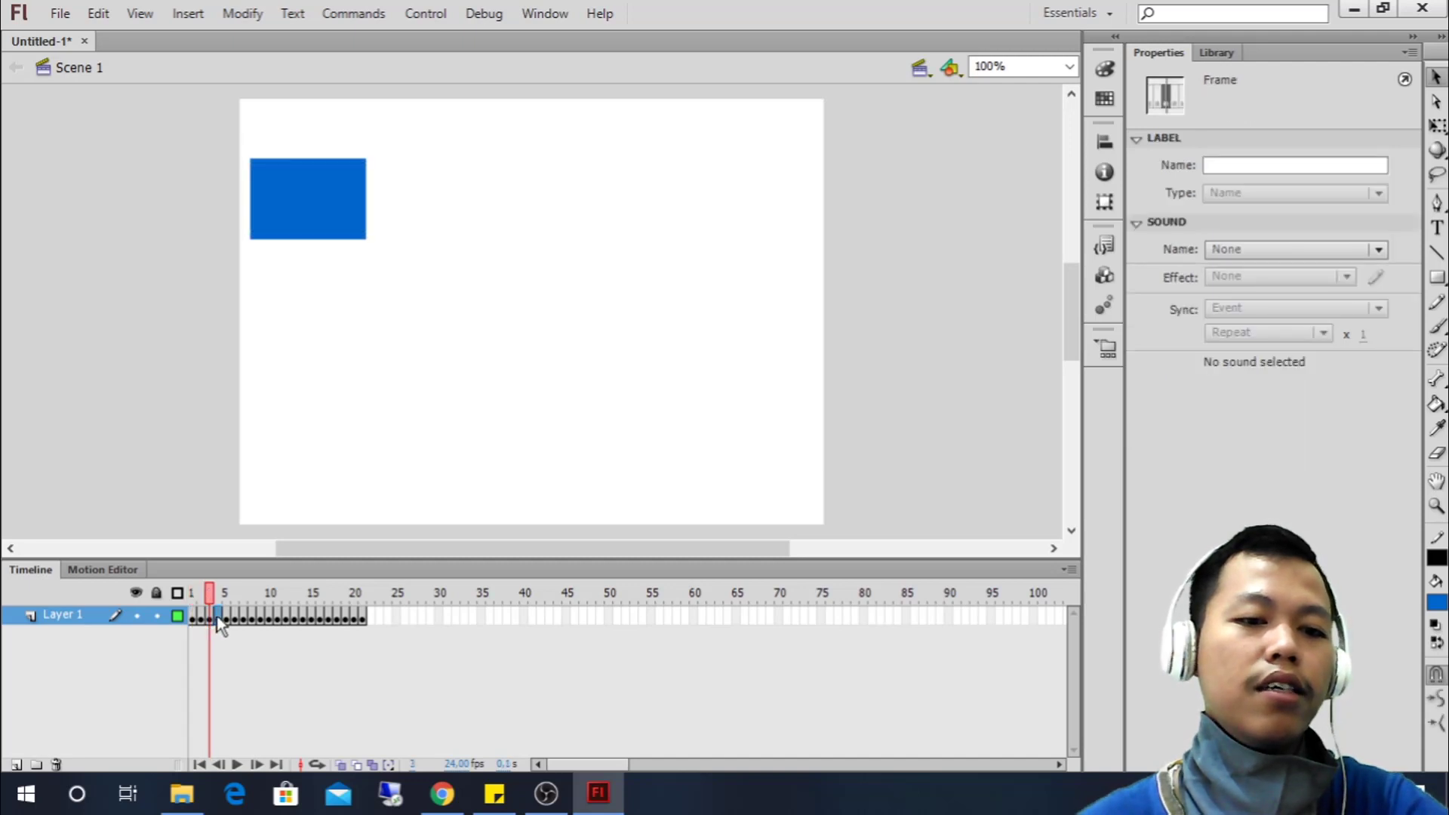
{"action": "left_click", "coordinate": [359, 622]}
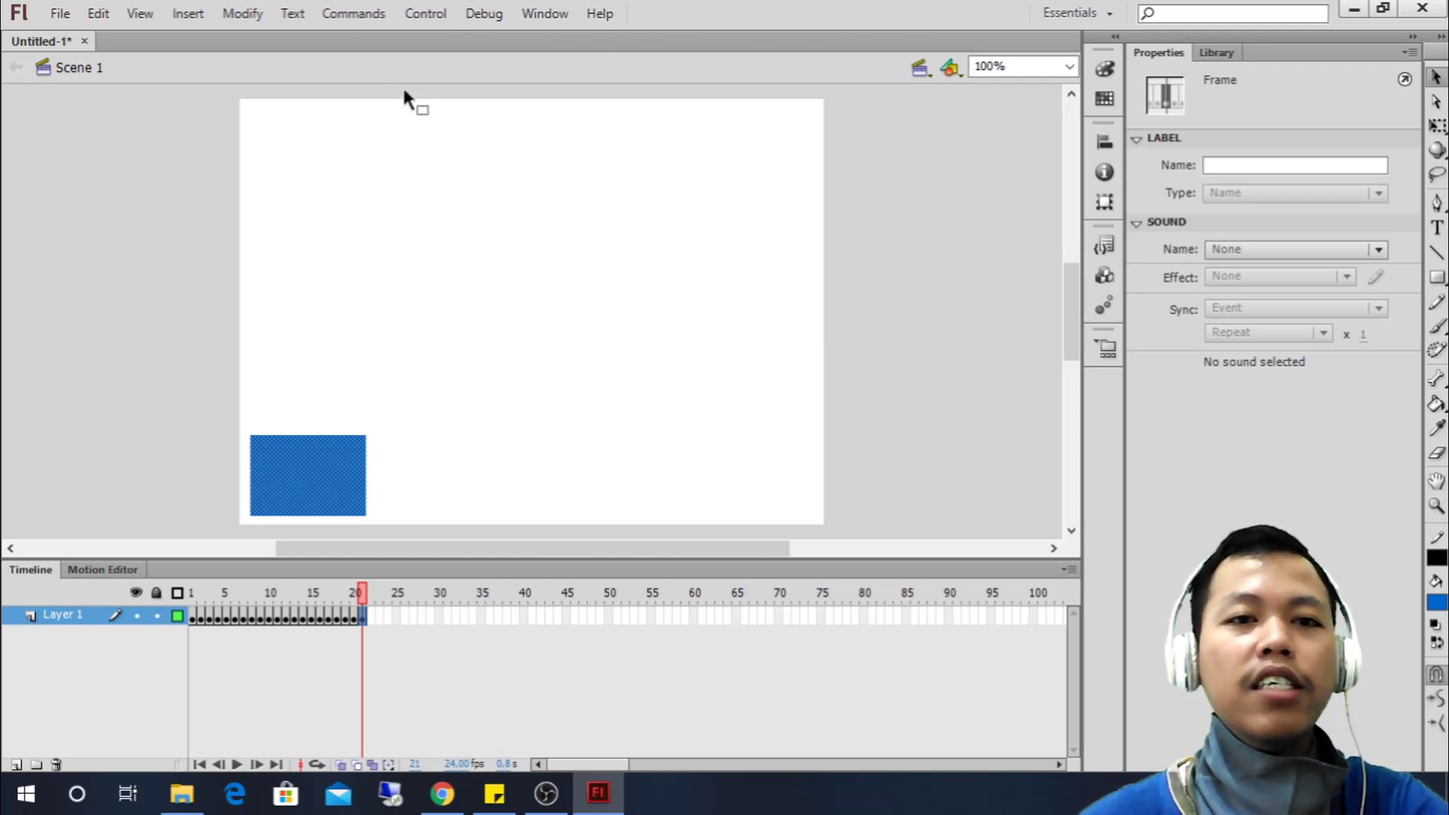
Test the scene twice to preview the rectangle's downward movement, closing the preview window each time
{"action": "left_click", "coordinate": [429, 16]}
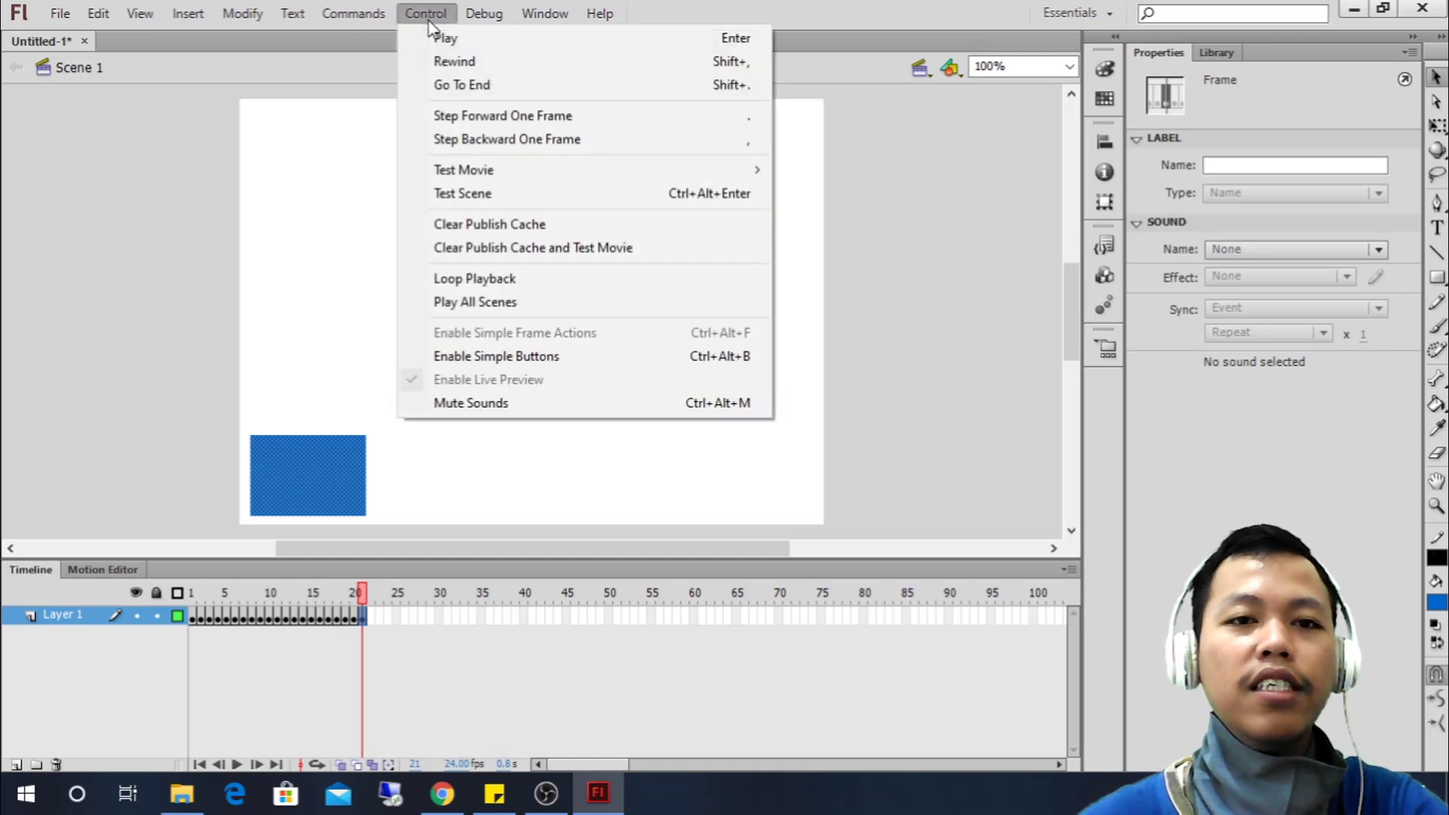
{"action": "left_click", "coordinate": [662, 198]}
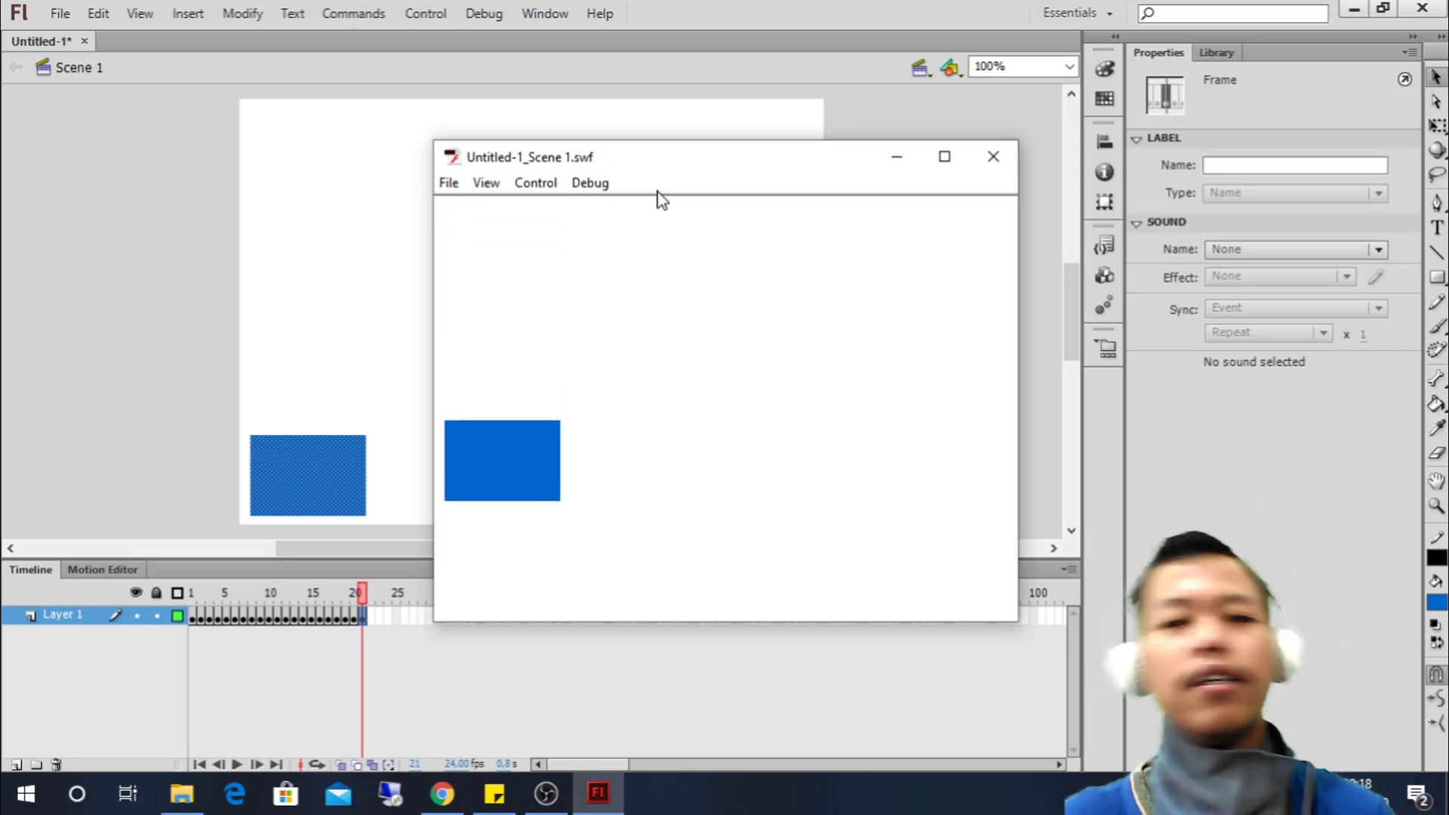
{"action": "left_click", "coordinate": [1000, 172]}
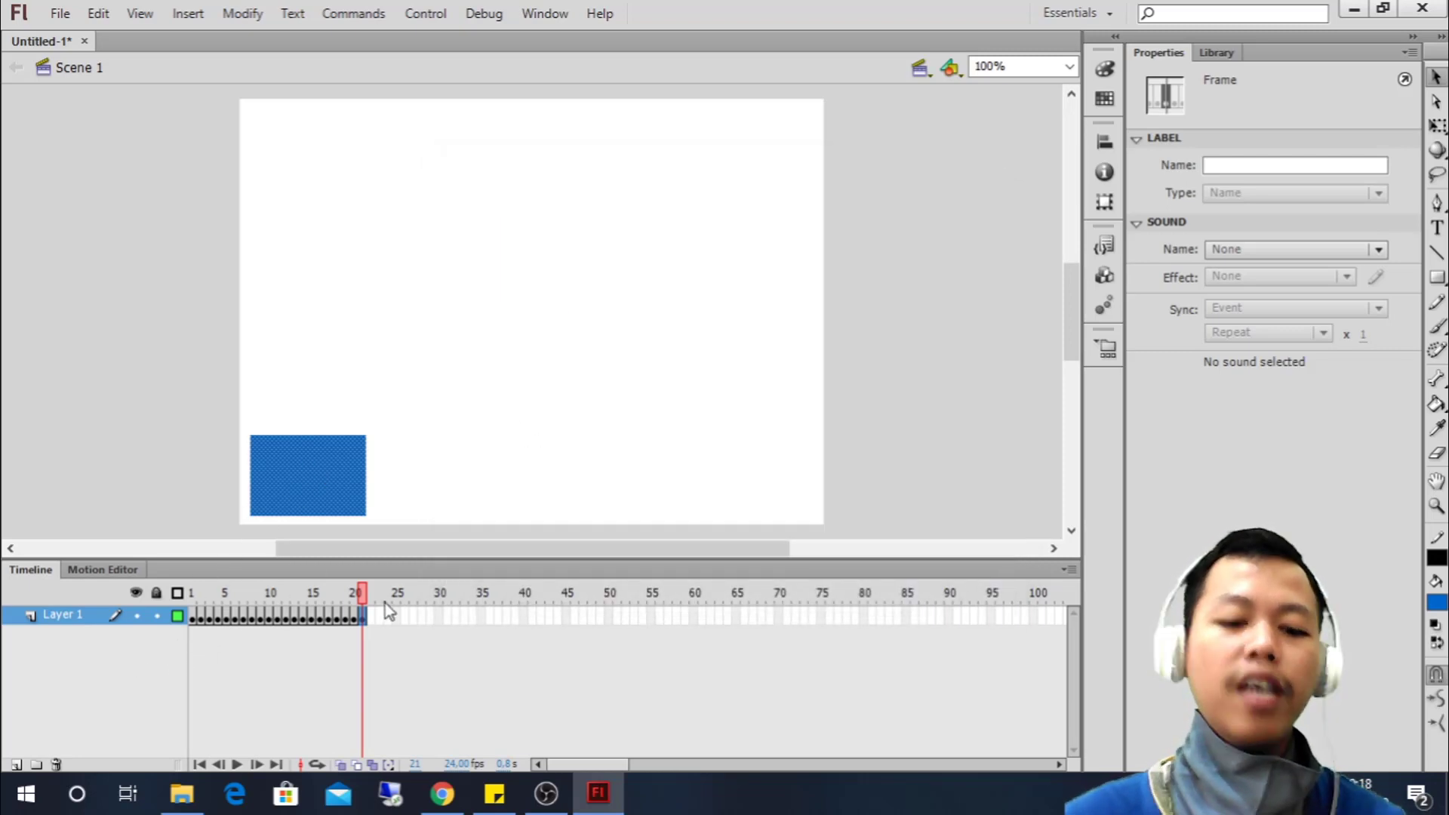
{"action": "key", "text": "ctrl+Return"}
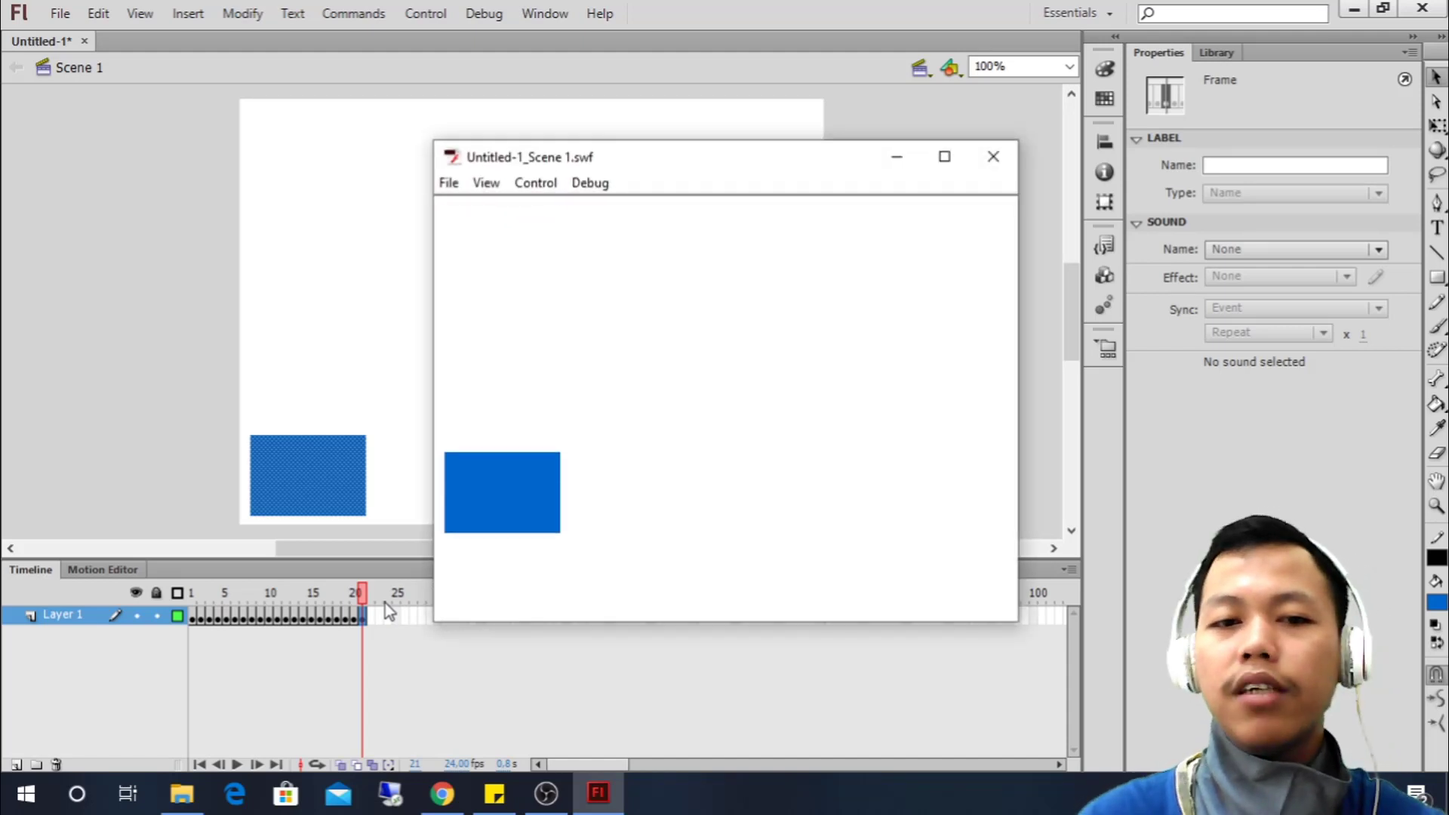
{"action": "left_click", "coordinate": [991, 159]}
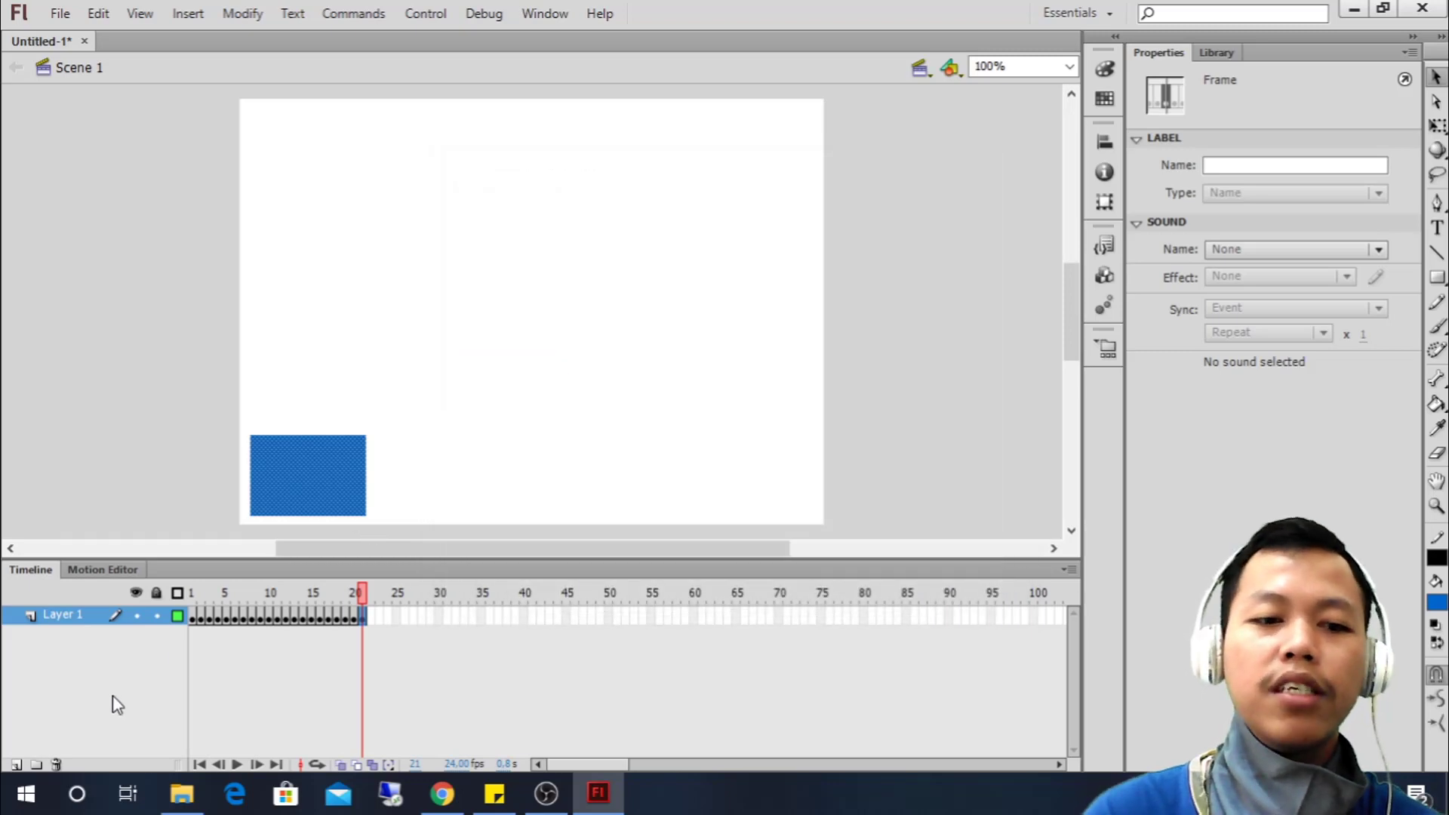
Compare the rectangle's position in frames 1 and 2 and review the whole run of keyframes on Layer 1
{"action": "left_click", "coordinate": [191, 615]}
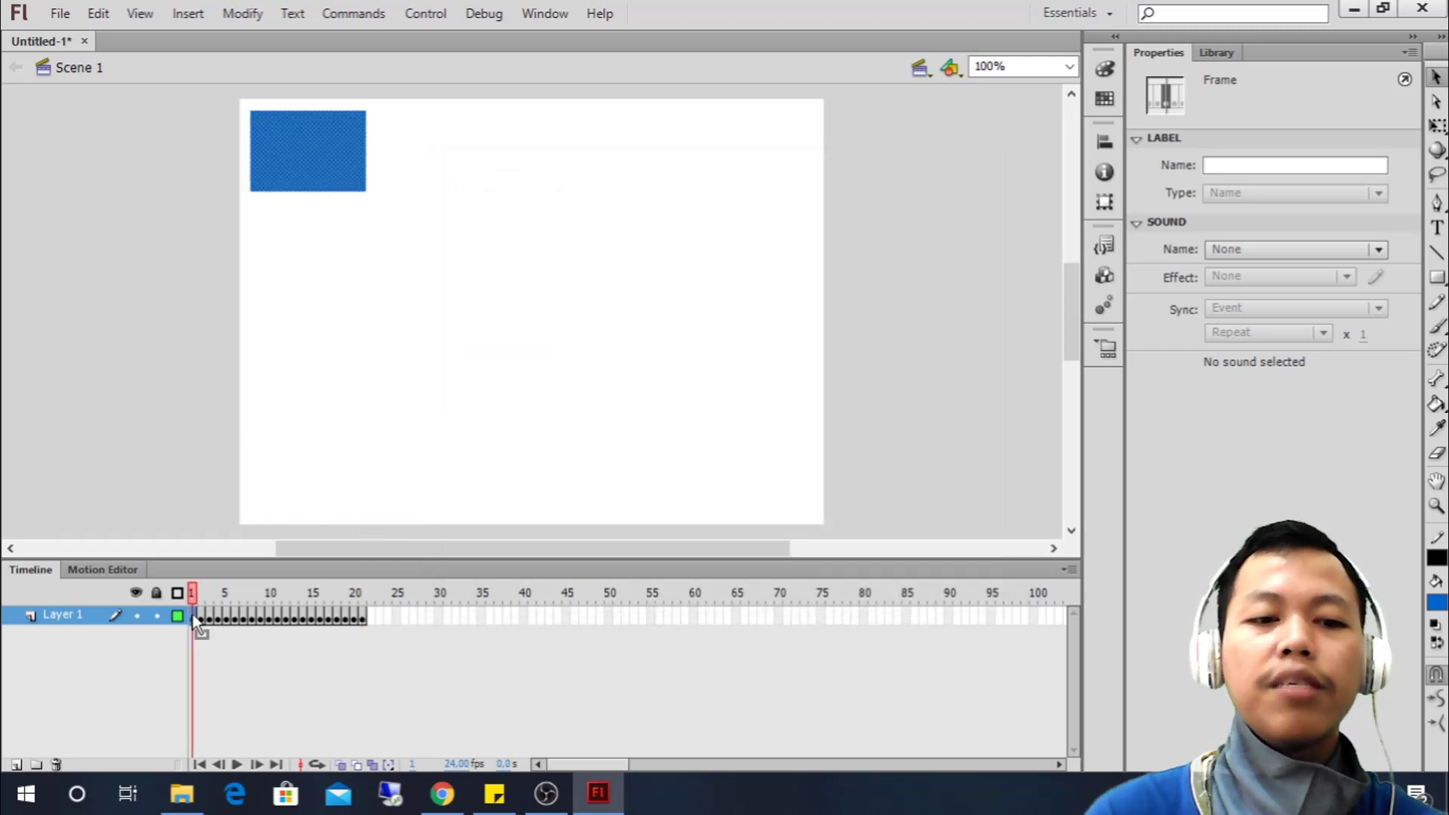
{"action": "left_click", "coordinate": [198, 617]}
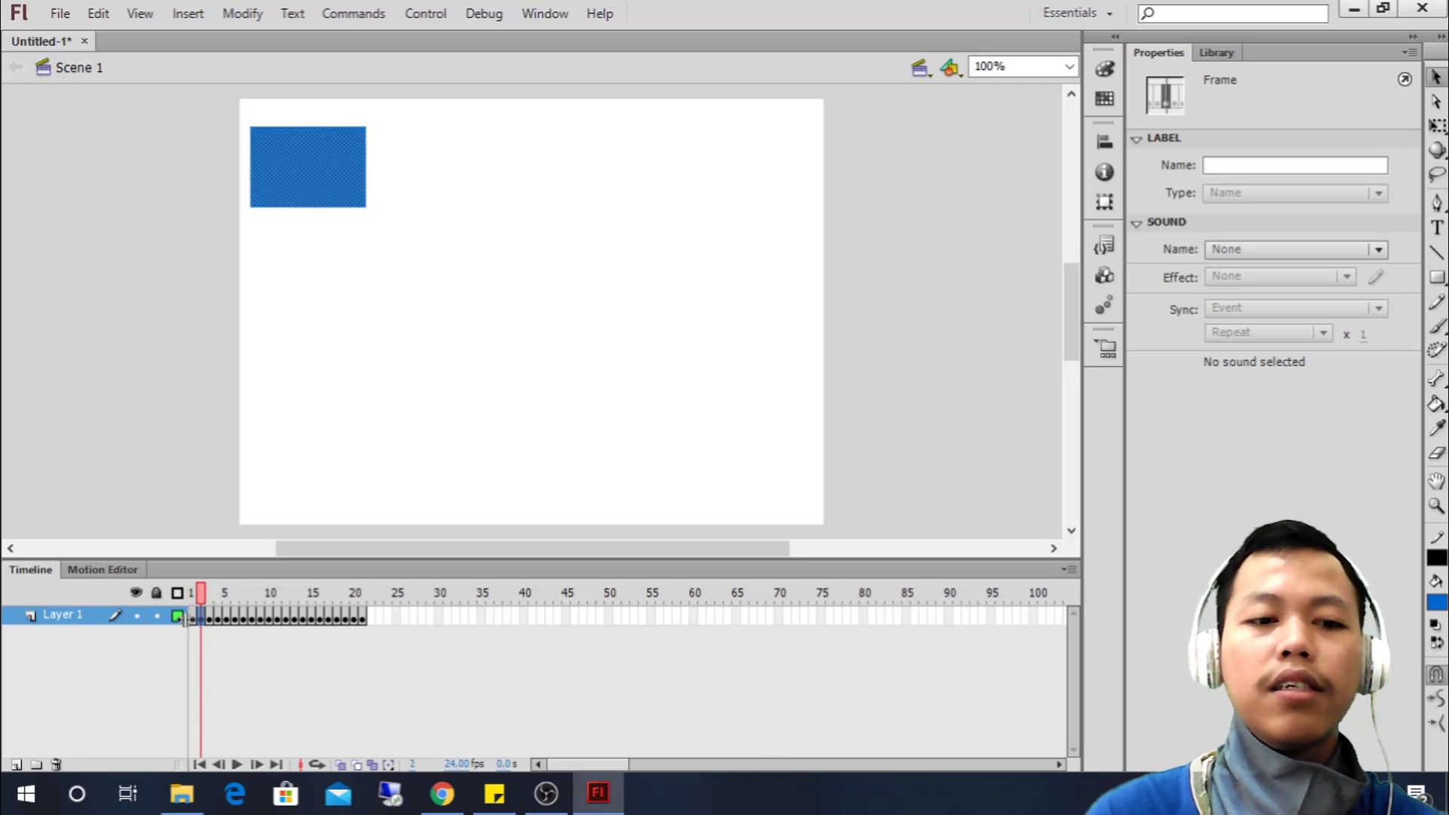
{"action": "left_click", "coordinate": [193, 618]}
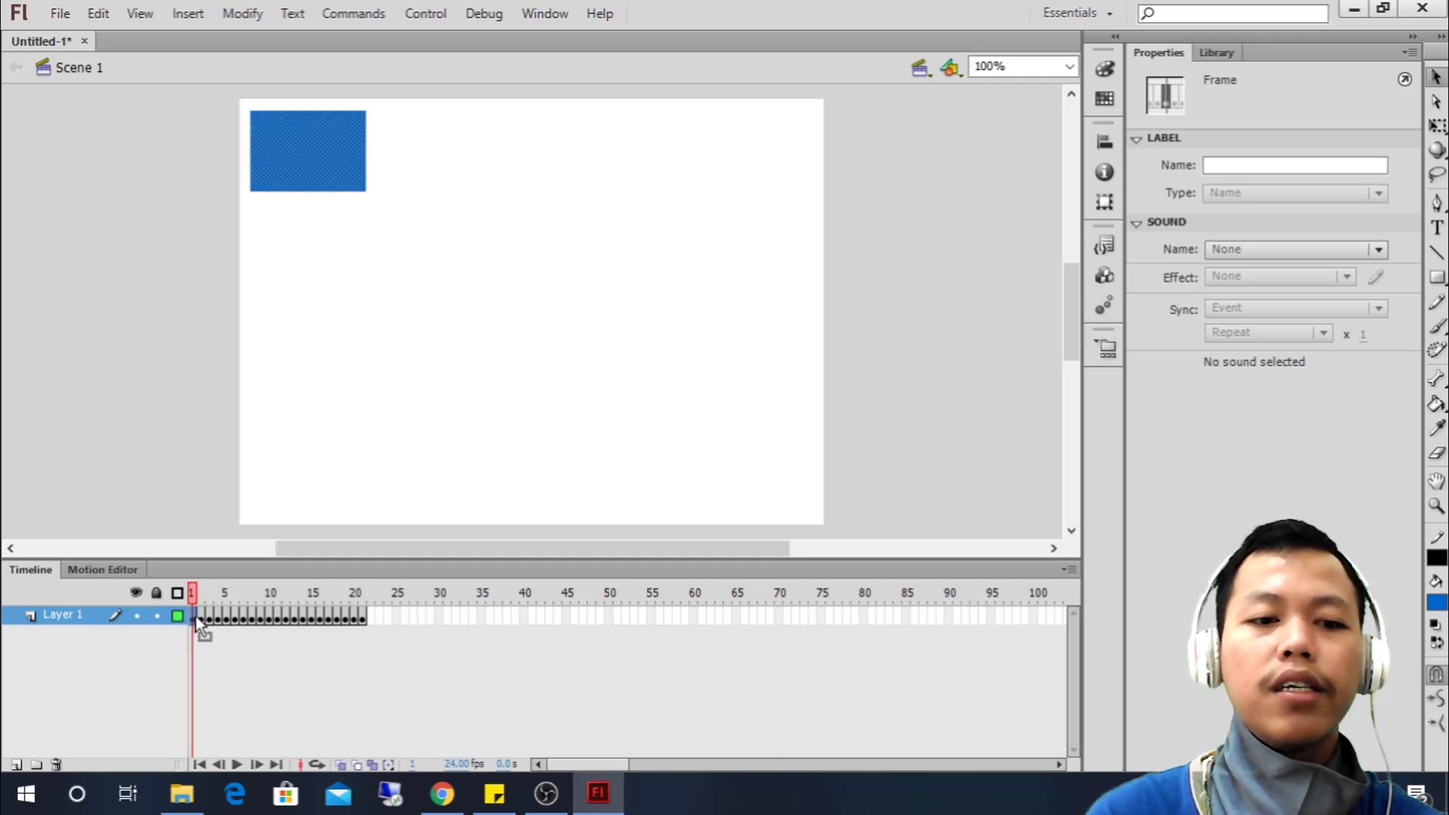
{"action": "left_click", "coordinate": [198, 615]}
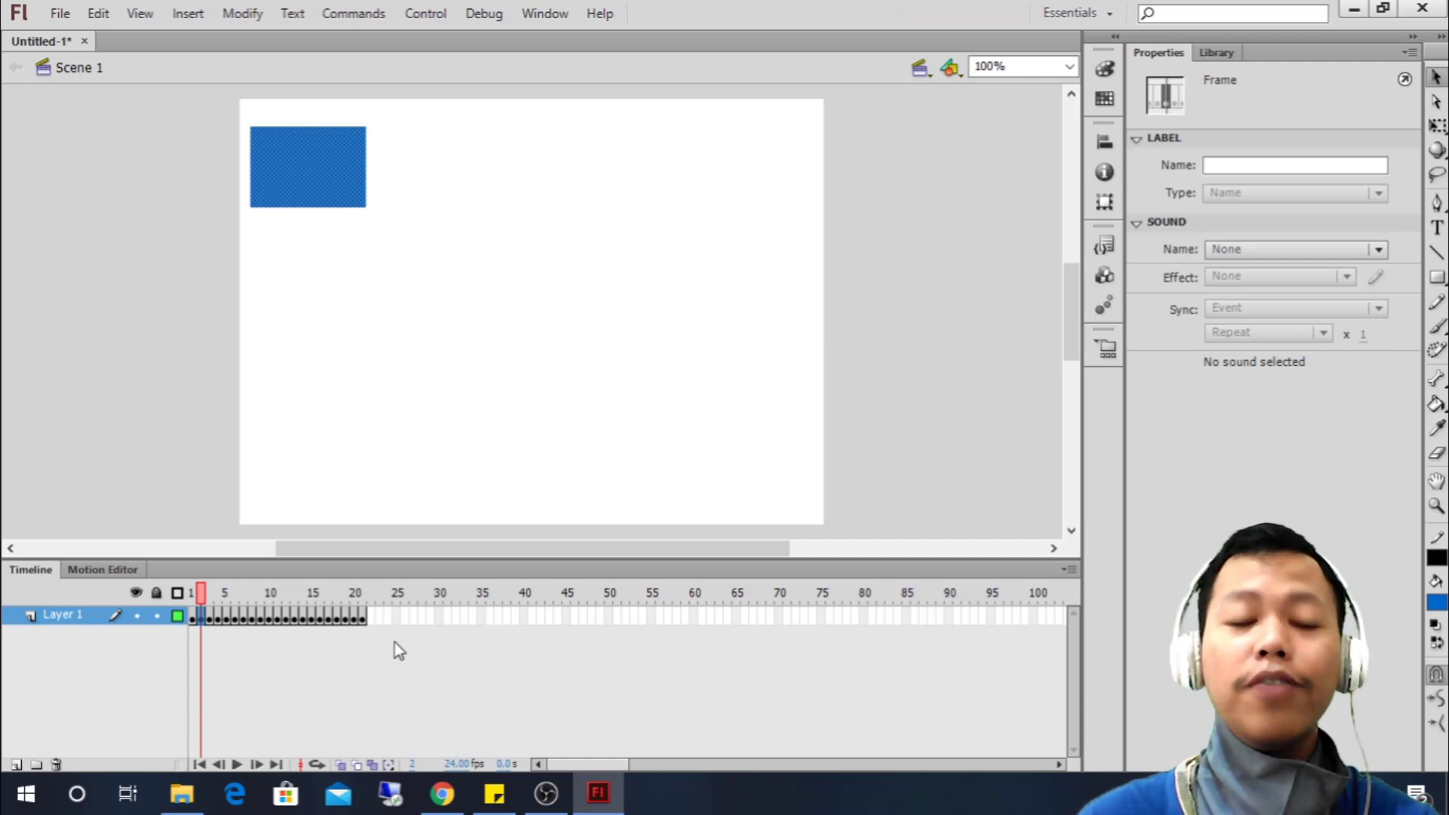
{"action": "left_click_drag", "start_coordinate": [411, 613], "coordinate": [183, 613]}
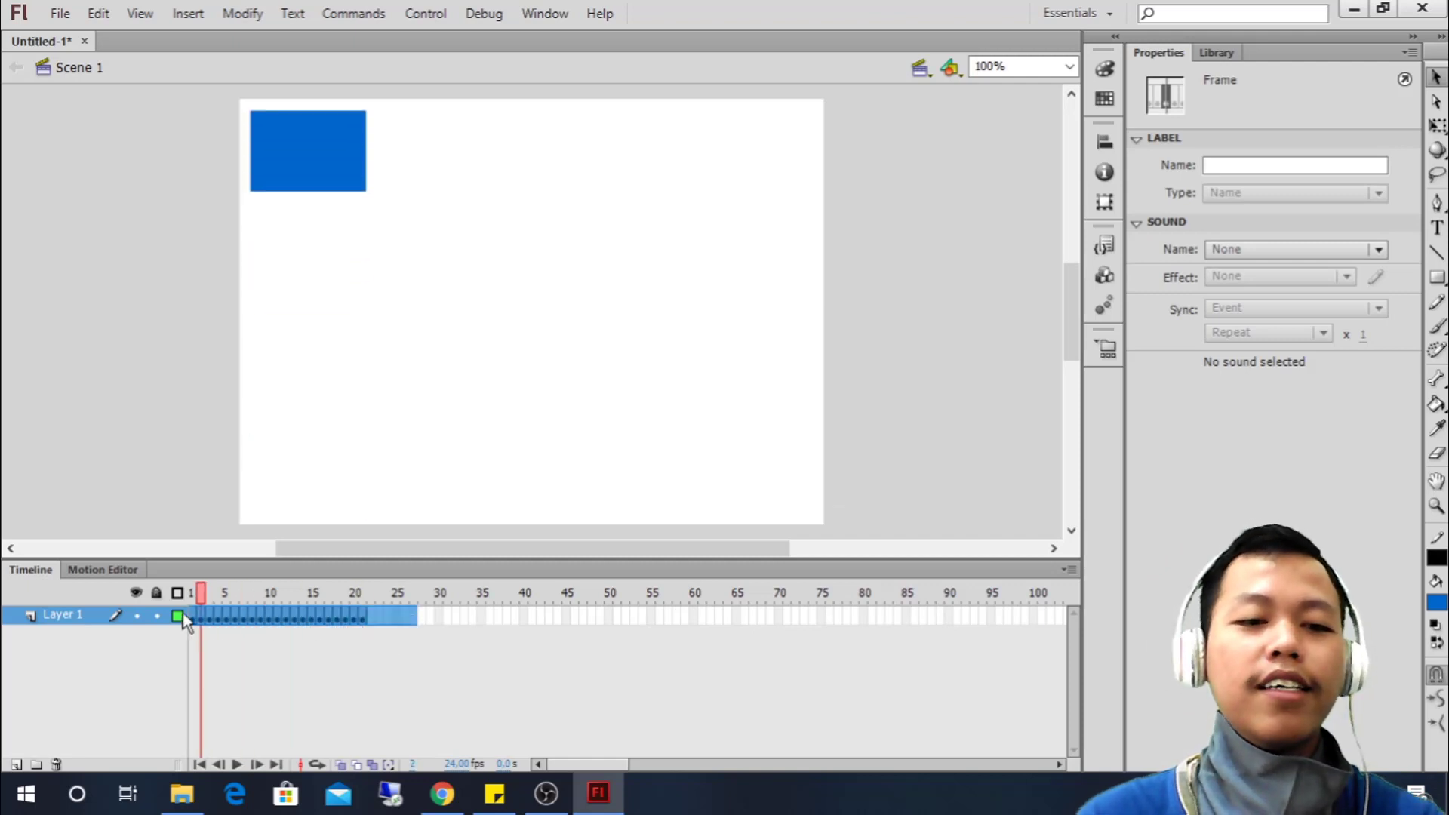
{"action": "left_click", "coordinate": [314, 668]}
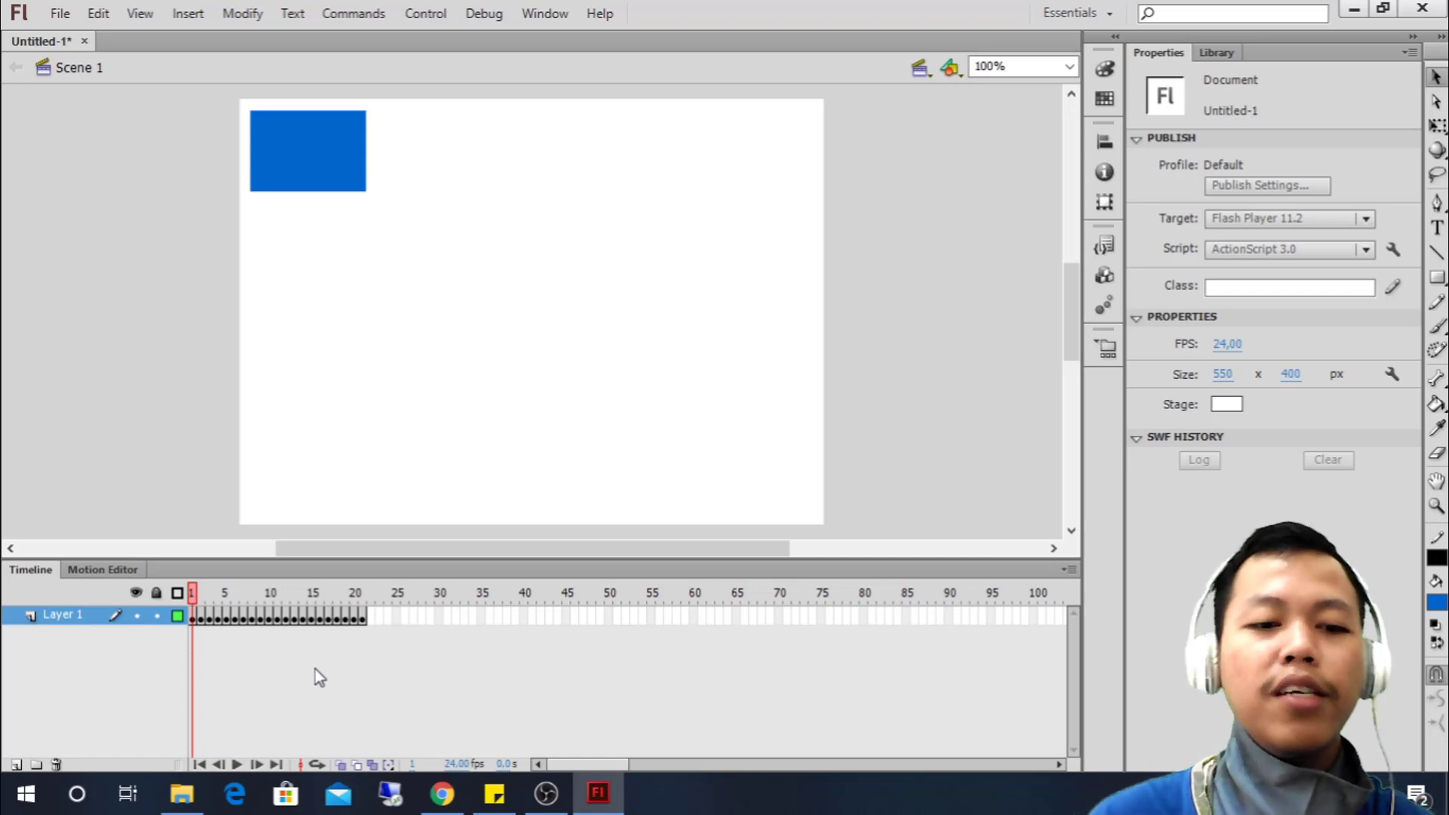
{"action": "left_click", "coordinate": [194, 617]}
{"action": "left_click", "coordinate": [200, 617]}
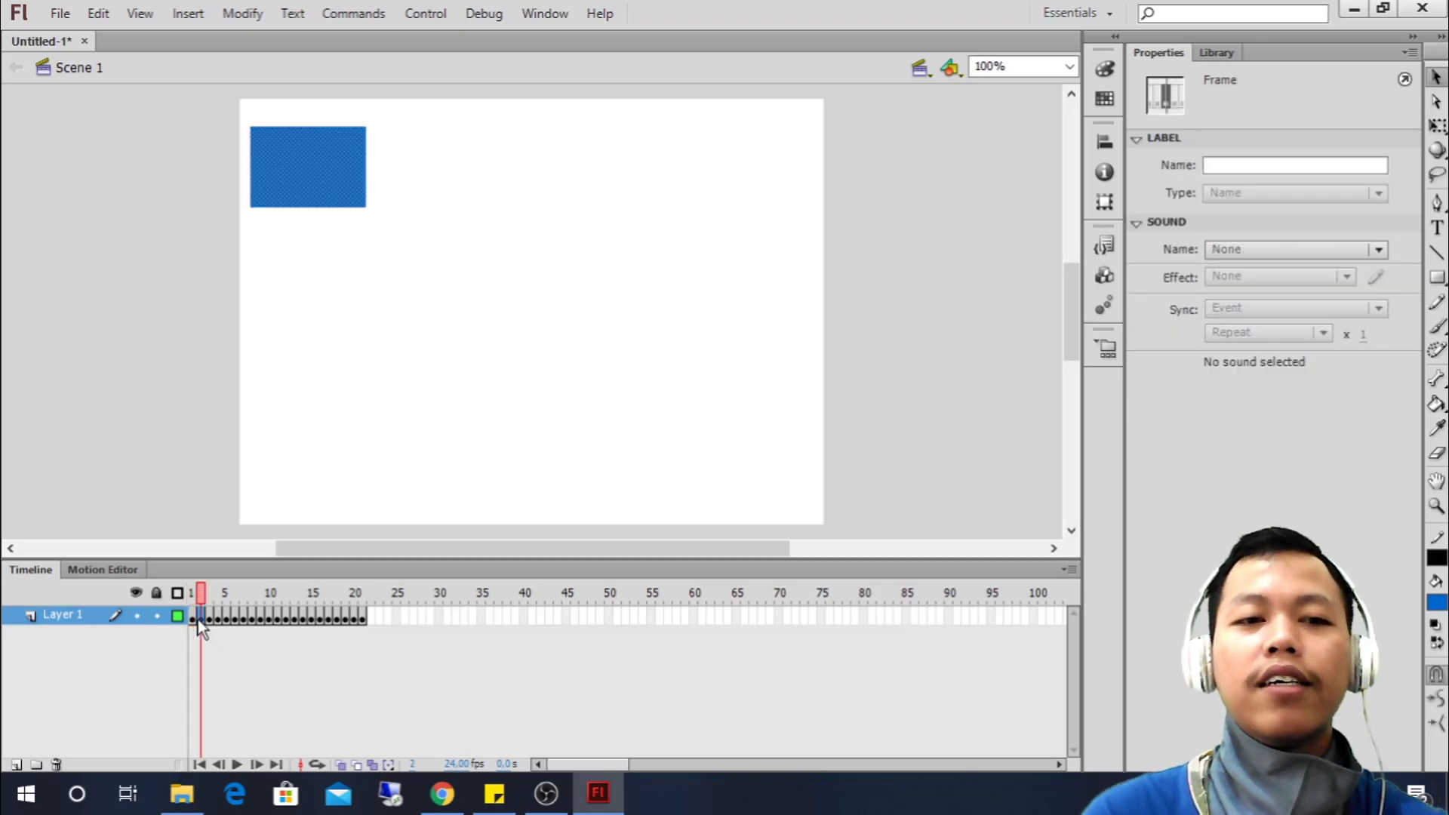
{"action": "left_click", "coordinate": [196, 617]}
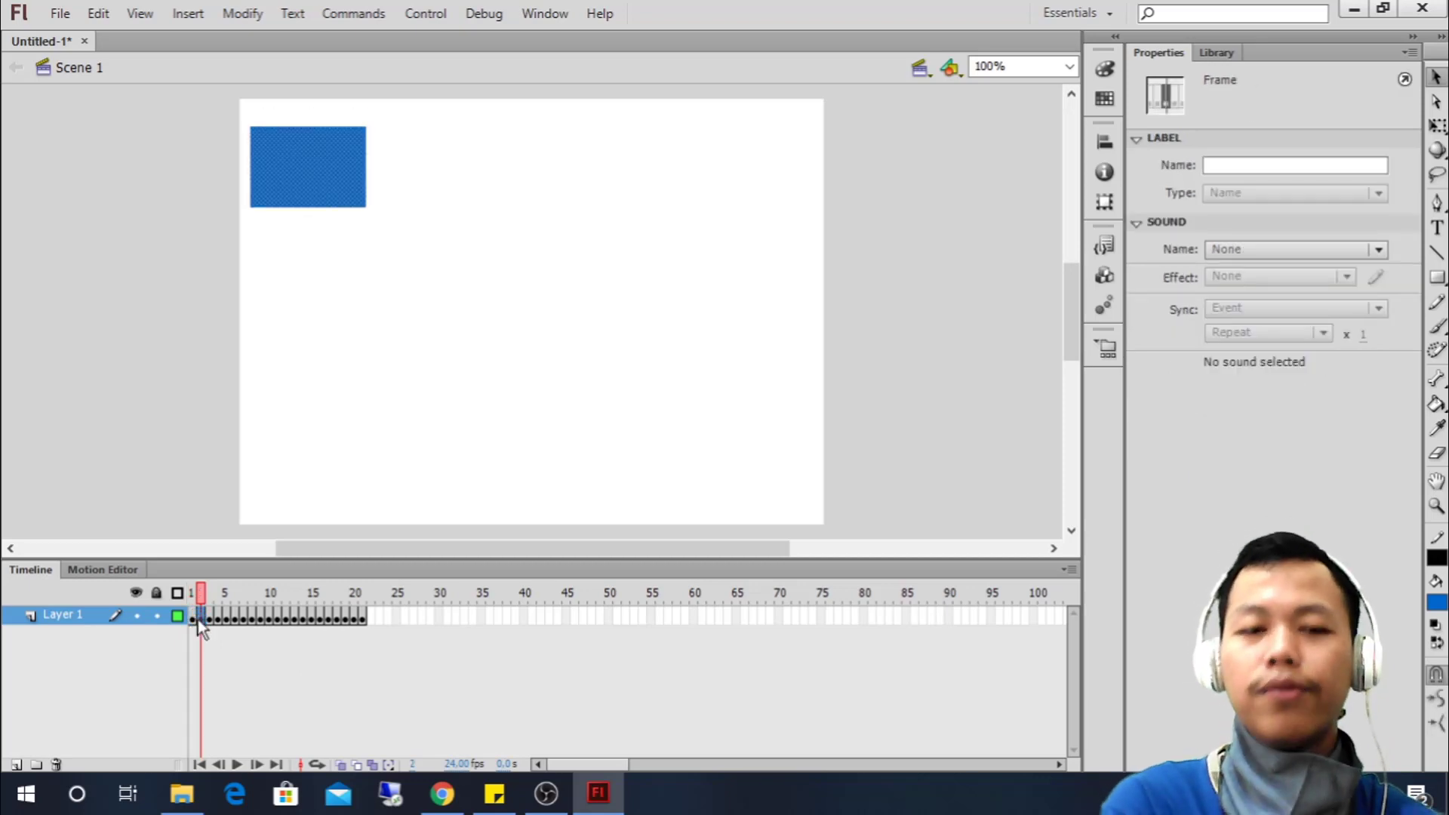
Create a new ActionScript 3.0 document with a 550 x 400 px stage at 24 fps
{"action": "key", "text": "ctrl+n"}
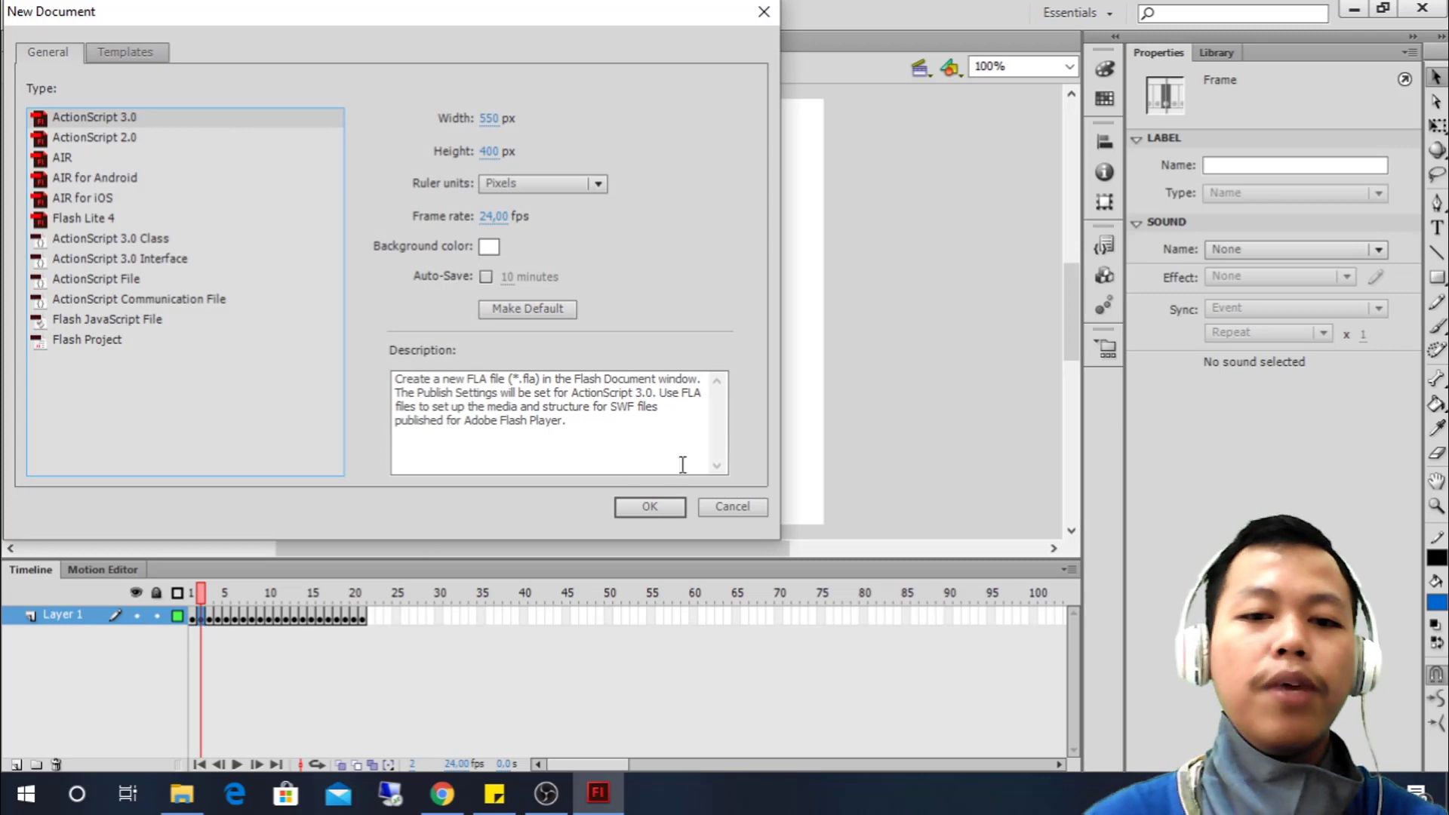
{"action": "left_click", "coordinate": [649, 505]}
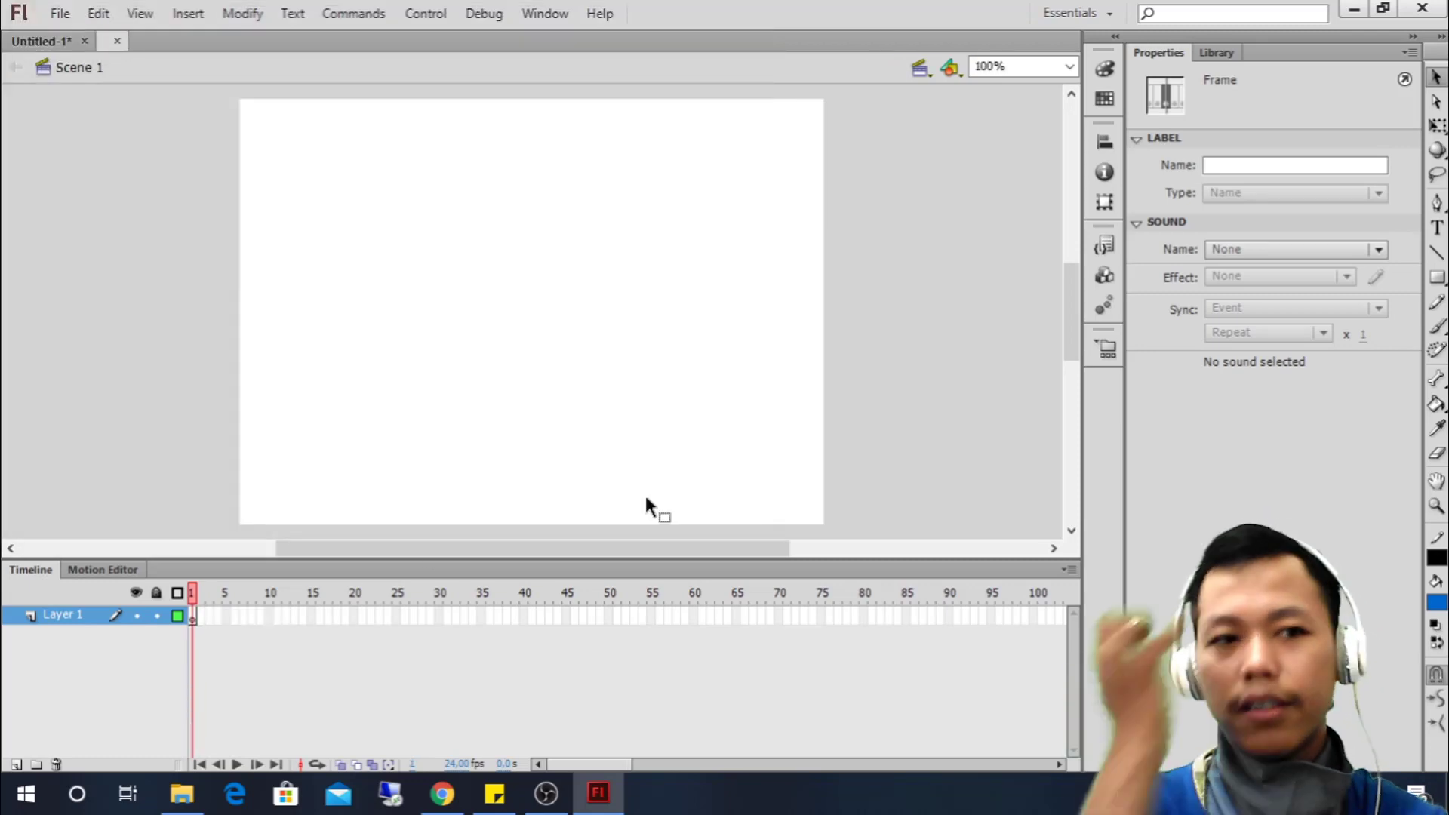
{"action": "left_click", "coordinate": [61, 15]}
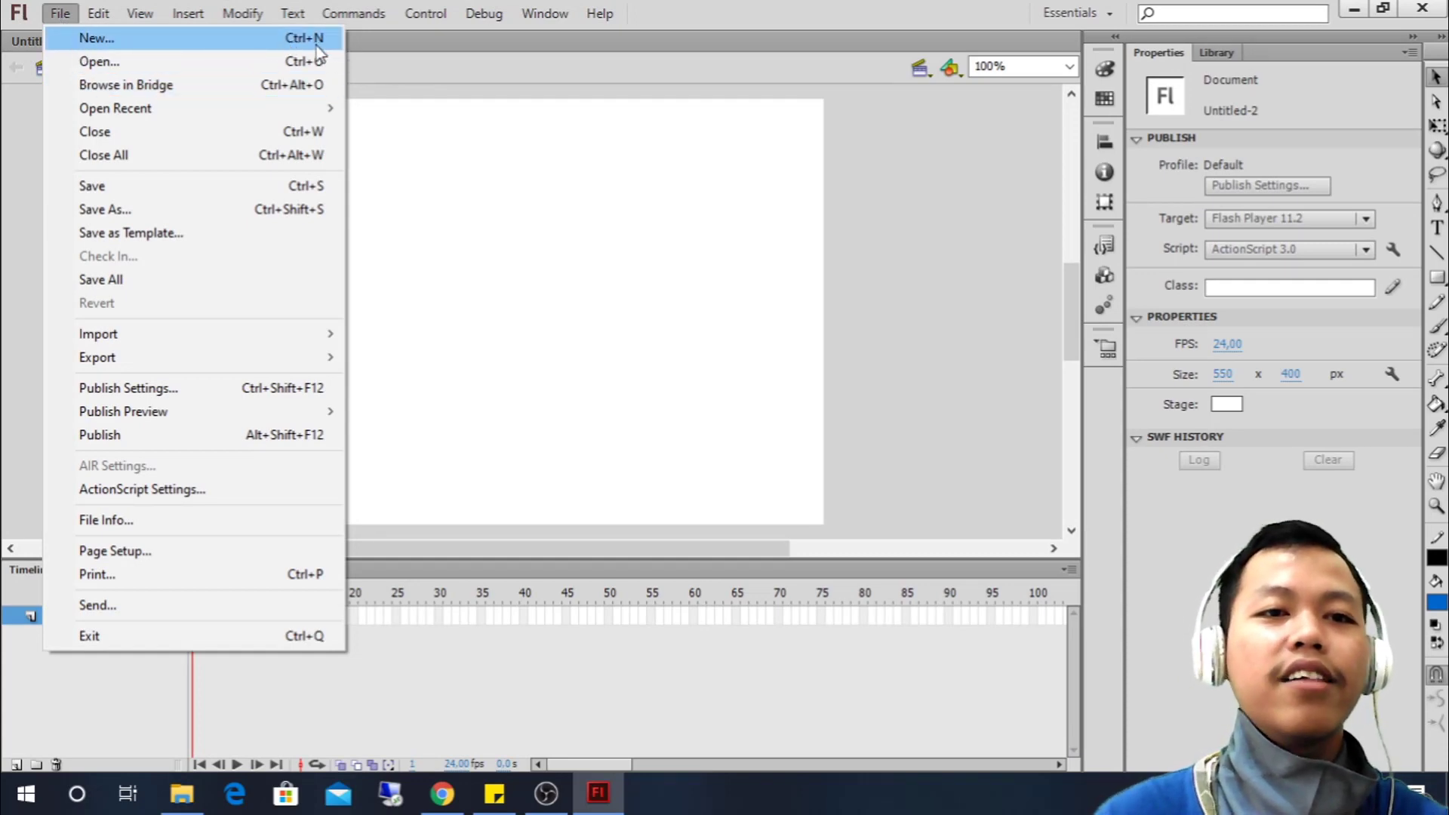
{"action": "left_click", "coordinate": [60, 14]}
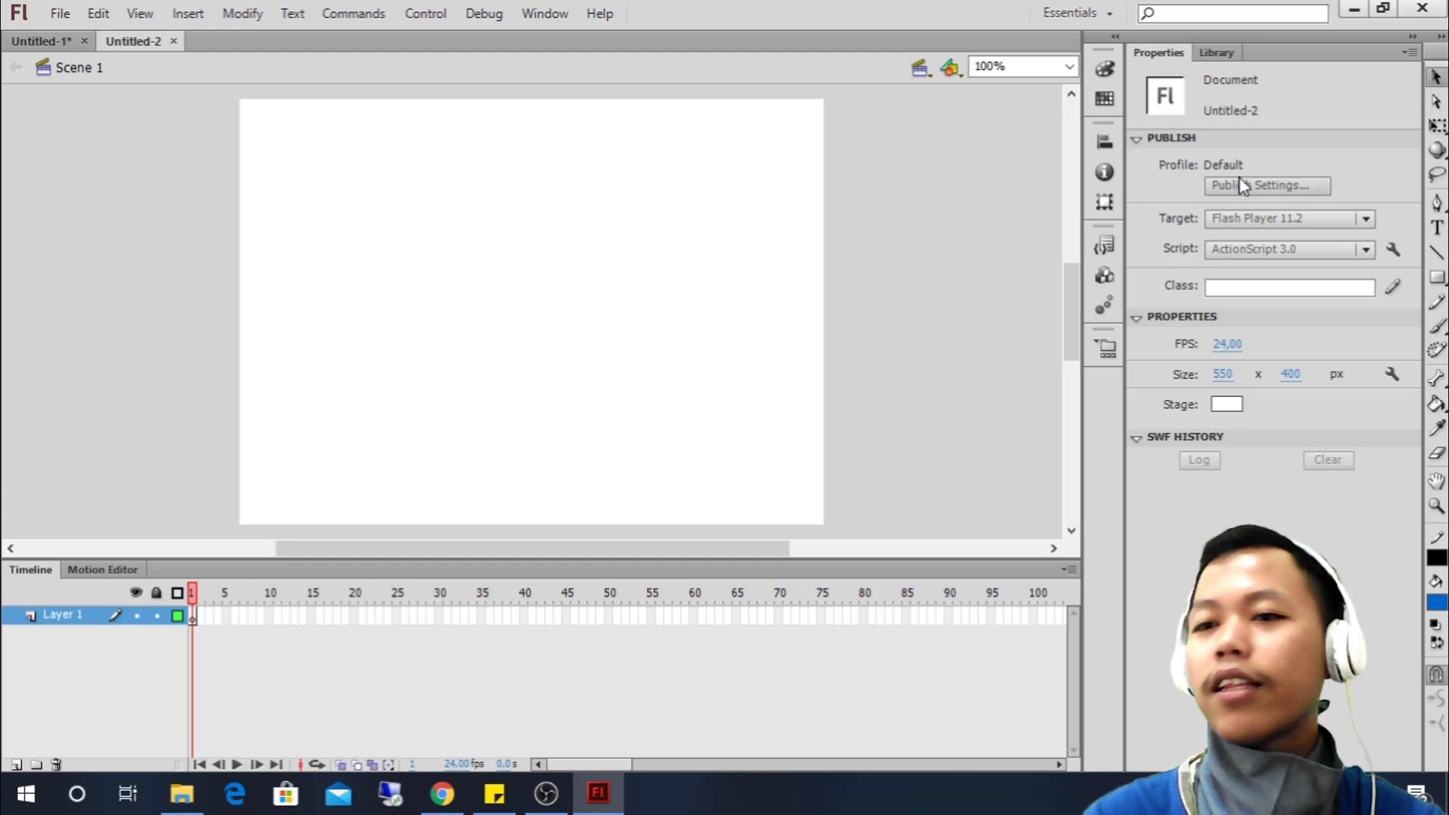
Draw a blue rectangle with a black outline, about 111 x 77 px, near the stage's upper-left corner
{"action": "left_click", "coordinate": [1439, 277]}
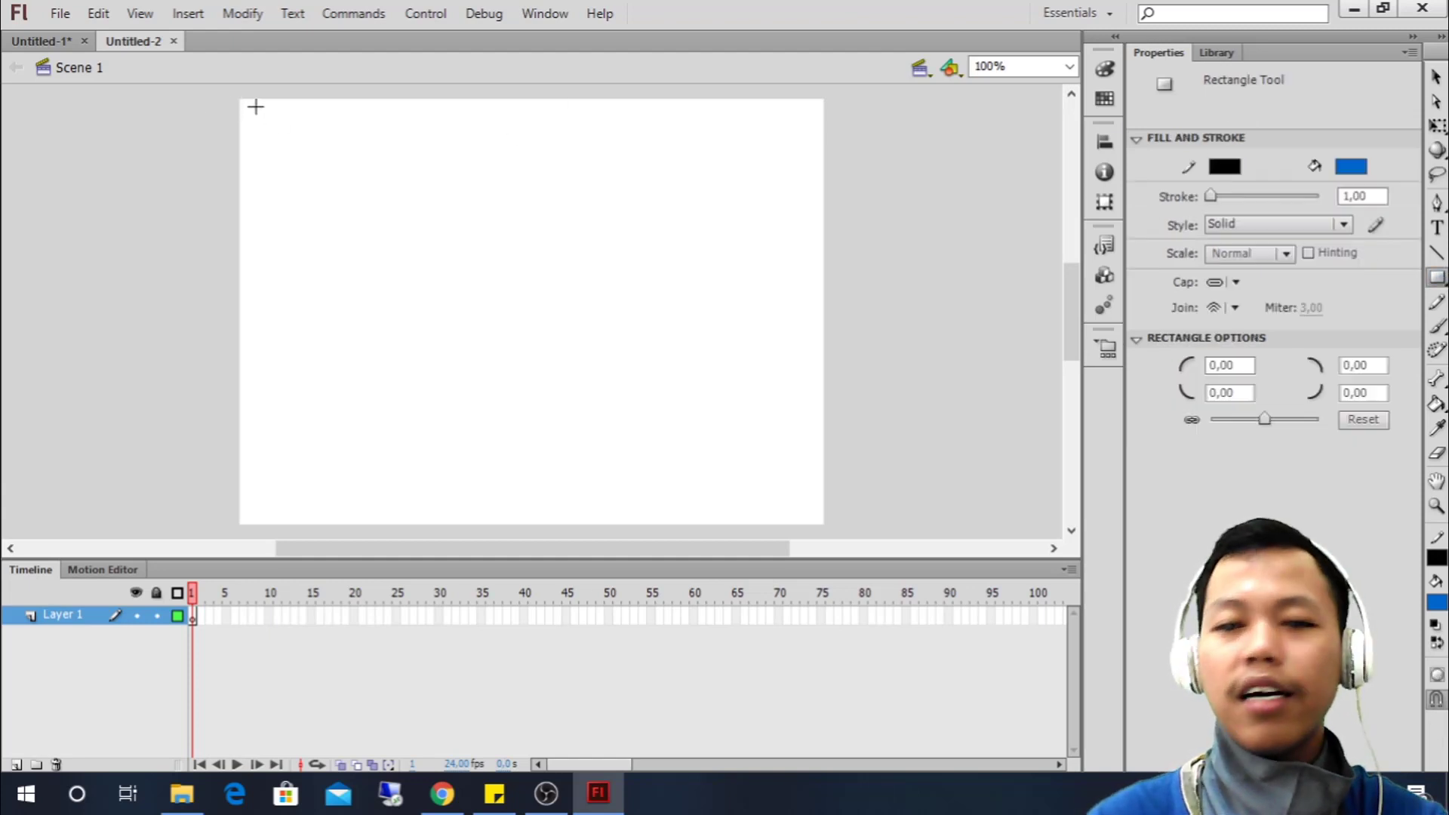
{"action": "left_click_drag", "start_coordinate": [244, 113], "coordinate": [362, 194]}
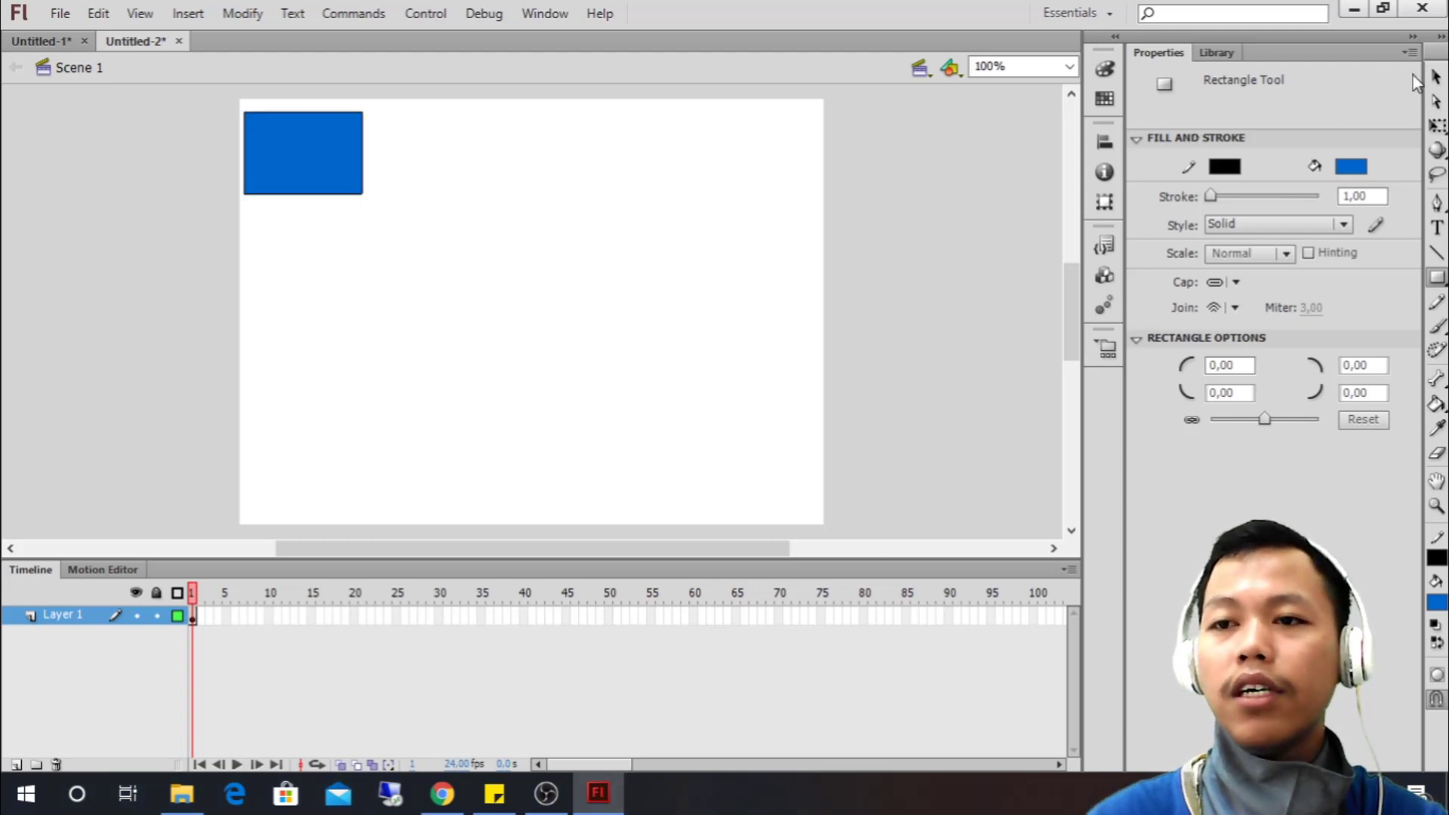
{"action": "left_click", "coordinate": [1436, 76]}
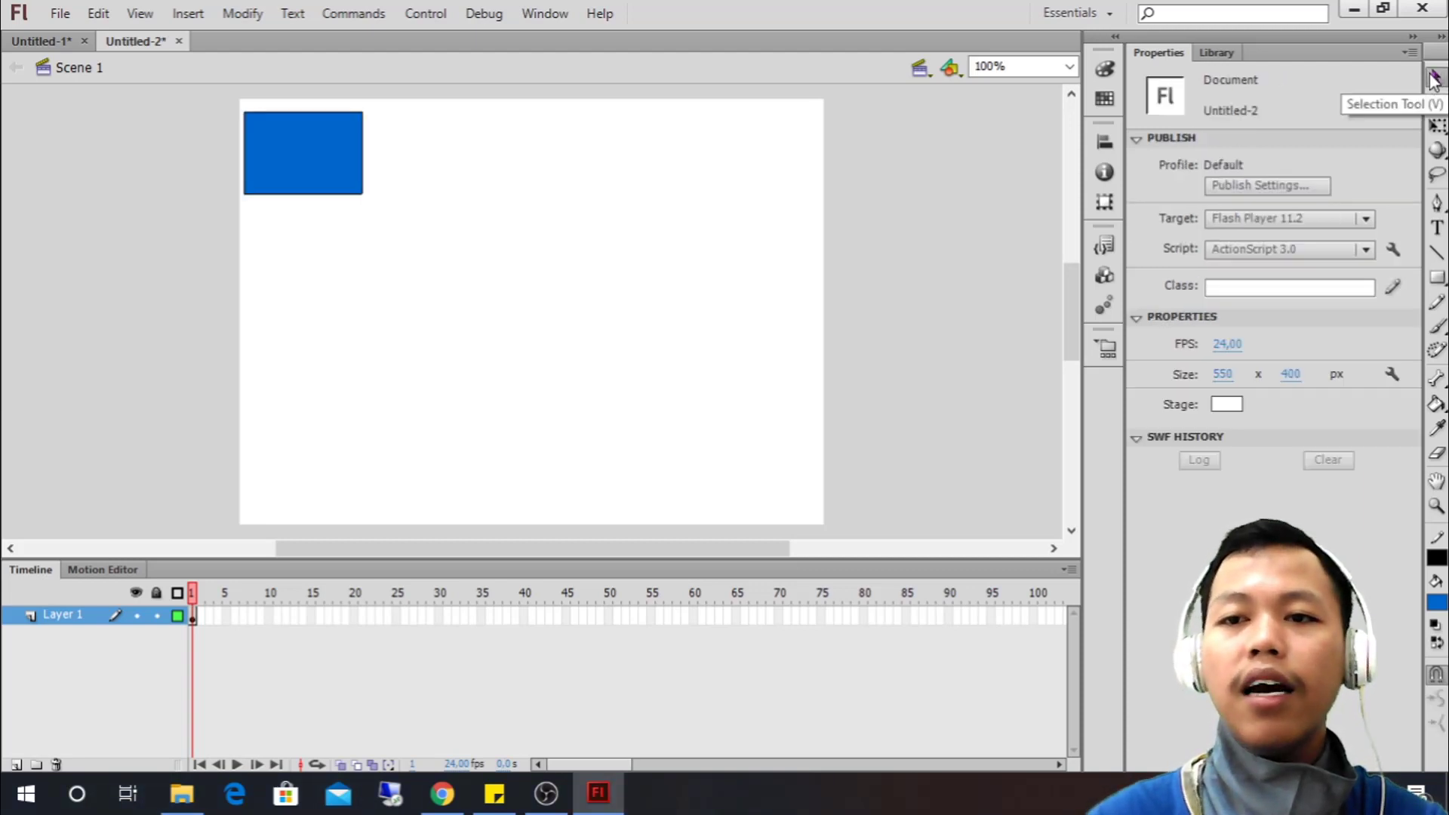
Delete the right, bottom and left outline segments of the blue rectangle
{"action": "left_click", "coordinate": [363, 164]}
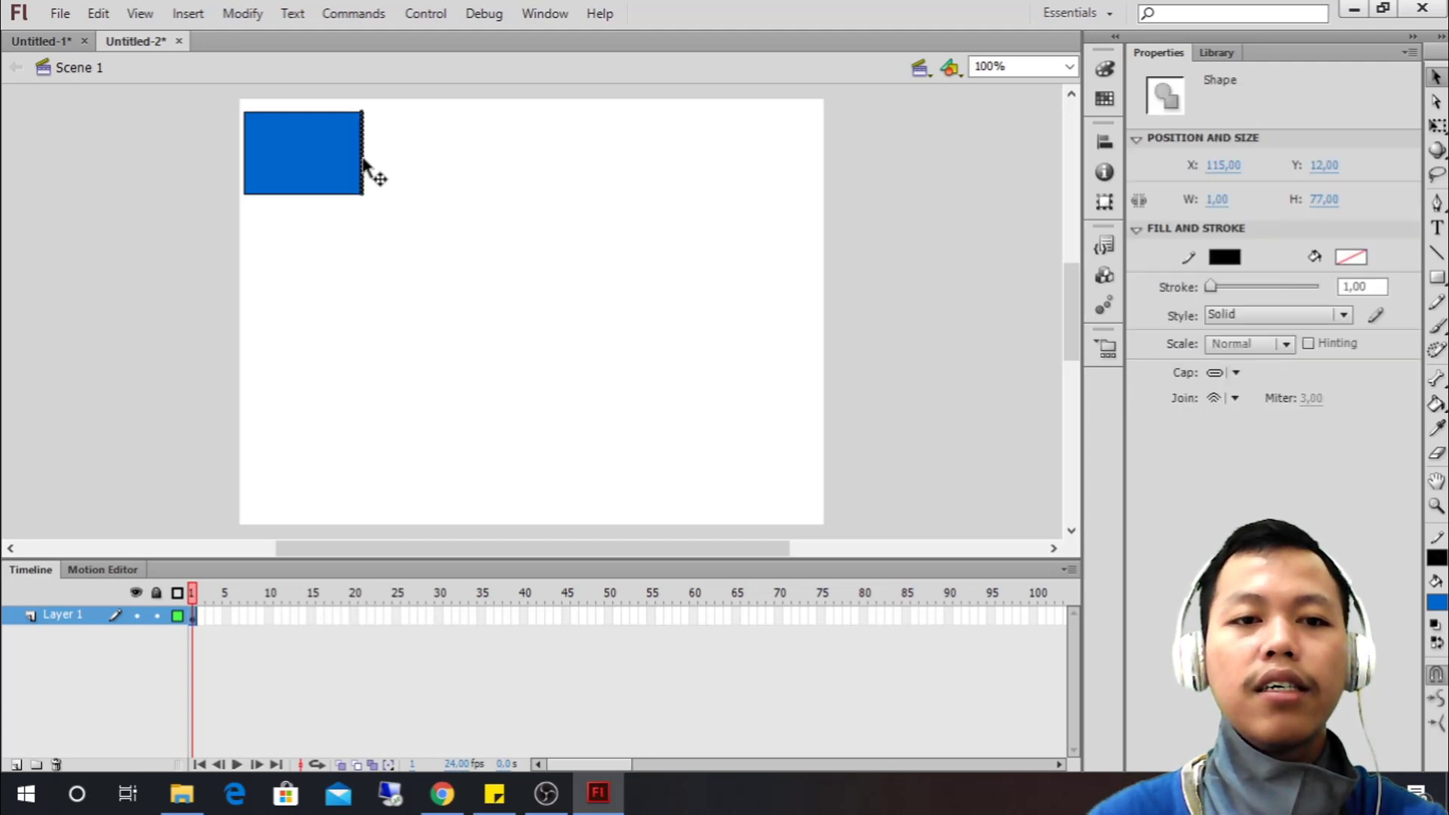
{"action": "left_click", "coordinate": [365, 160]}
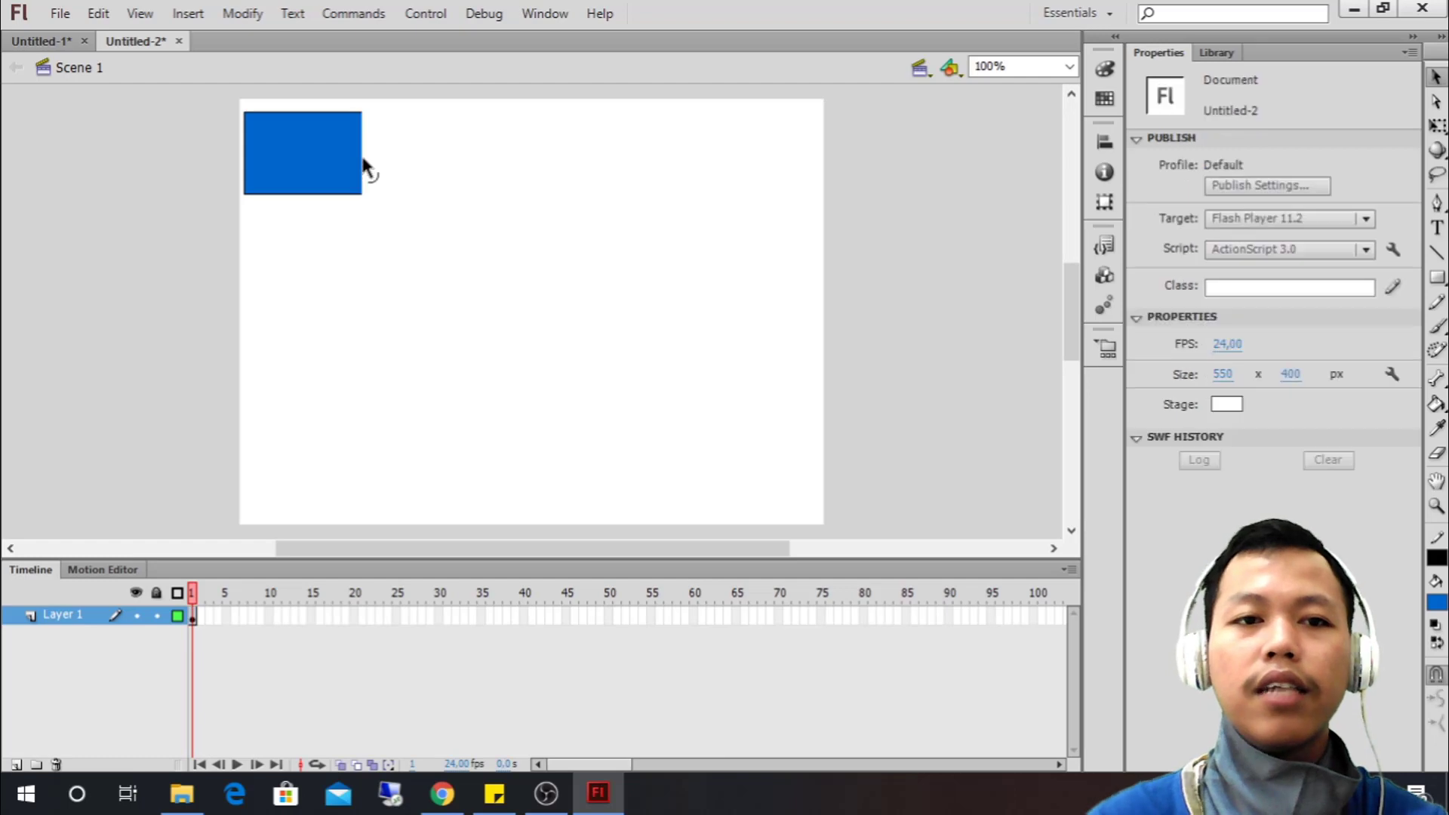
{"action": "left_click", "coordinate": [301, 194]}
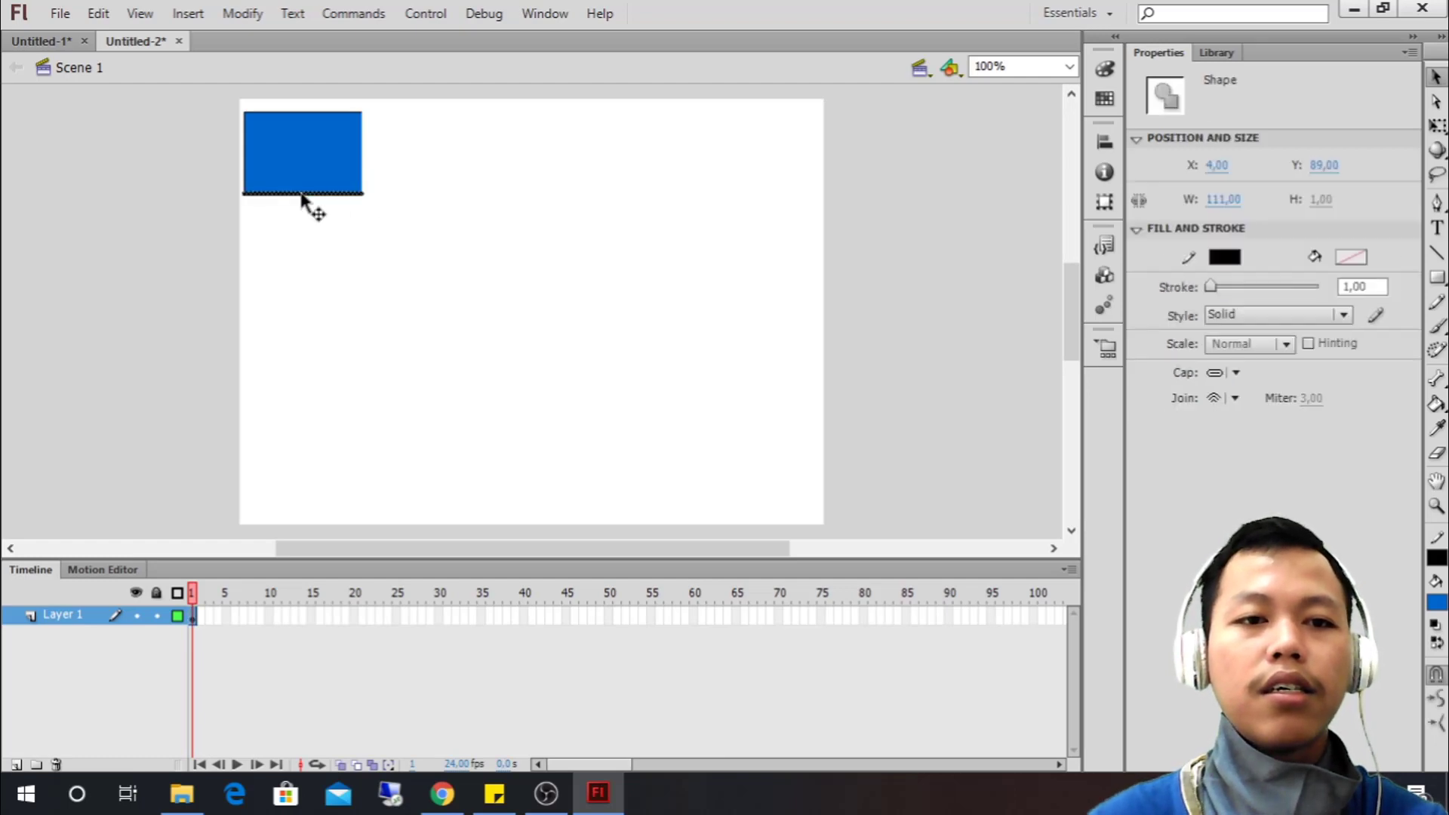
{"action": "left_click", "coordinate": [303, 199]}
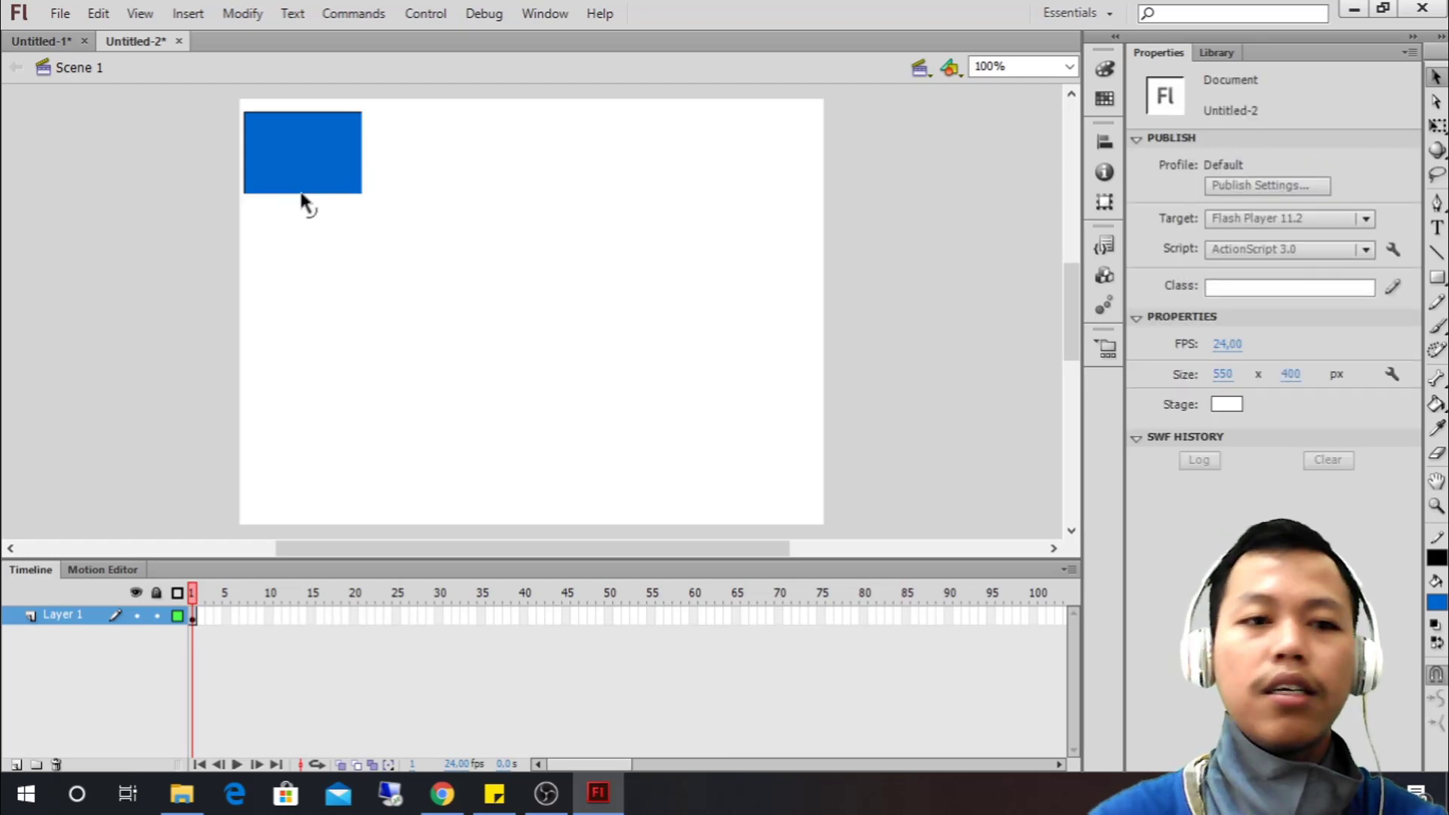
{"action": "left_click", "coordinate": [243, 144]}
{"action": "key", "text": "Delete"}
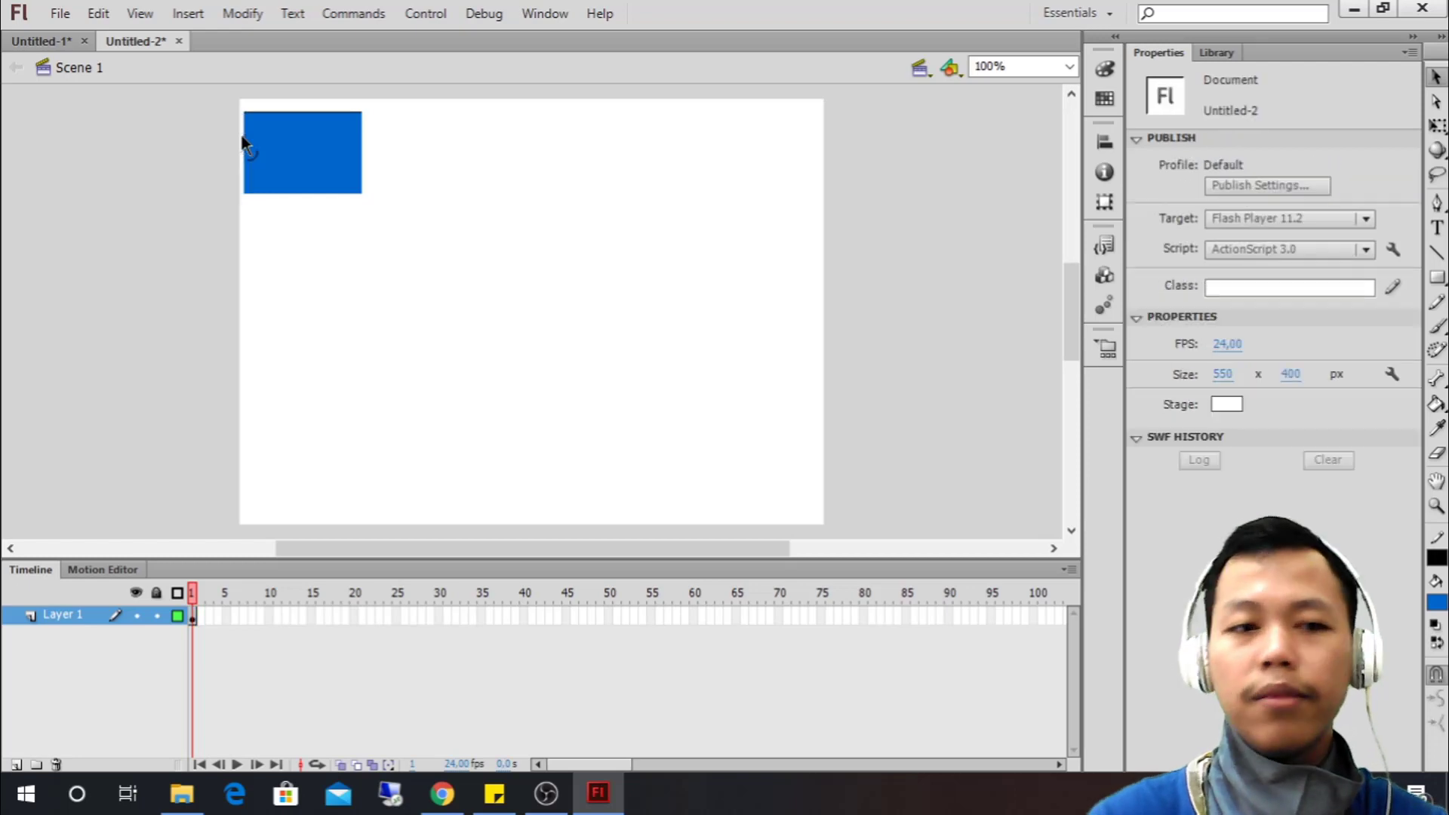
Move the blue fill aside, delete the remaining top outline, and reposition the fill at about X 9, Y 11
{"action": "left_click_drag", "start_coordinate": [292, 135], "coordinate": [555, 288]}
{"action": "left_click", "coordinate": [301, 113]}
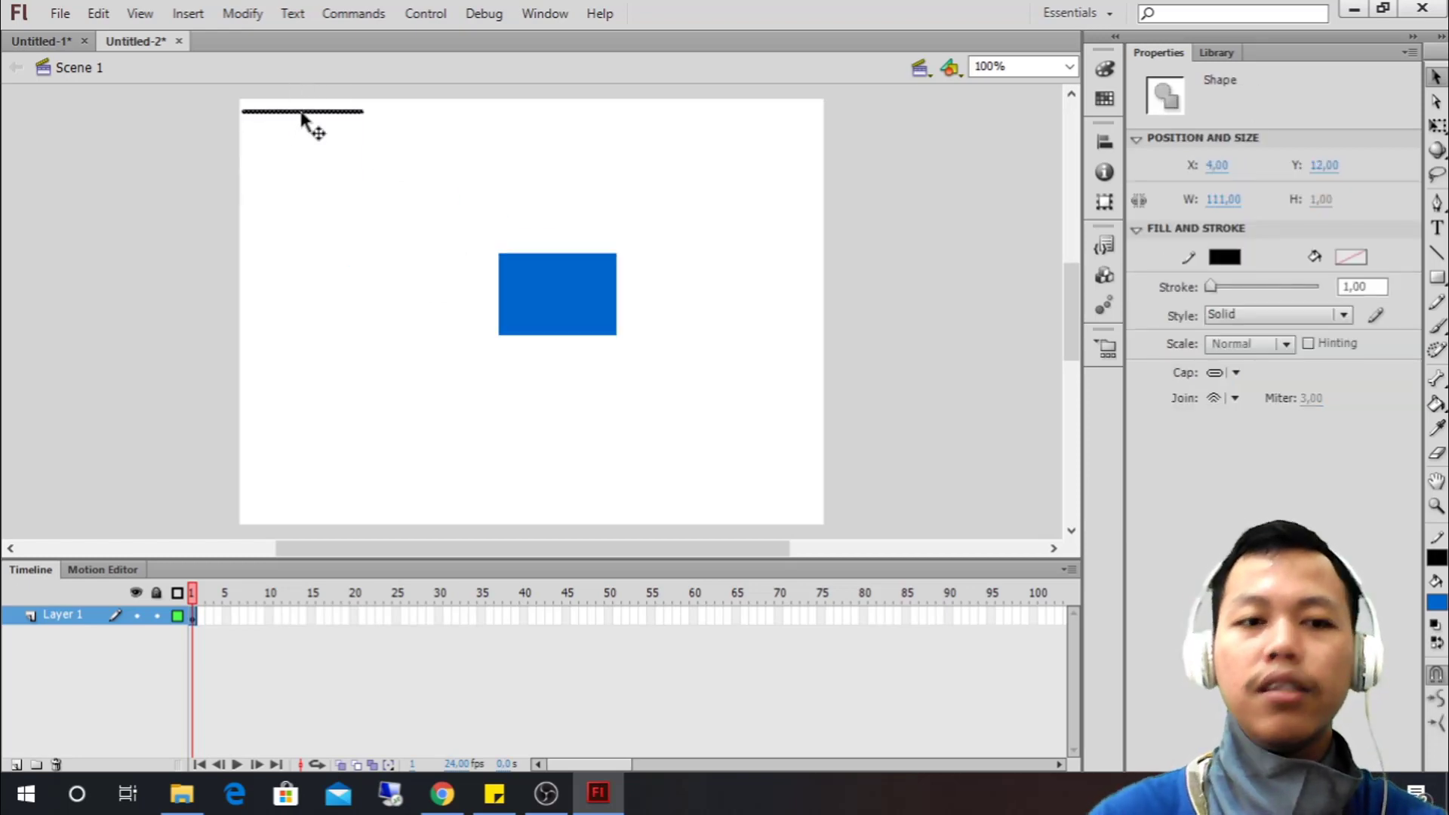
{"action": "key", "text": "Delete"}
{"action": "left_click_drag", "start_coordinate": [572, 277], "coordinate": [323, 134]}
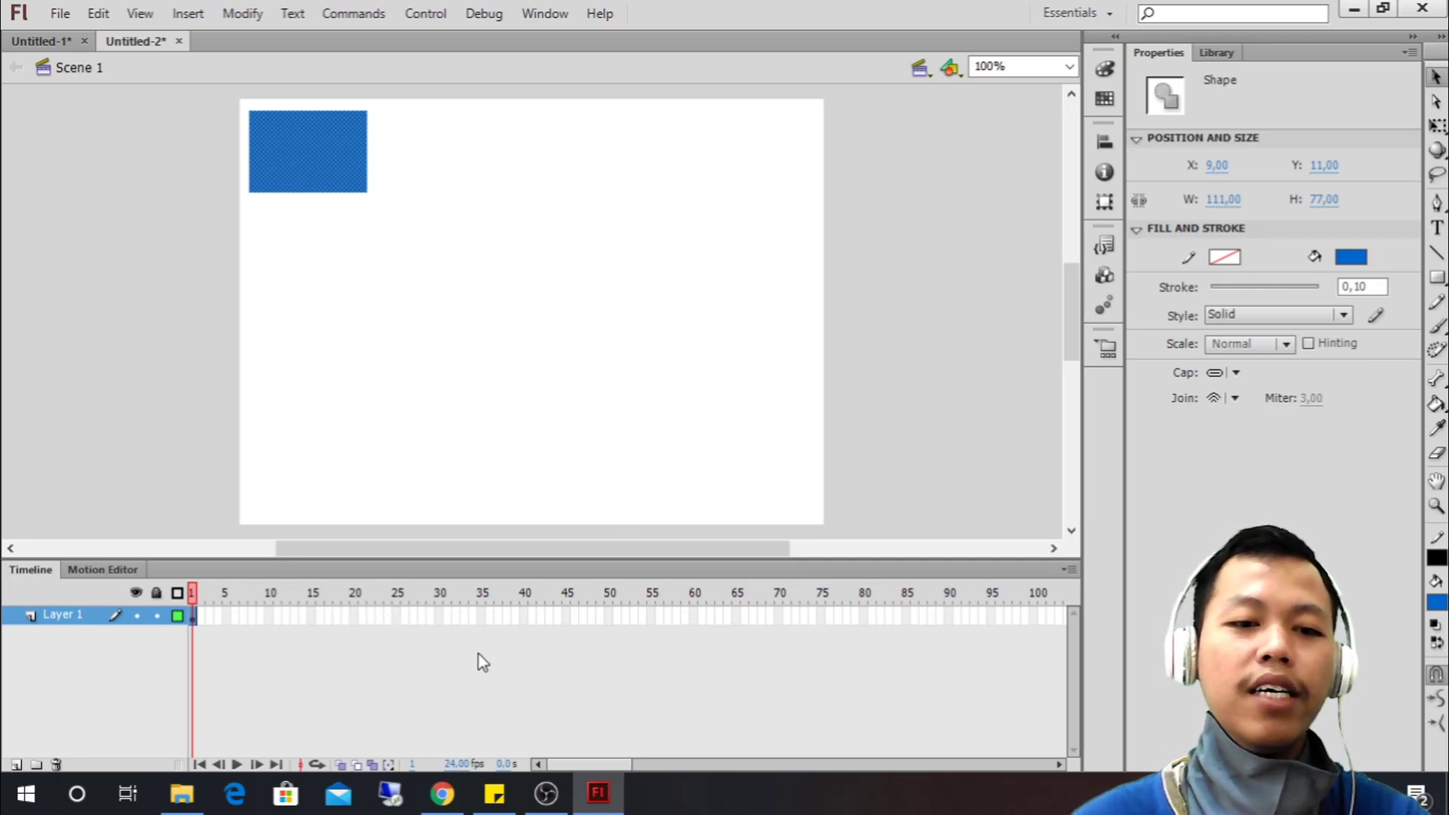
View the frame-by-frame timeline in the Untitled-1 document, and return to Untitled-2
{"action": "left_click", "coordinate": [397, 613]}
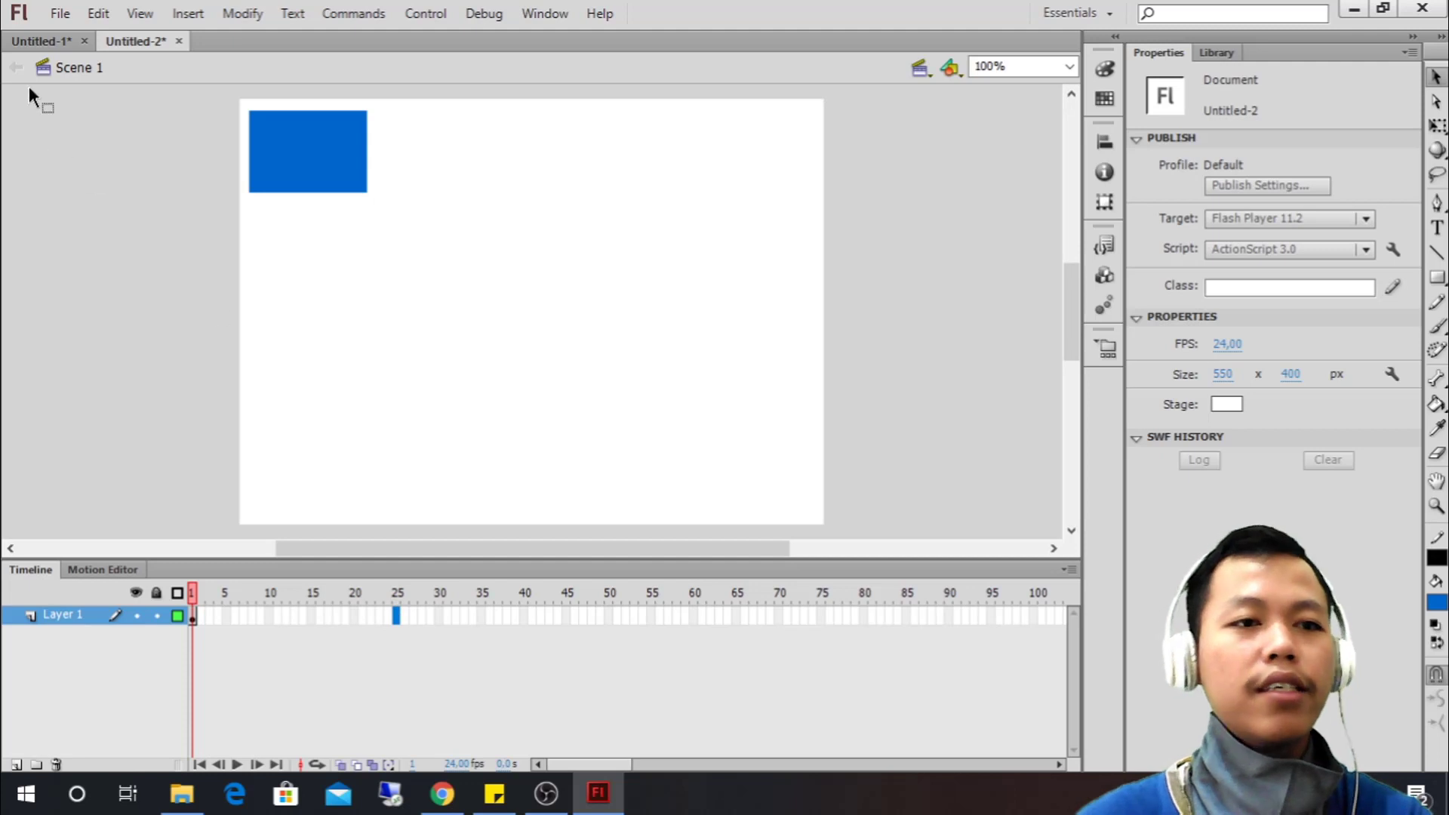
{"action": "left_click", "coordinate": [17, 41]}
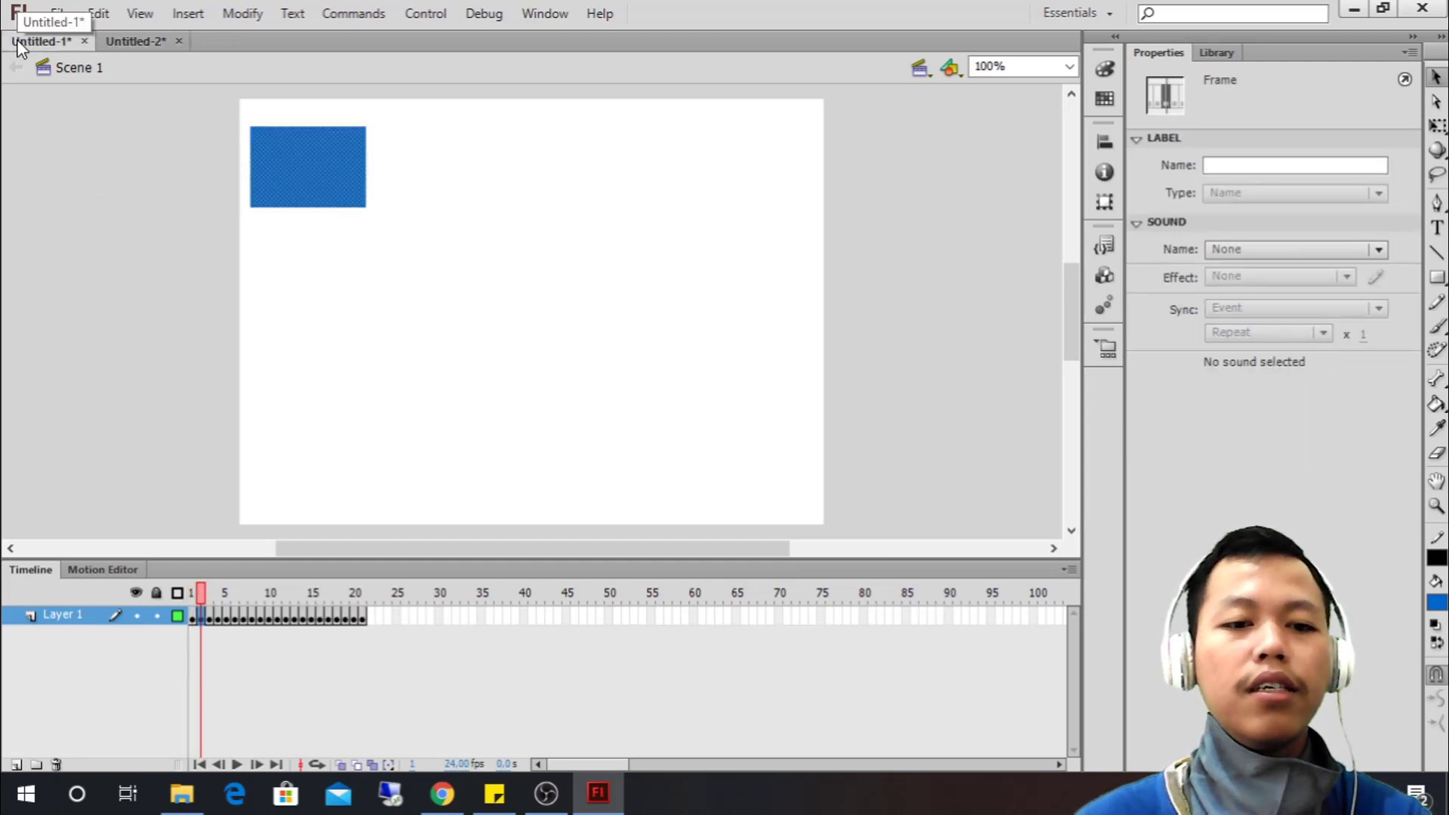
{"action": "left_click", "coordinate": [111, 47]}
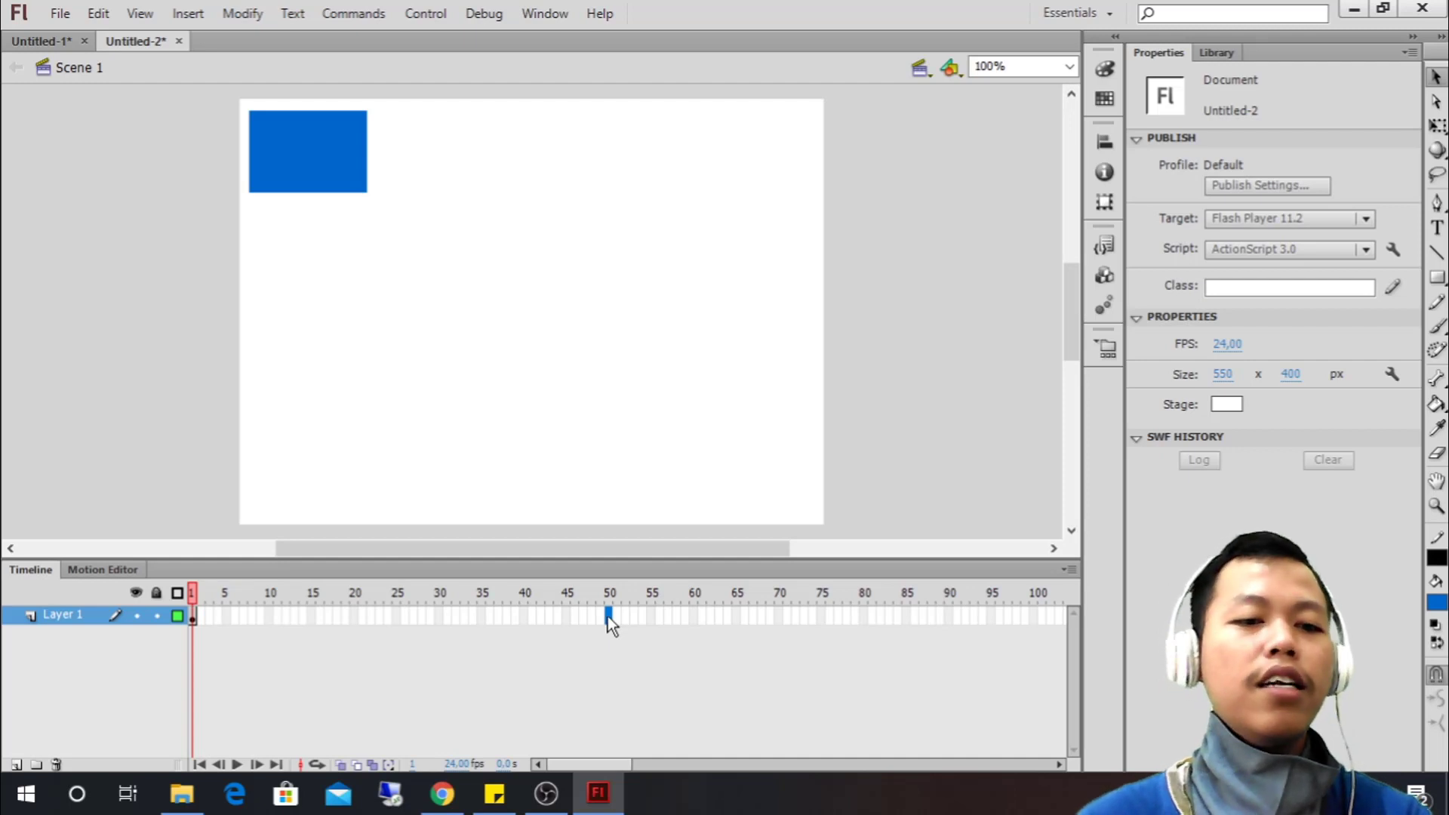
Insert a keyframe at frame 50 of Layer 1 and deselect the rectangle
{"action": "right_click", "coordinate": [197, 621]}
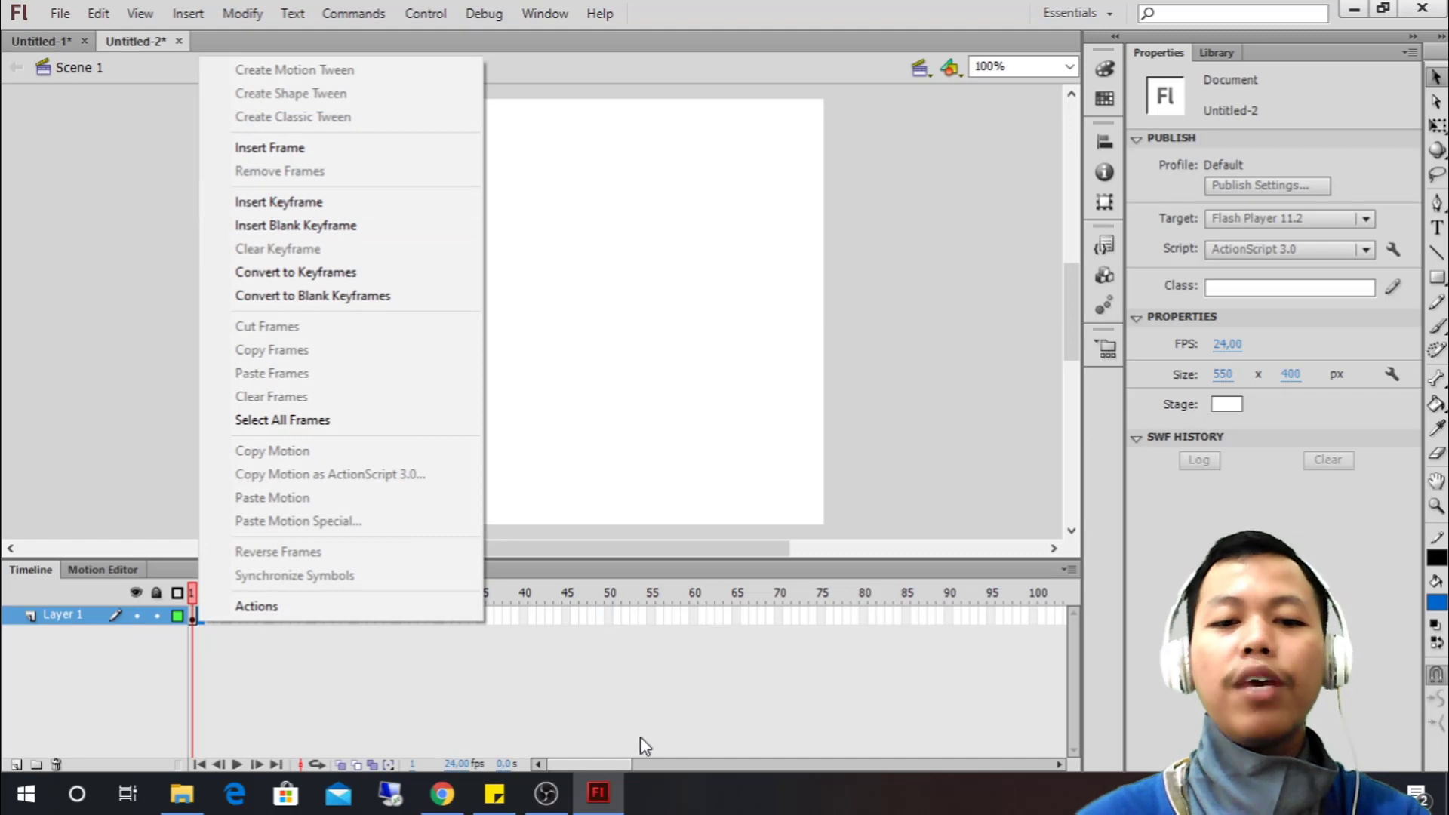
{"action": "left_click", "coordinate": [619, 695]}
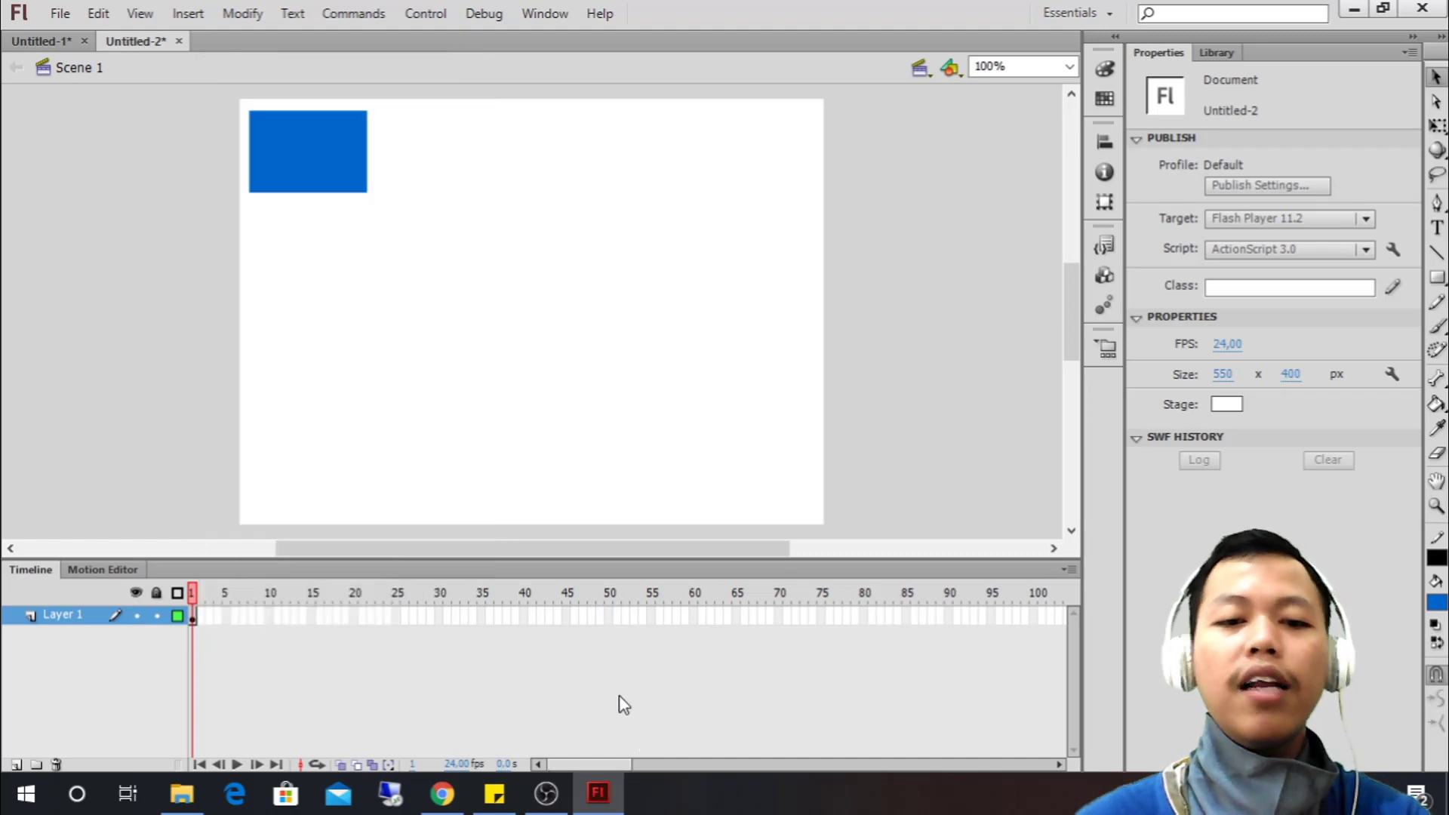
{"action": "right_click", "coordinate": [608, 613]}
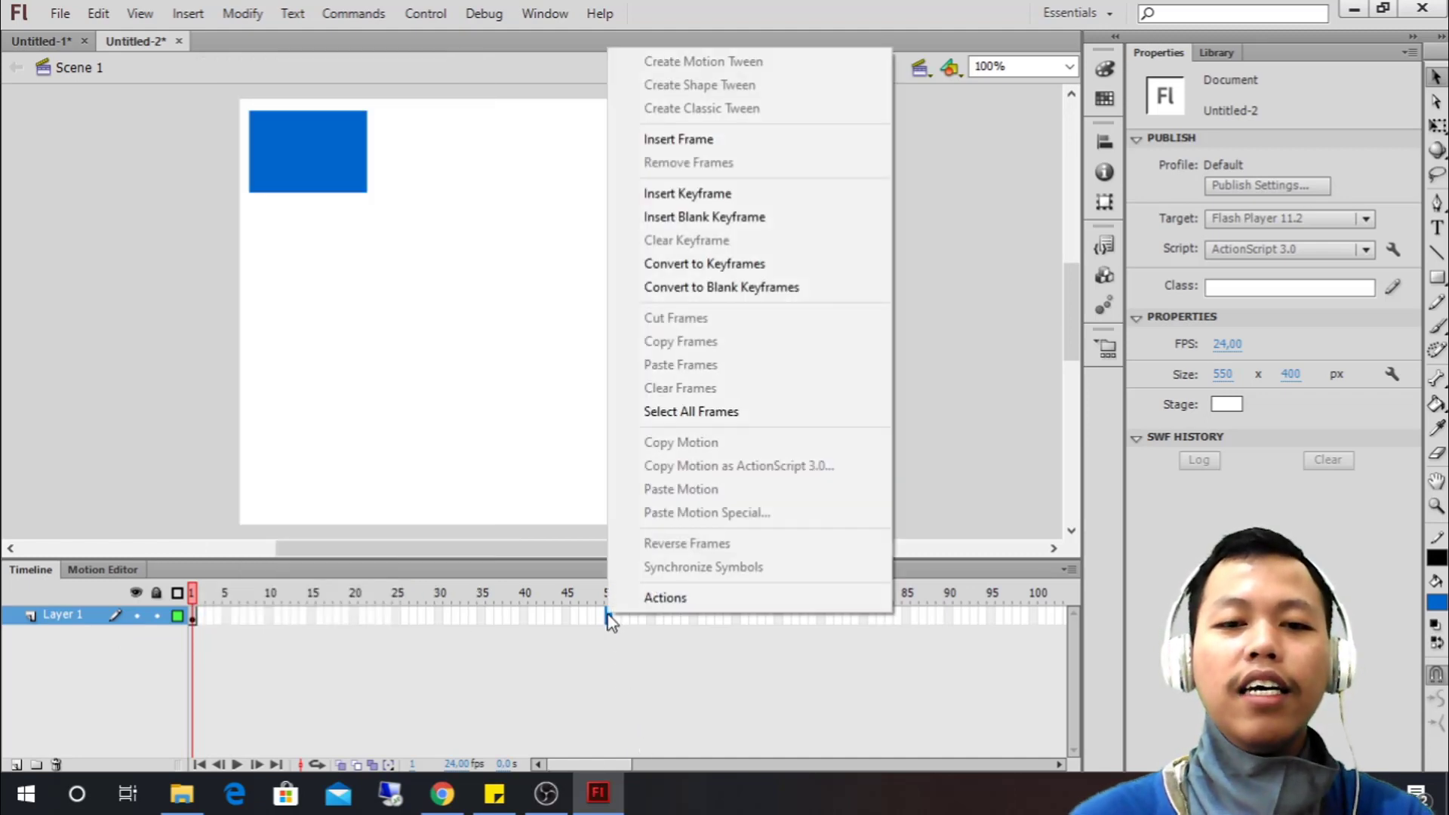
{"action": "left_click", "coordinate": [678, 195]}
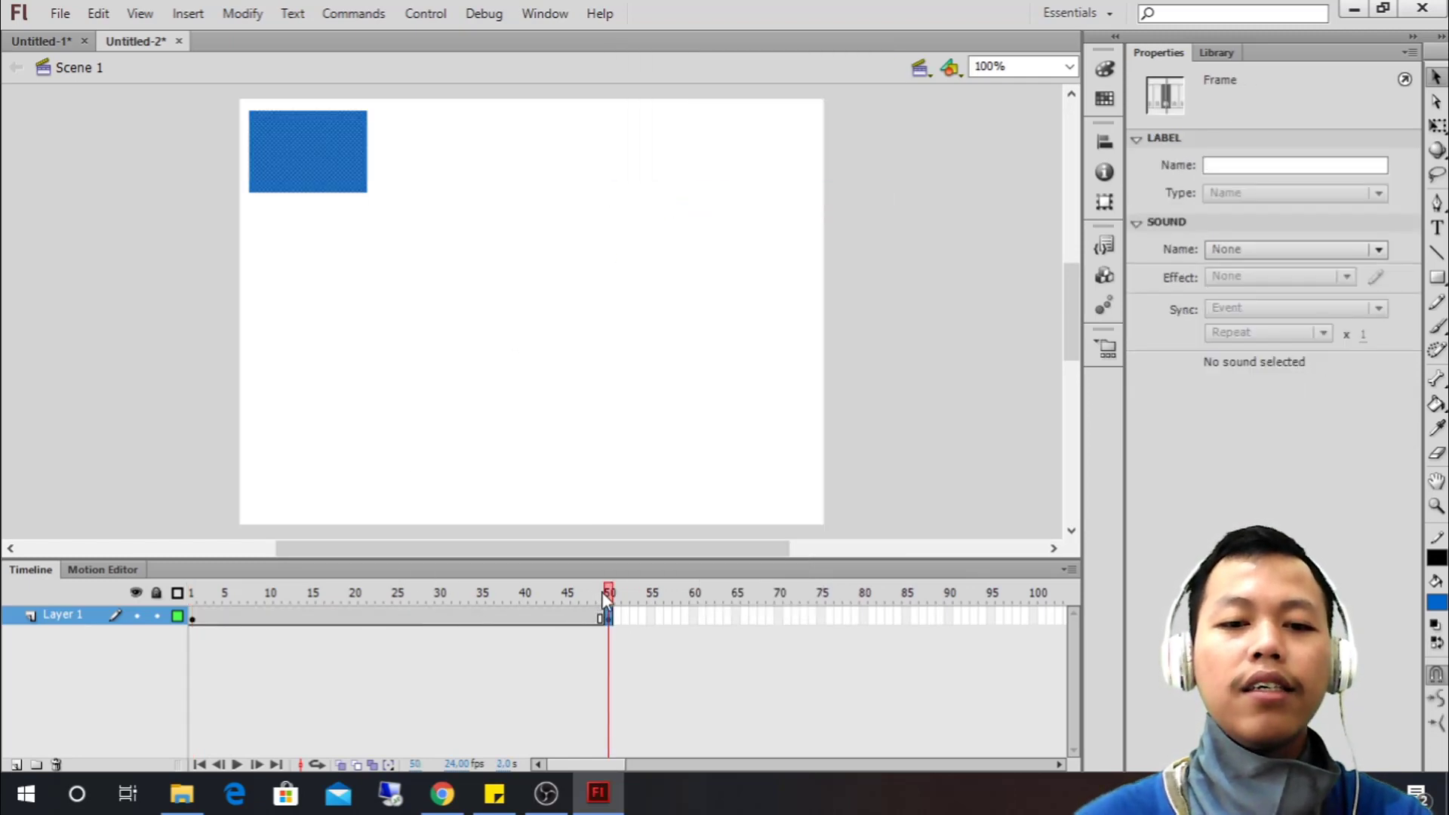
{"action": "mouse_move", "coordinate": [608, 592]}
{"action": "left_mouse_down"}
{"action": "mouse_move", "coordinate": [192, 592]}
{"action": "mouse_move", "coordinate": [608, 592]}
{"action": "left_mouse_up"}
{"action": "left_click", "coordinate": [667, 540]}
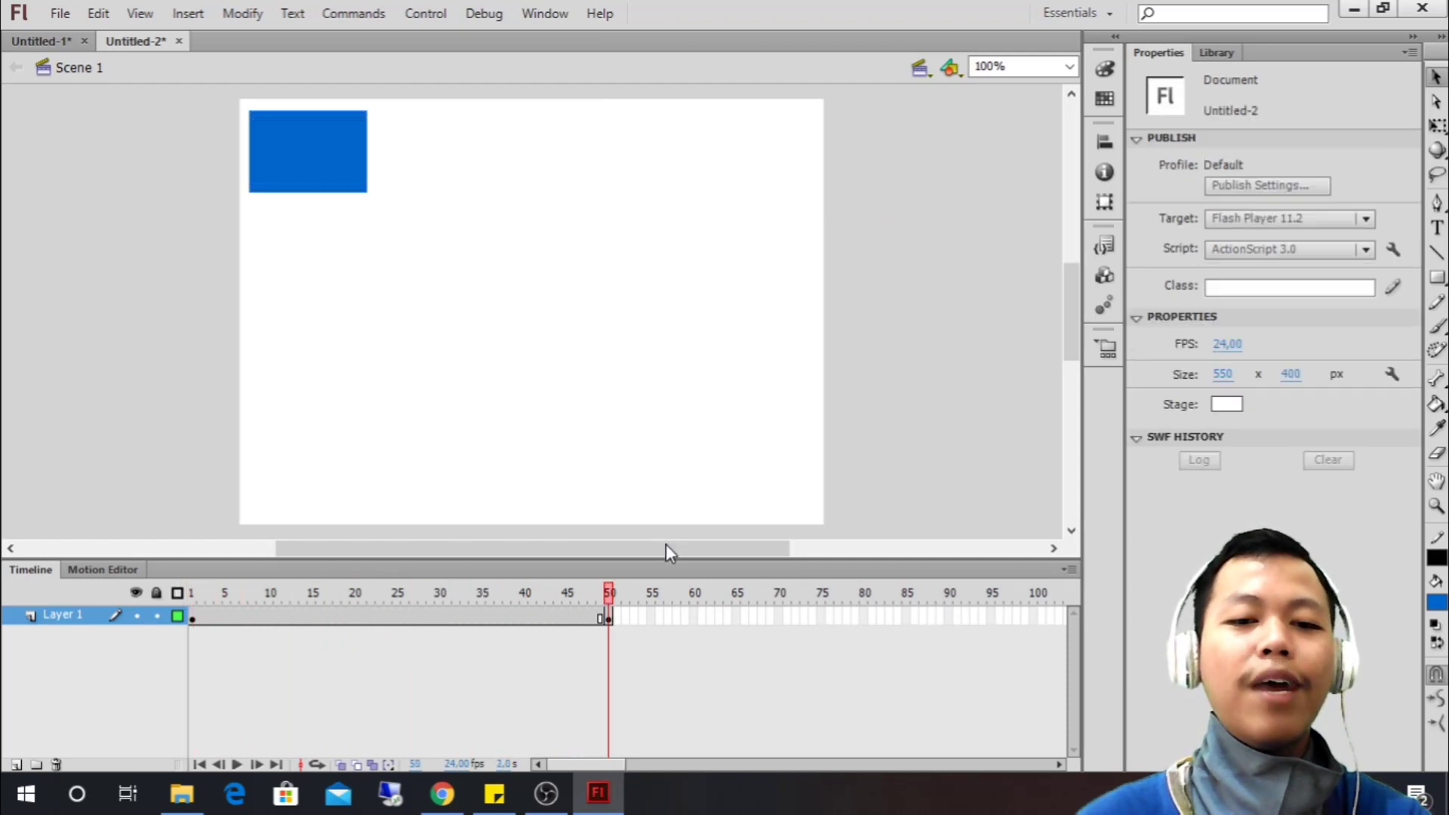
Move the blue rectangle in the frame 50 keyframe straight down to the stage's lower-left corner
{"action": "left_click", "coordinate": [608, 616]}
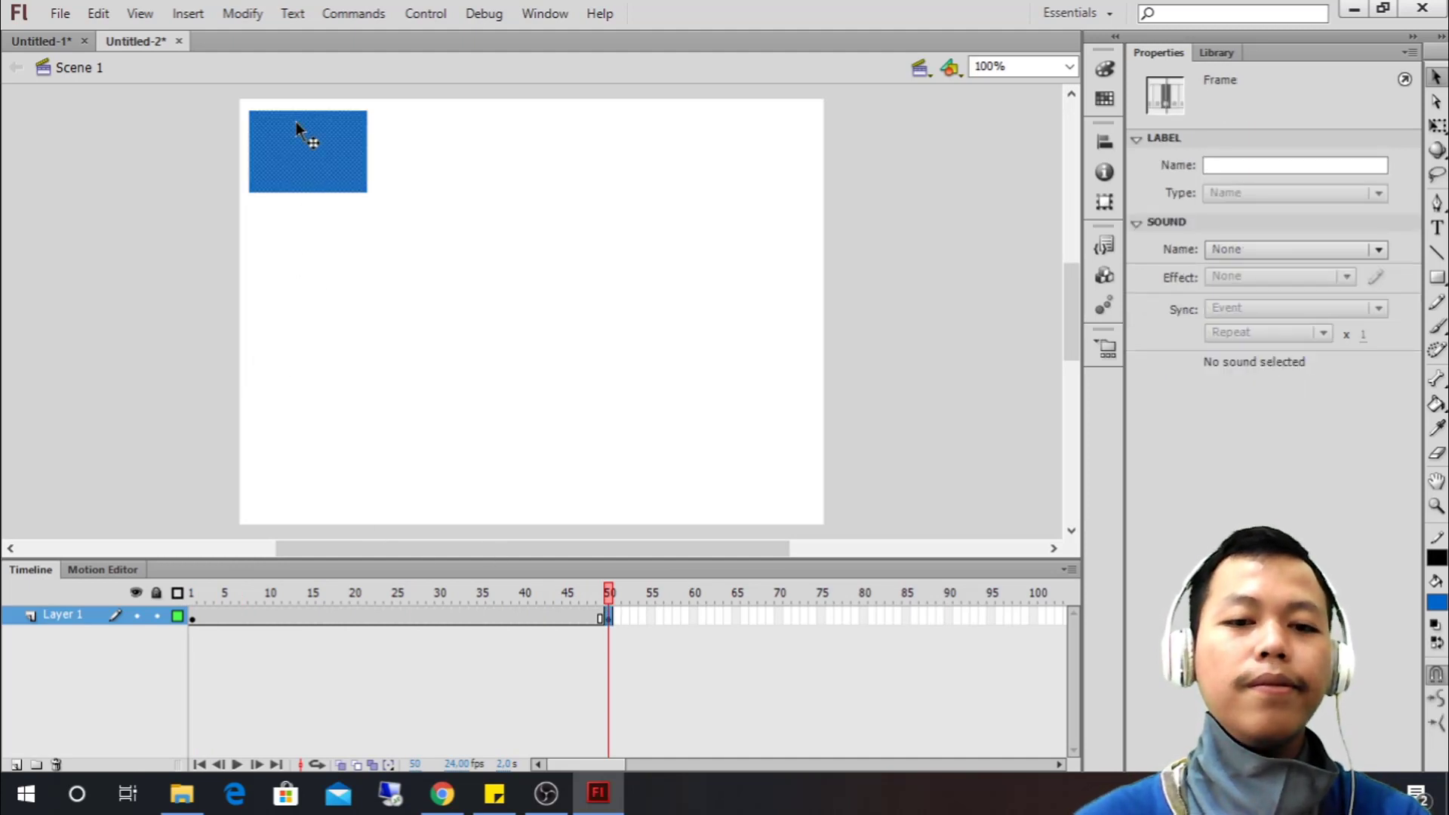
{"action": "left_click_drag", "start_coordinate": [295, 128], "coordinate": [287, 443]}
{"action": "left_click", "coordinate": [653, 654]}
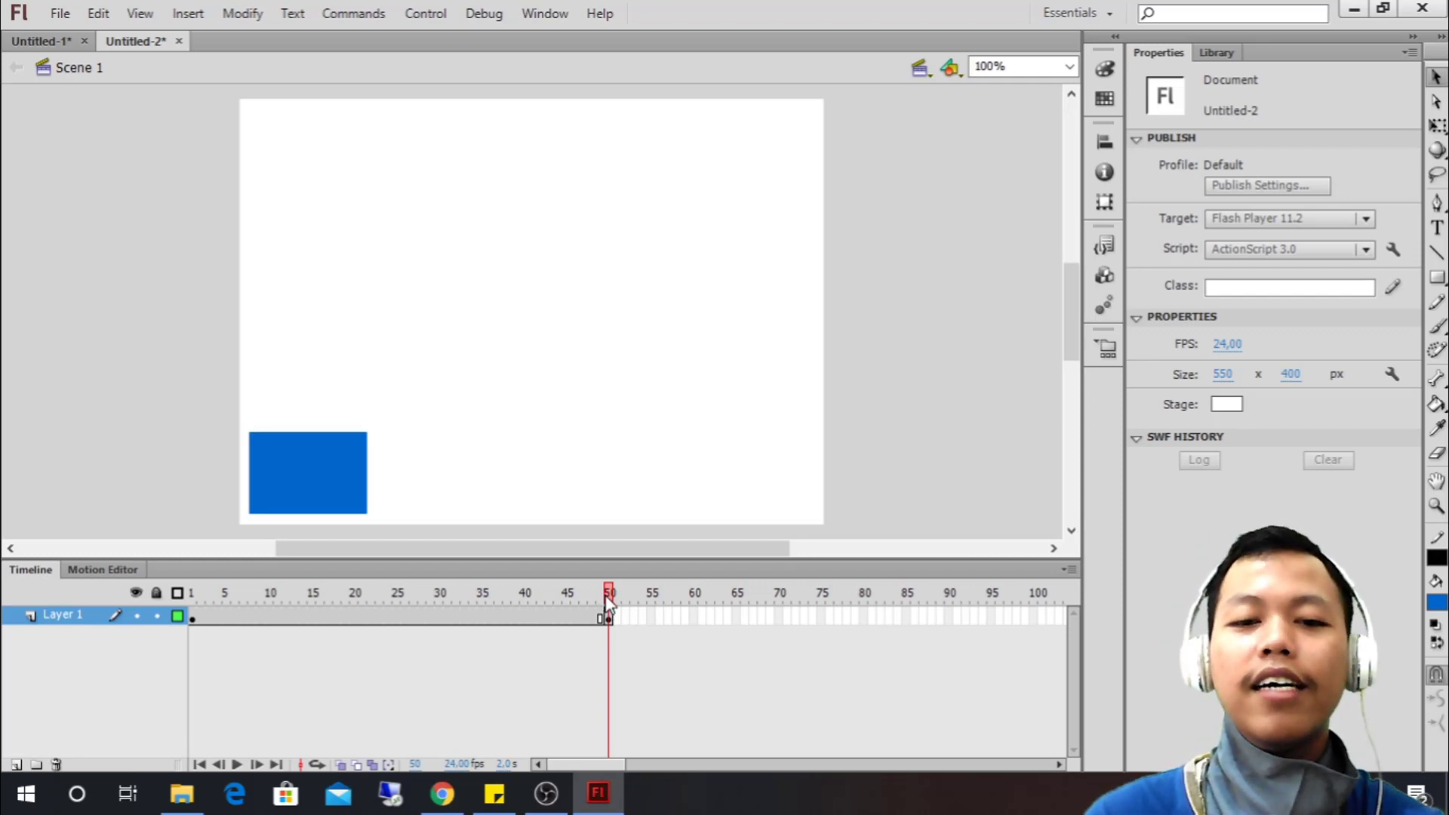
Scrub the playhead around frames 49 and 50 to preview the rectangle's movement before tweening
{"action": "mouse_move", "coordinate": [599, 594]}
{"action": "left_mouse_down"}
{"action": "mouse_move", "coordinate": [178, 570]}
{"action": "mouse_move", "coordinate": [609, 577]}
{"action": "left_mouse_up"}
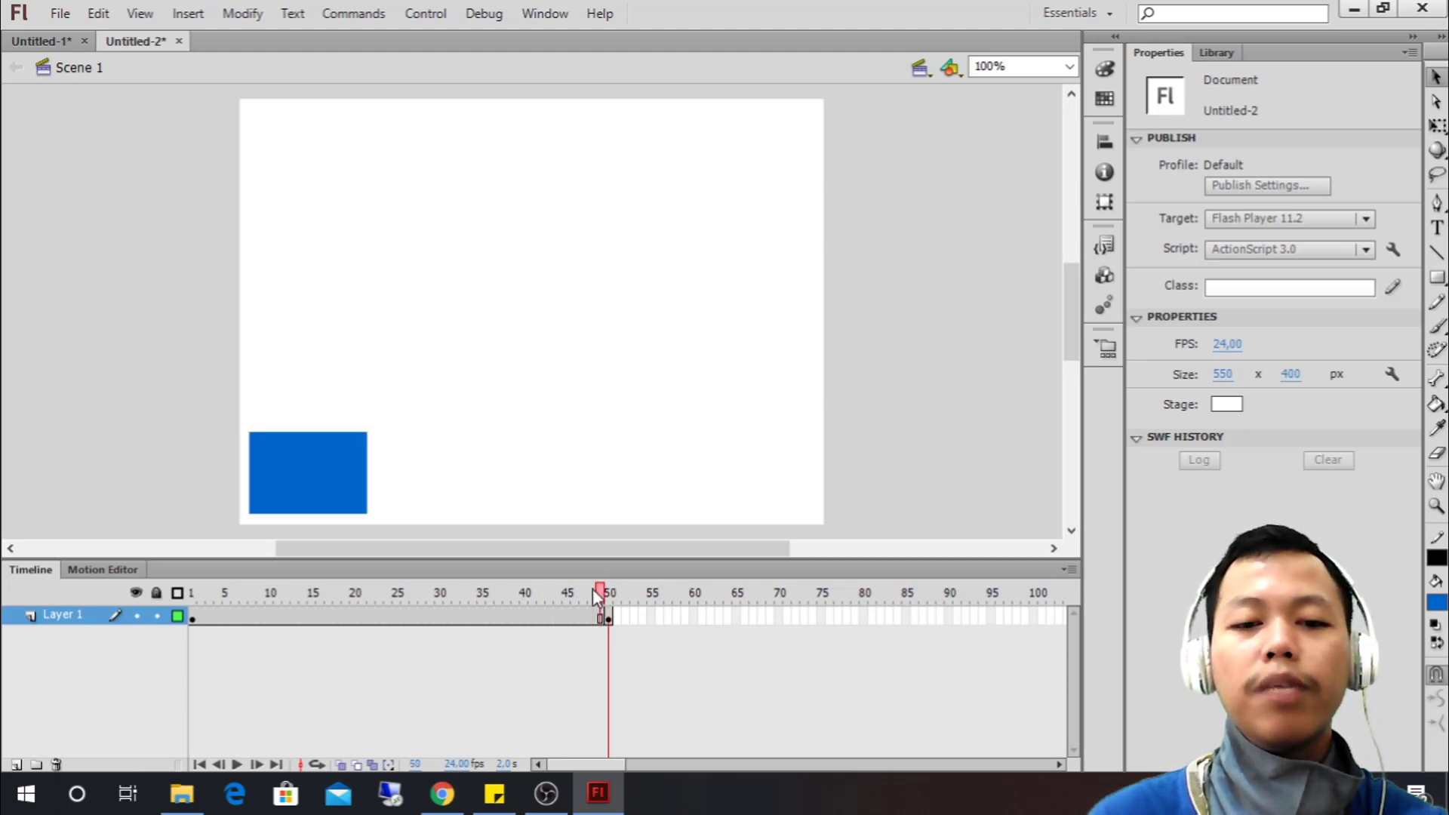
{"action": "mouse_move", "coordinate": [599, 596]}
{"action": "left_mouse_down"}
{"action": "mouse_move", "coordinate": [583, 592]}
{"action": "mouse_move", "coordinate": [609, 592]}
{"action": "left_mouse_up"}
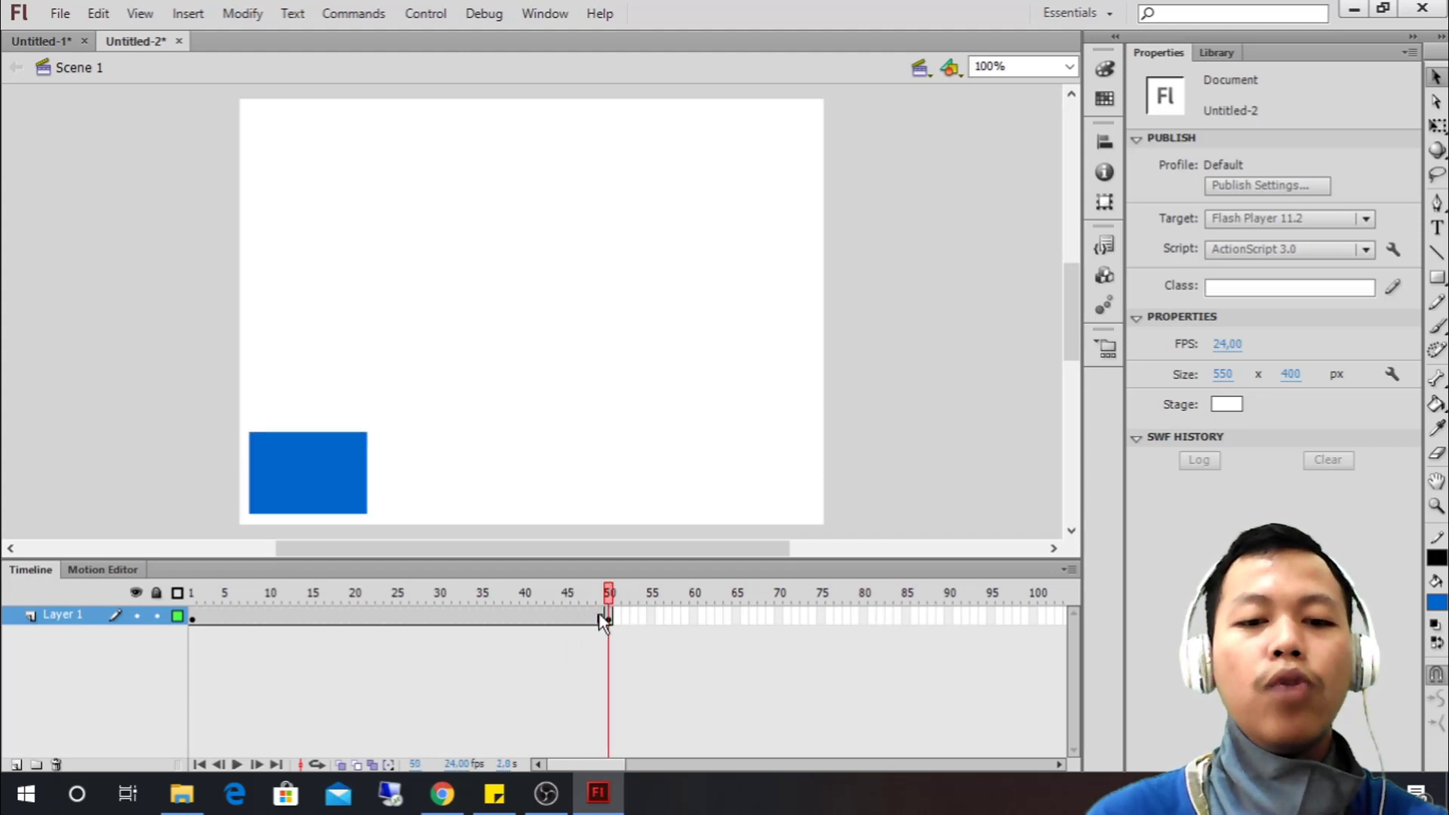
{"action": "key", "text": "Return"}
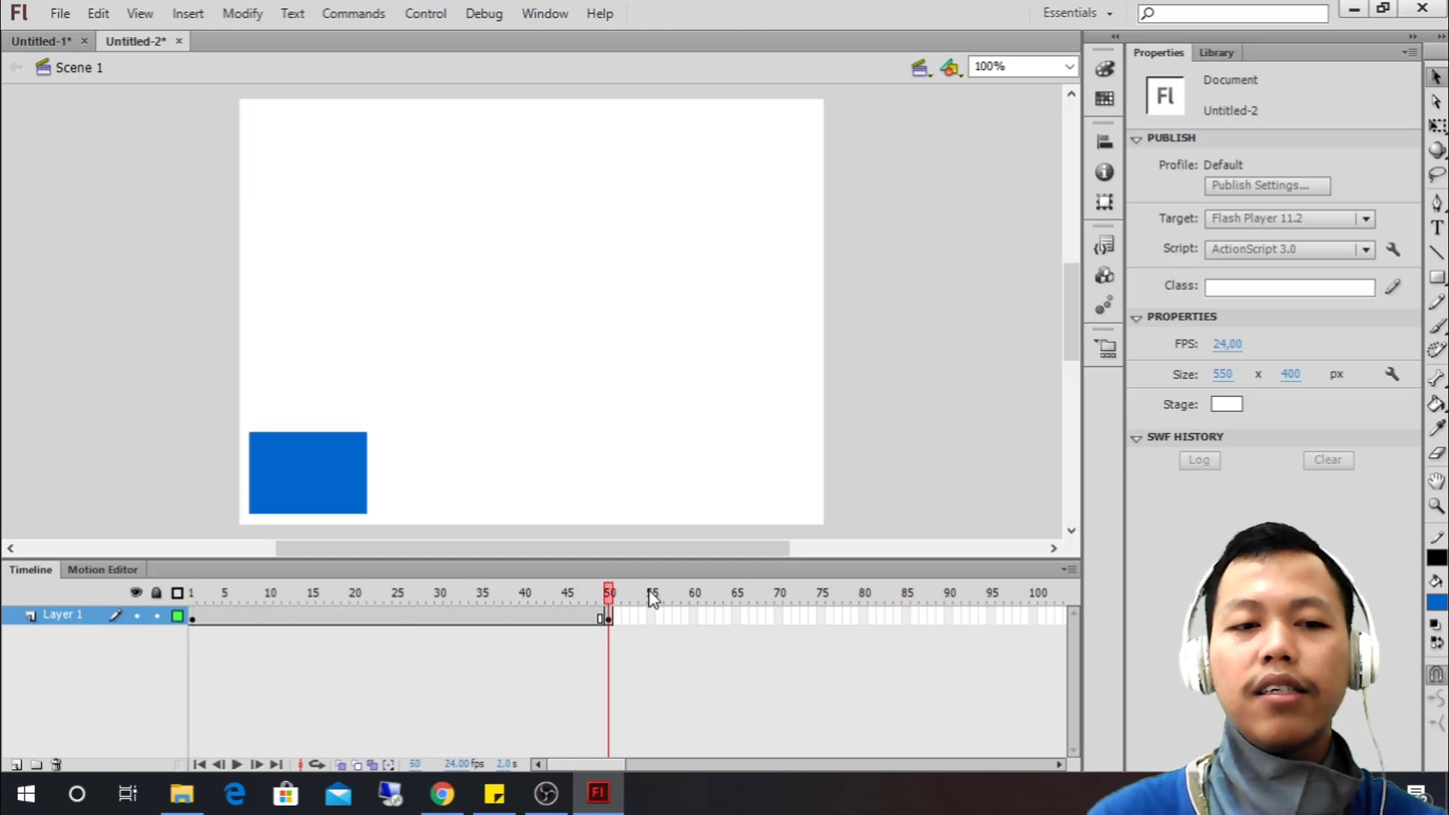
Create a classic tween on Layer 1 between the keyframes at frames 1 and 50
{"action": "left_click", "coordinate": [600, 622]}
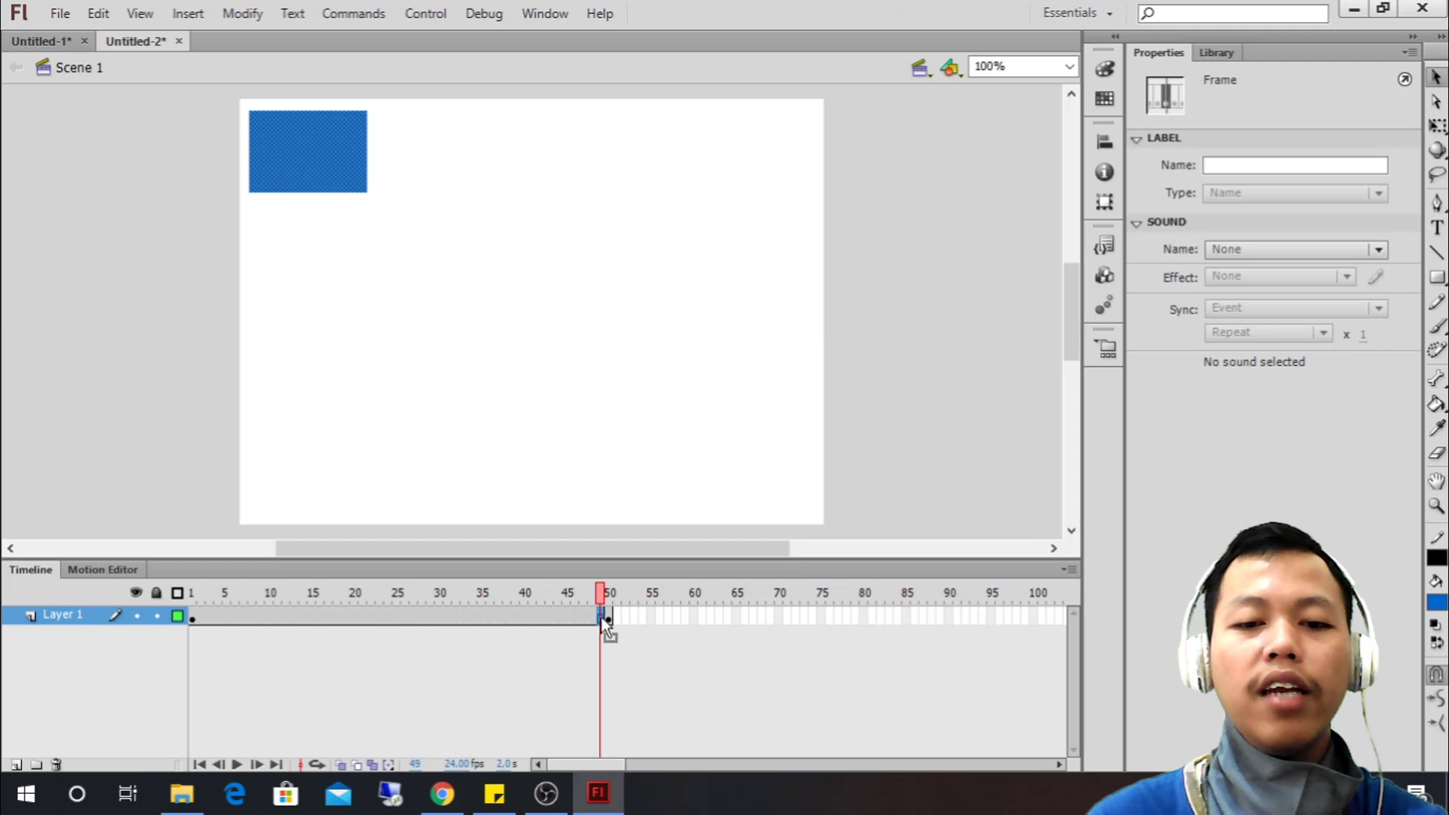
{"action": "right_click", "coordinate": [604, 623]}
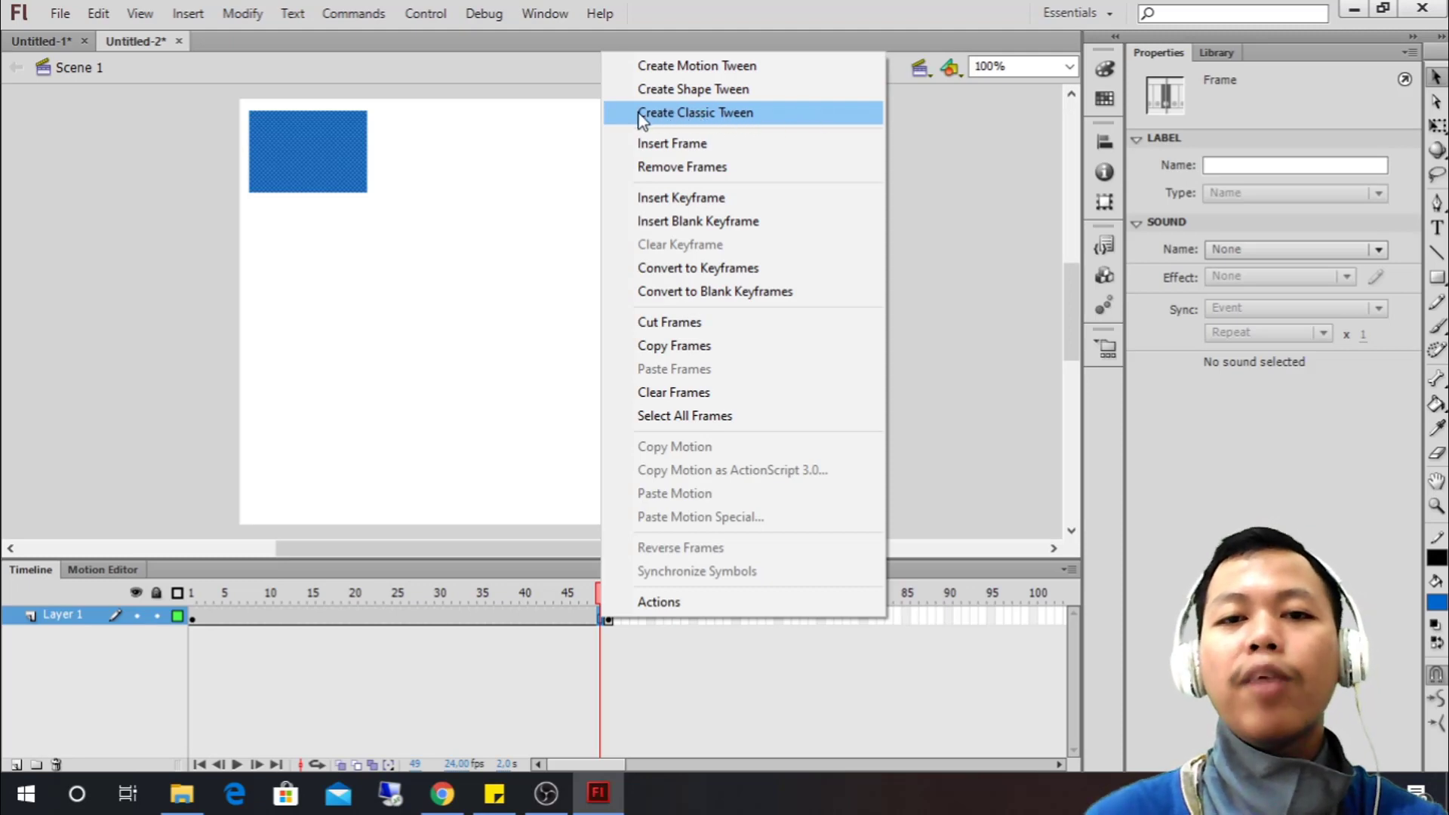
{"action": "left_click", "coordinate": [693, 115]}
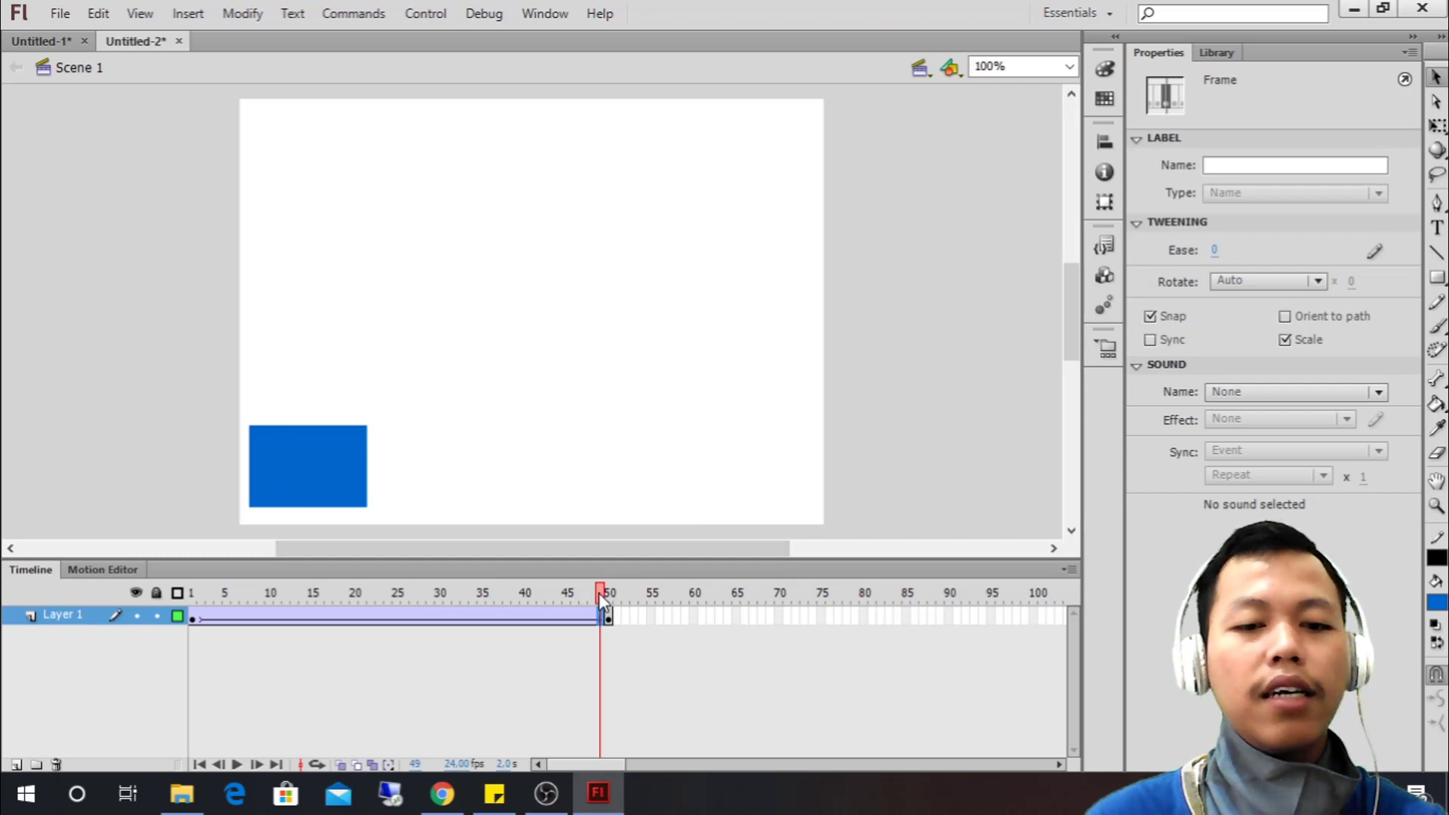
Deselect the rectangle and scrub the playhead through the classic tween to check its downward motion
{"action": "left_click_drag", "start_coordinate": [595, 591], "coordinate": [613, 618]}
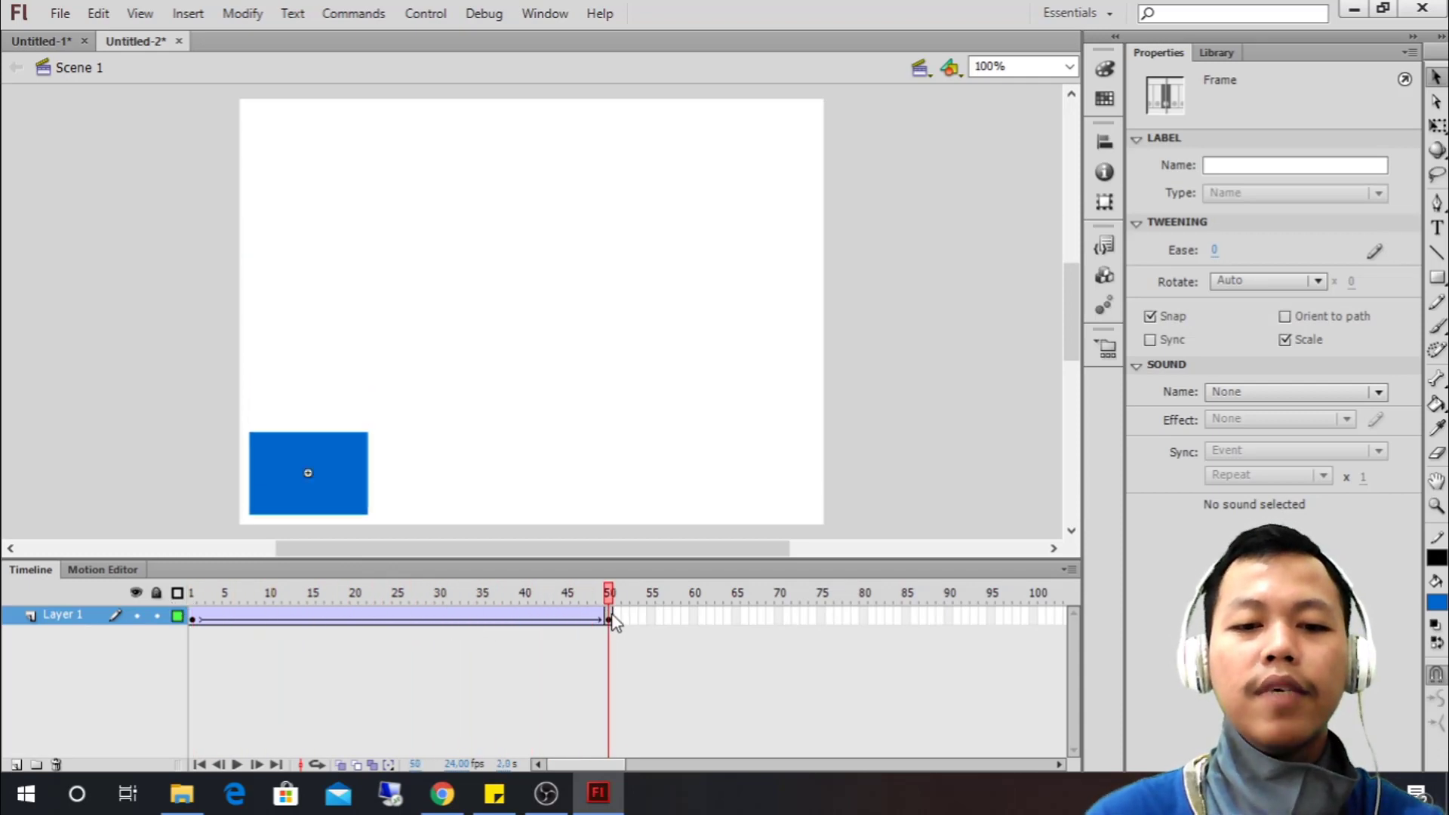
{"action": "key", "text": "ctrl+shift+a"}
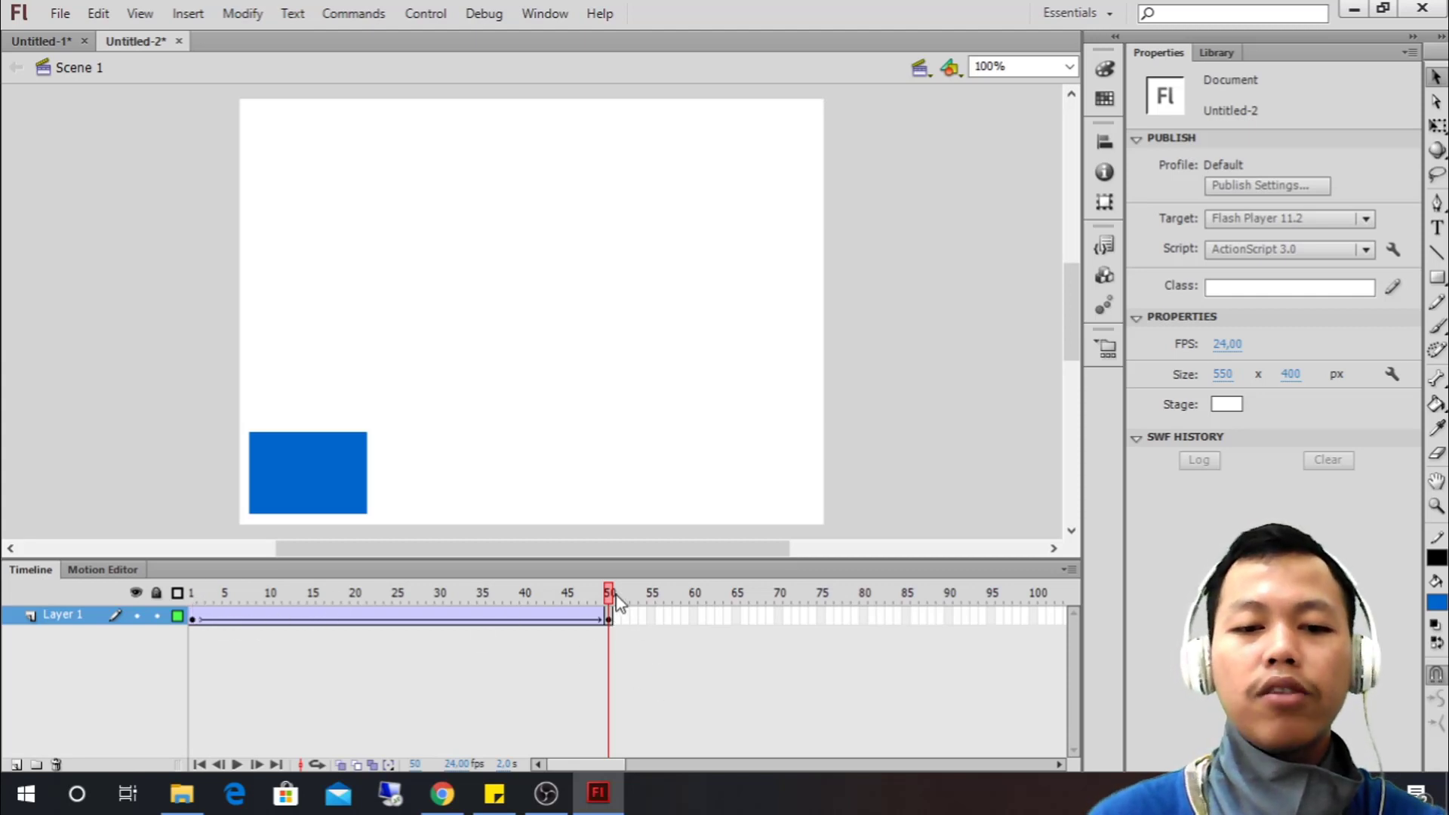
{"action": "left_click_drag", "start_coordinate": [608, 596], "coordinate": [231, 579]}
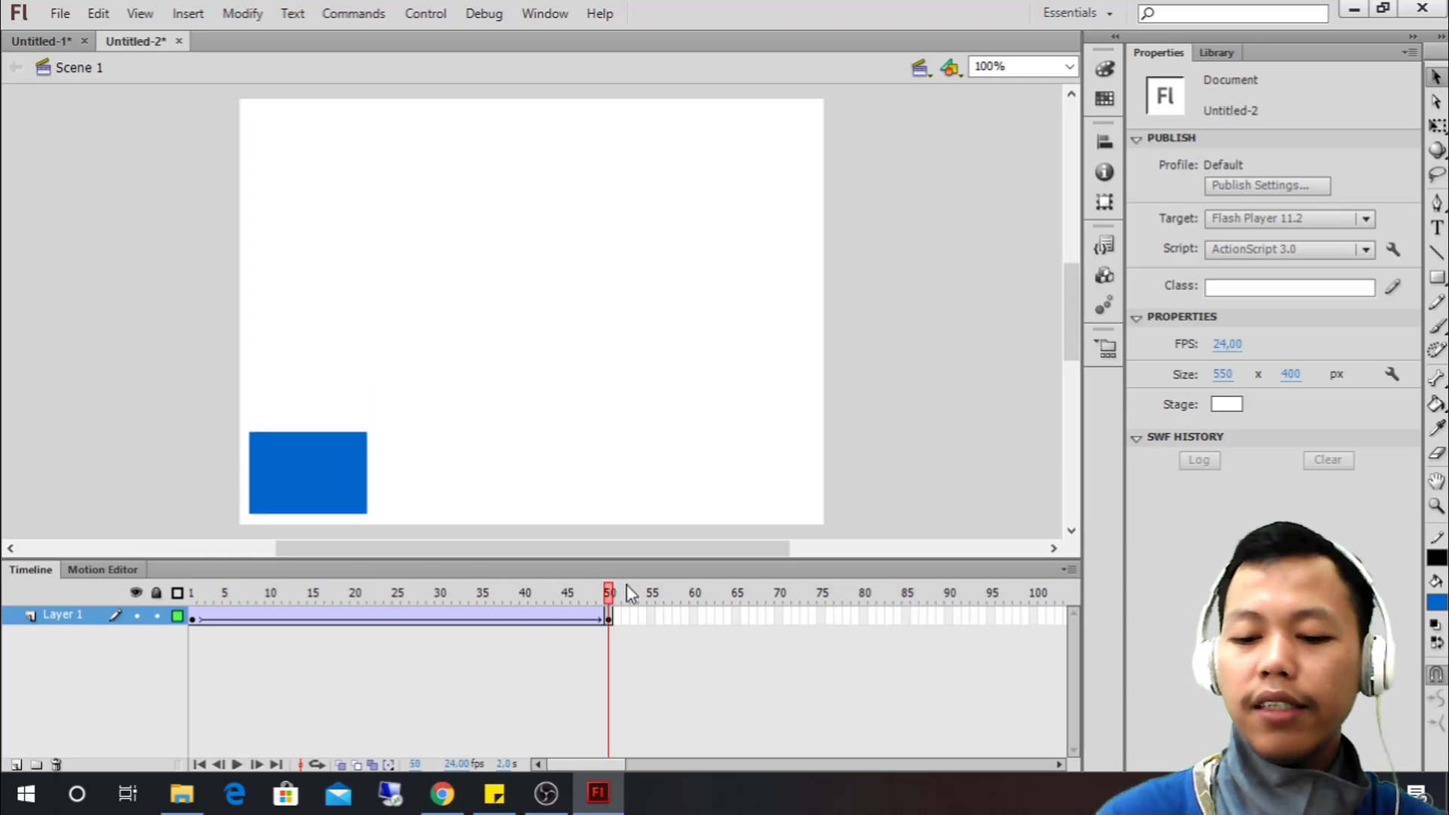
Test the tweened movie, close the preview, and compare its timeline with the one in Untitled-1, ending in Untitled-2
{"action": "key", "text": "ctrl+Return"}
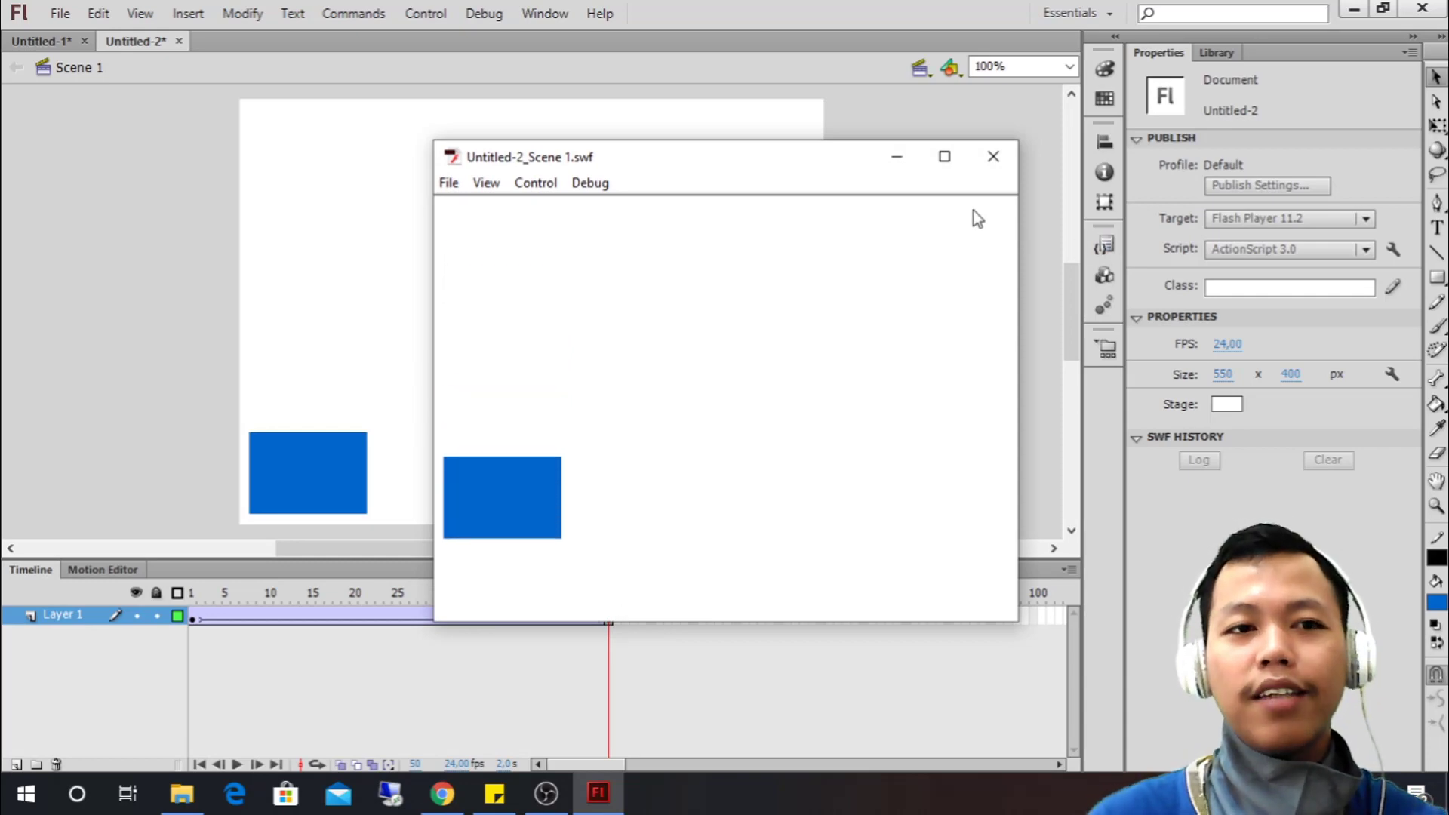
{"action": "left_click", "coordinate": [1009, 167]}
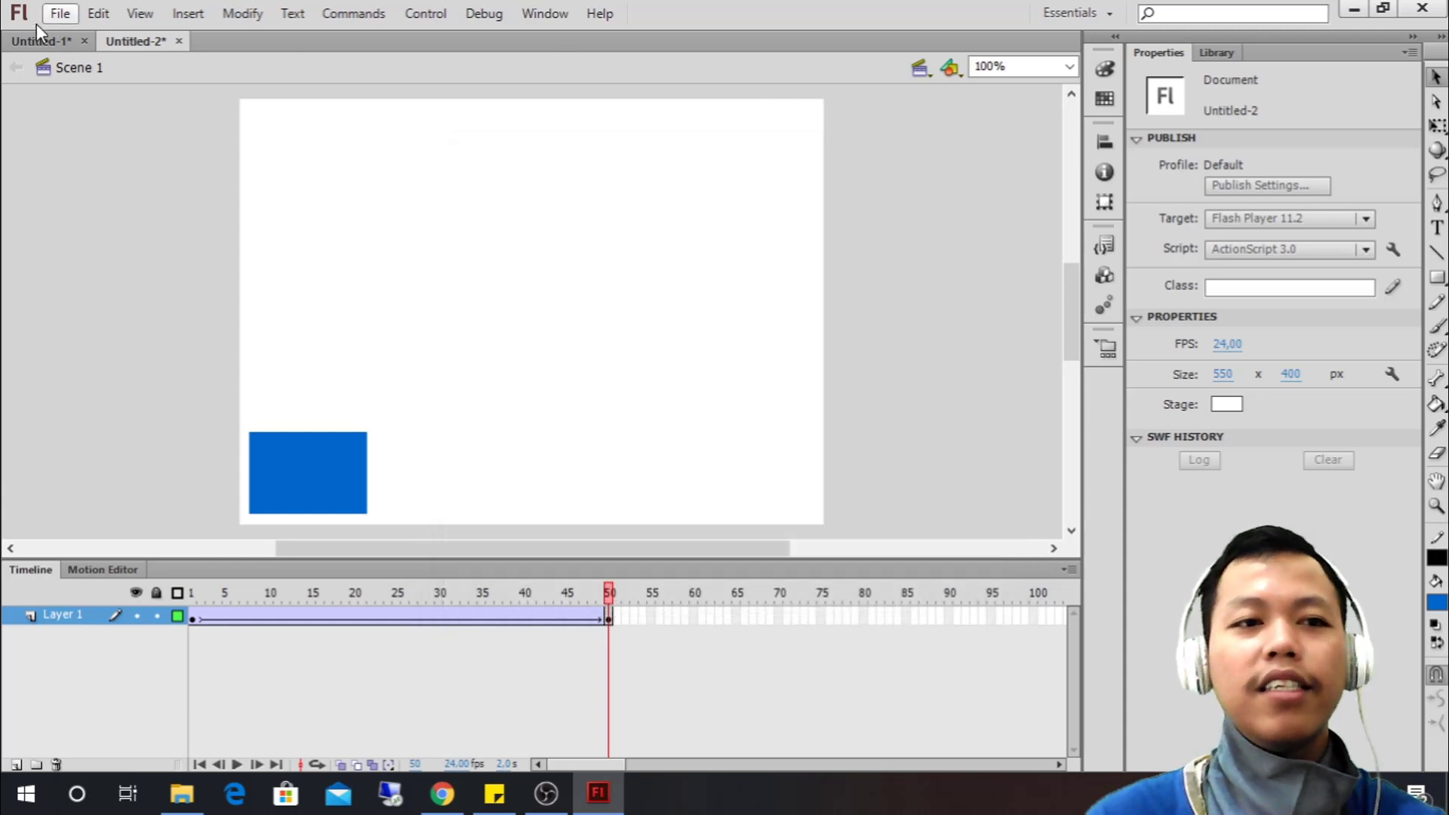
{"action": "left_click", "coordinate": [10, 39]}
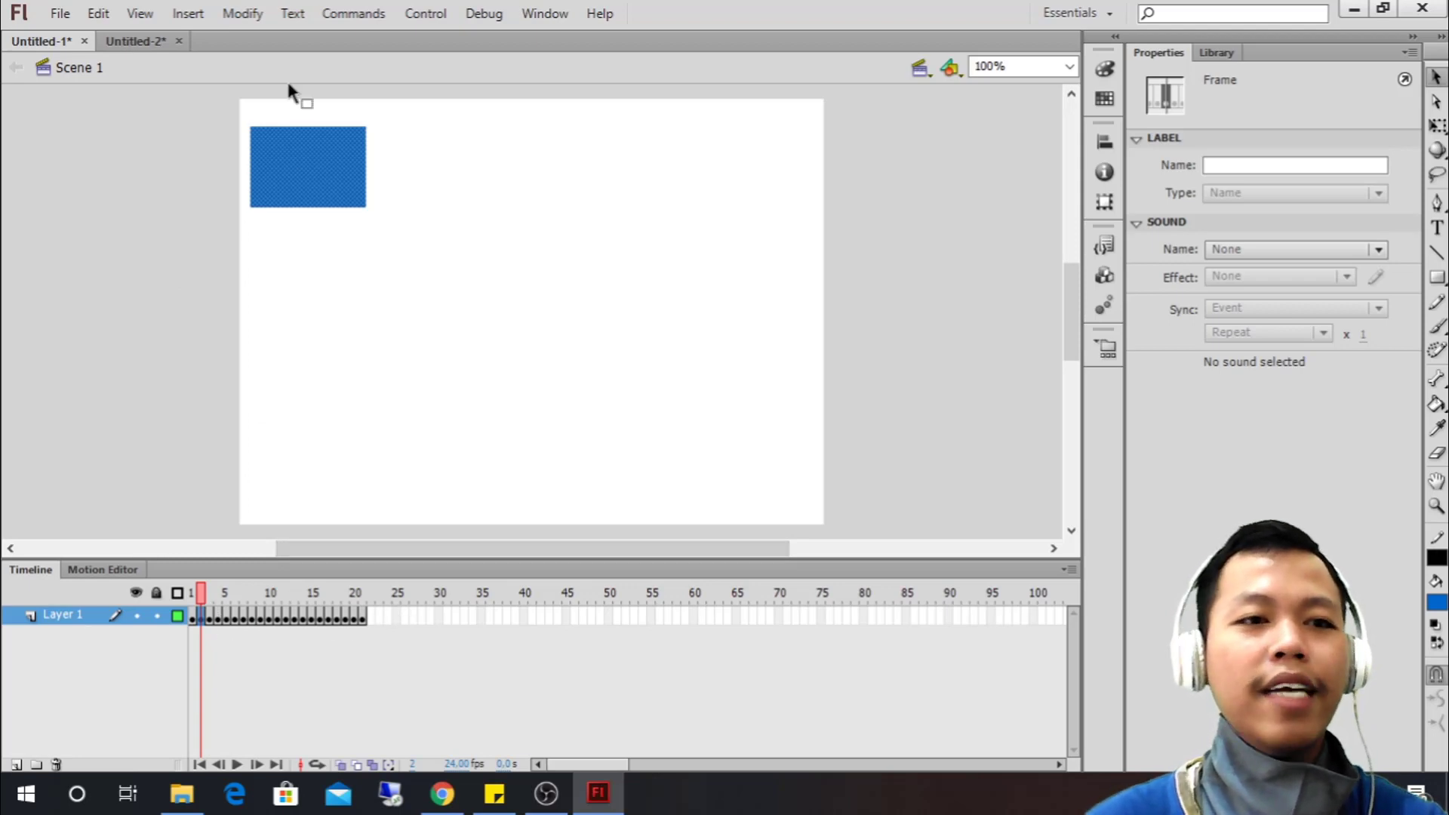
{"action": "left_click", "coordinate": [138, 43]}
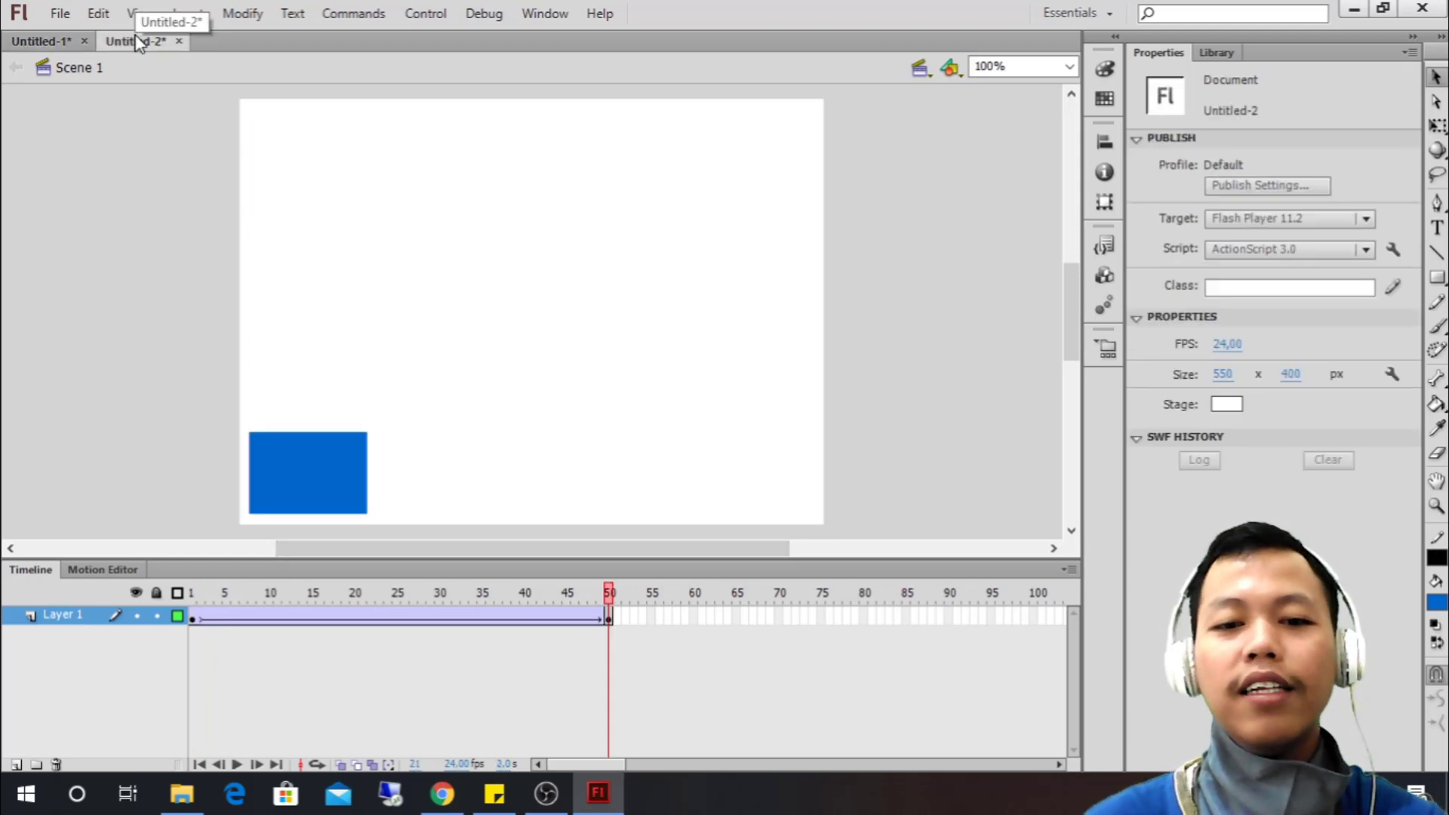